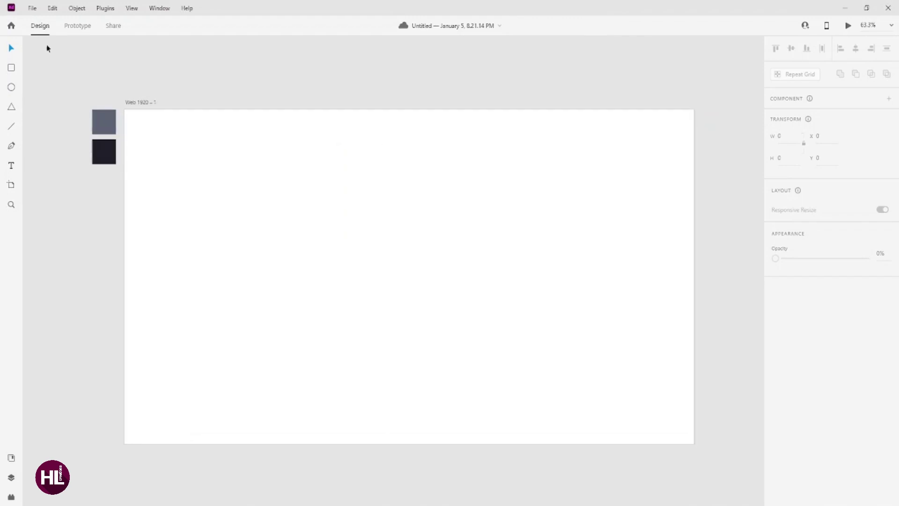
Draw a rectangle snapped over the whole 1920×1080 artboard.
{"action": "left_click", "coordinate": [11, 68]}
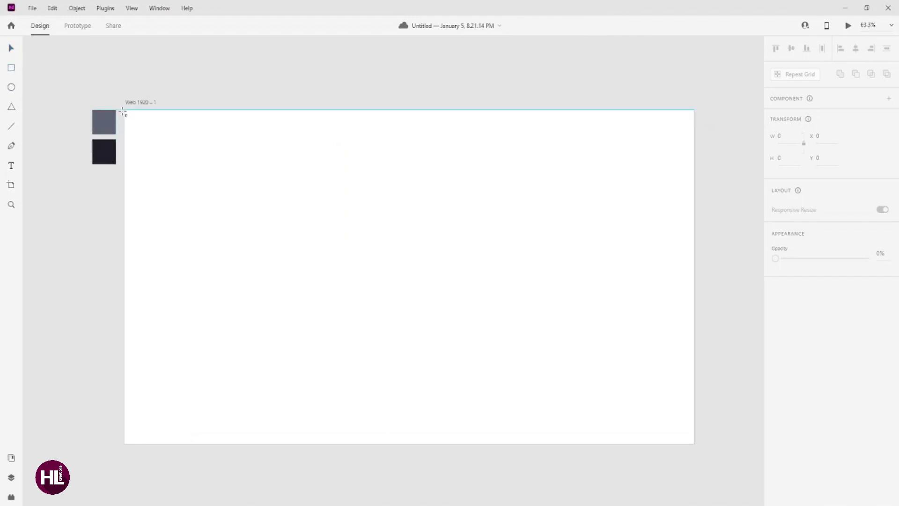
{"action": "left_click_drag", "start_coordinate": [124, 110], "coordinate": [242, 225]}
{"action": "left_click_drag", "start_coordinate": [364, 281], "coordinate": [695, 451]}
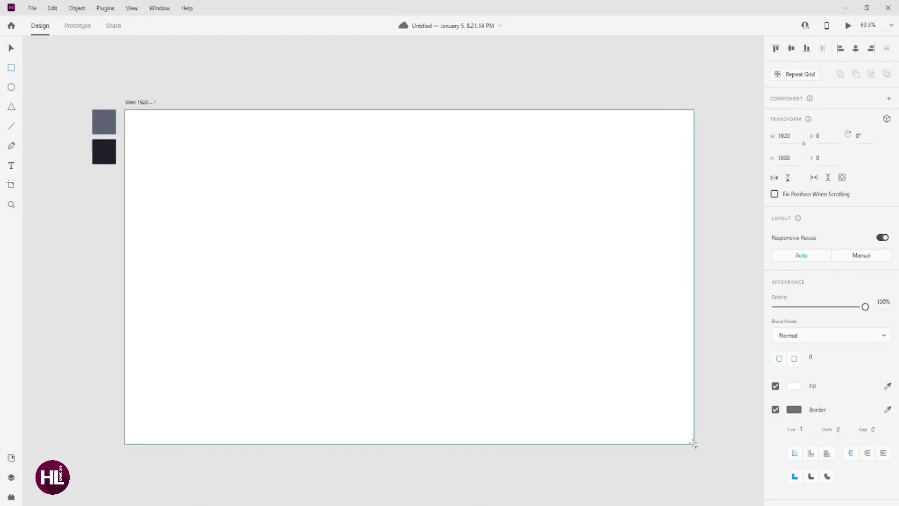
{"action": "left_click_drag", "start_coordinate": [696, 448], "coordinate": [694, 444]}
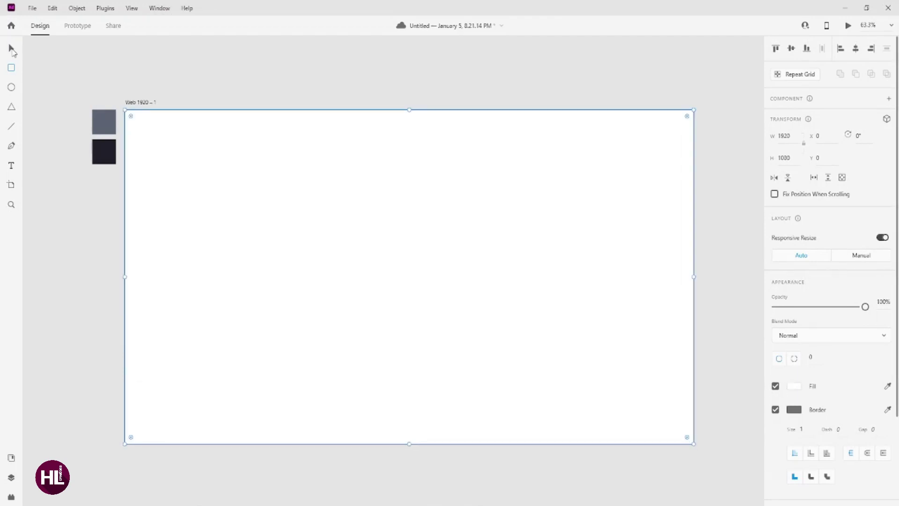
Select the full-artboard rectangle and remove its border.
{"action": "left_click", "coordinate": [11, 48]}
{"action": "left_click", "coordinate": [185, 82]}
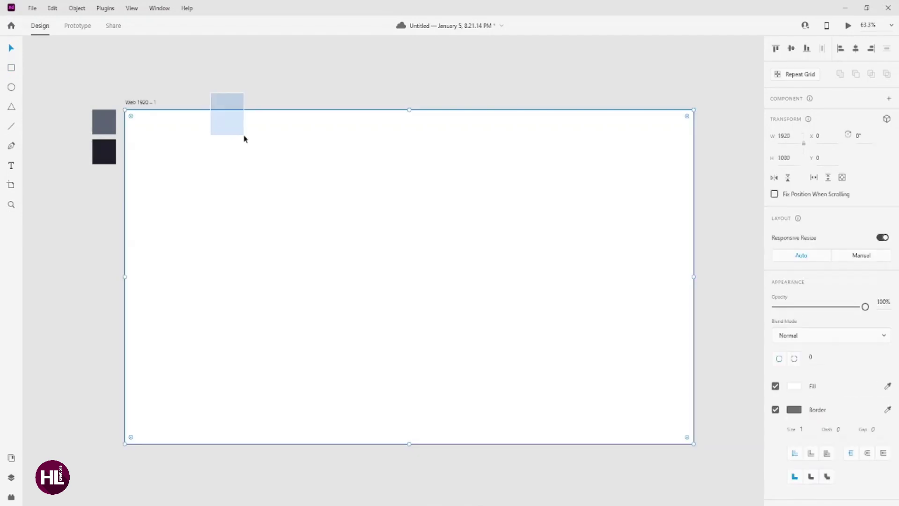
{"action": "left_click_drag", "start_coordinate": [238, 132], "coordinate": [243, 136]}
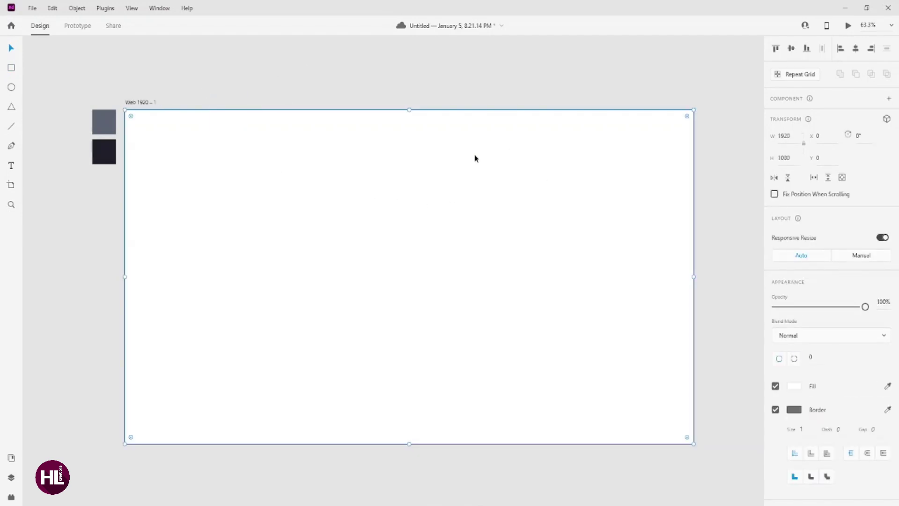
{"action": "scroll", "coordinate": [475, 158], "scroll_direction": "left", "scroll_amount": 1}
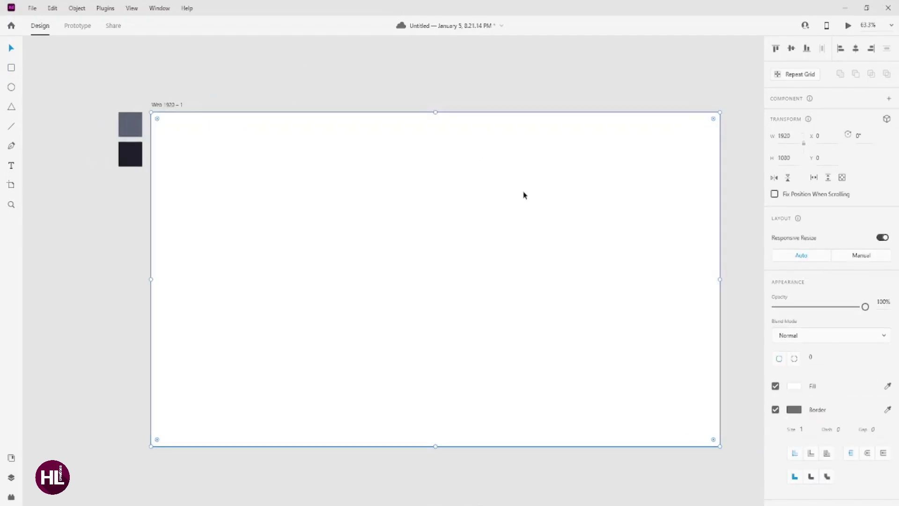
{"action": "left_click", "coordinate": [775, 409]}
Change the rectangle's fill to a radial gradient centred toward the upper right.
{"action": "left_click", "coordinate": [795, 390]}
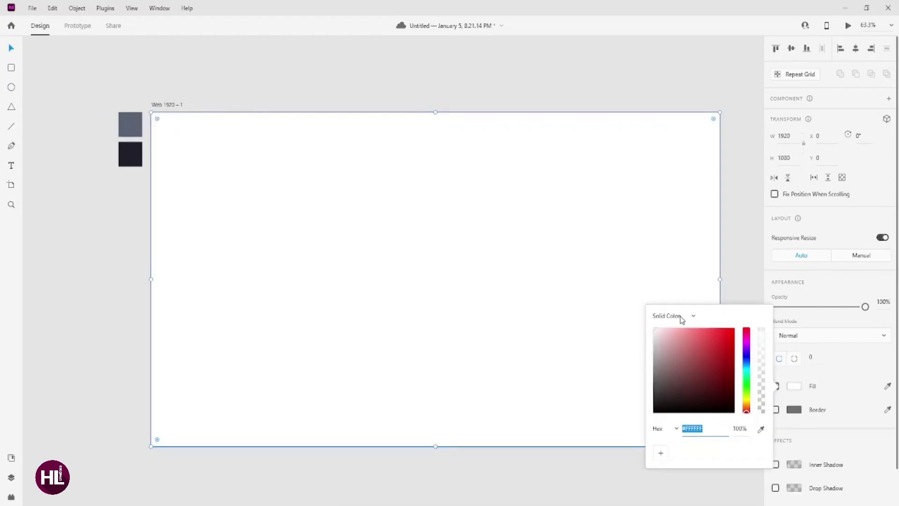
{"action": "left_click", "coordinate": [682, 317]}
{"action": "left_click", "coordinate": [677, 357]}
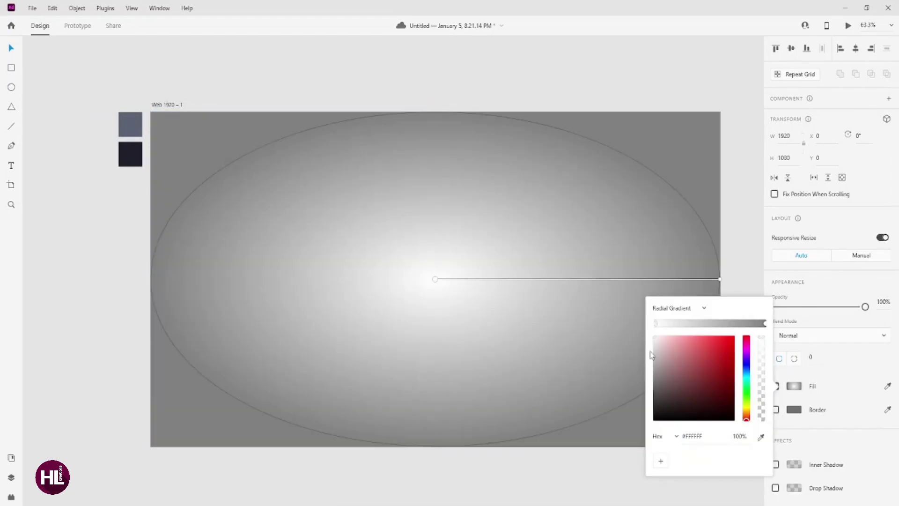
{"action": "left_click_drag", "start_coordinate": [437, 280], "coordinate": [647, 173]}
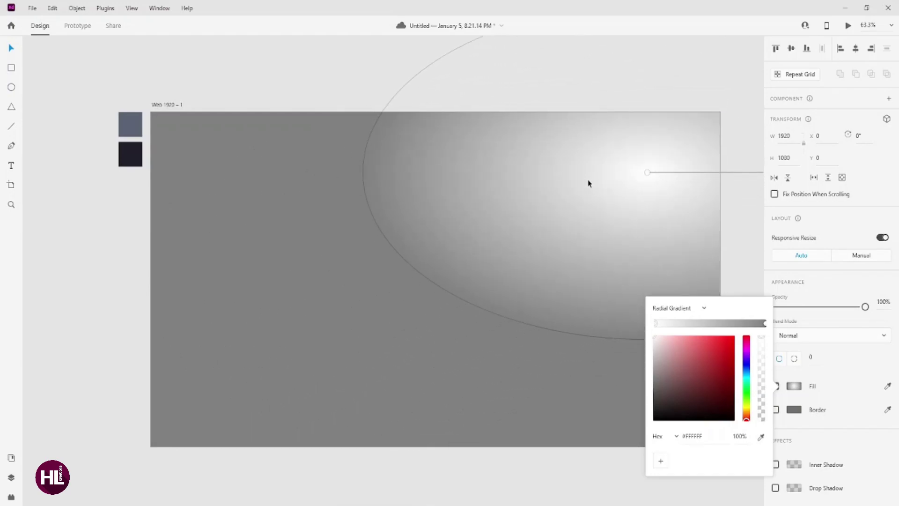
{"action": "left_click_drag", "start_coordinate": [647, 173], "coordinate": [647, 169]}
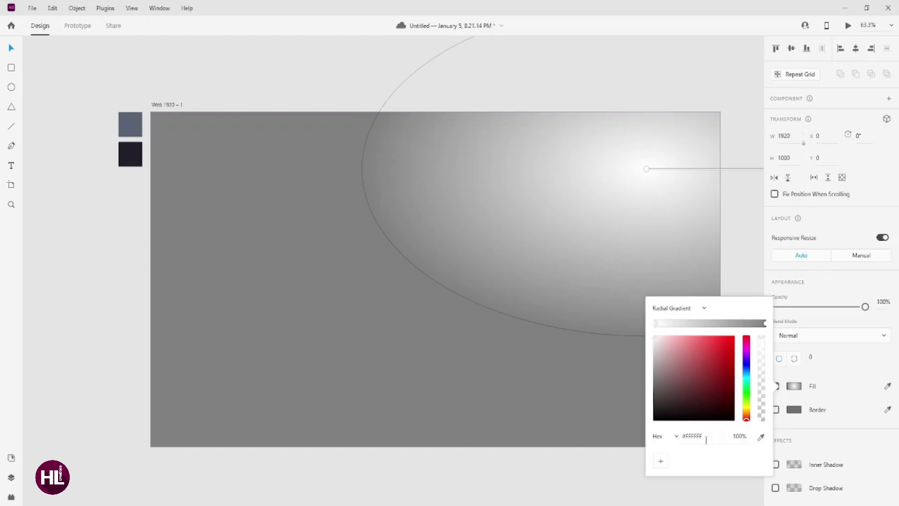
Eyedrop grey-blue #5C6373 and dark #1E1E2A swatches into the two gradient stops.
{"action": "left_click", "coordinate": [761, 437]}
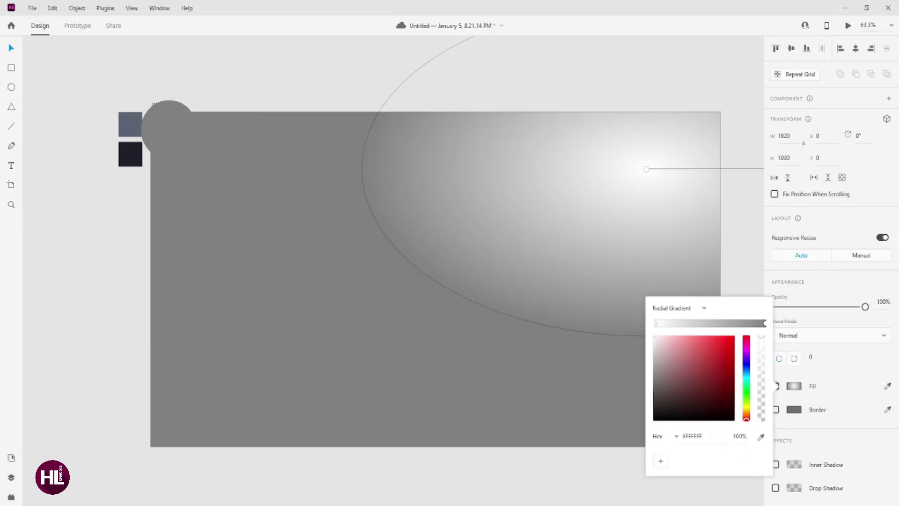
{"action": "left_click", "coordinate": [140, 126]}
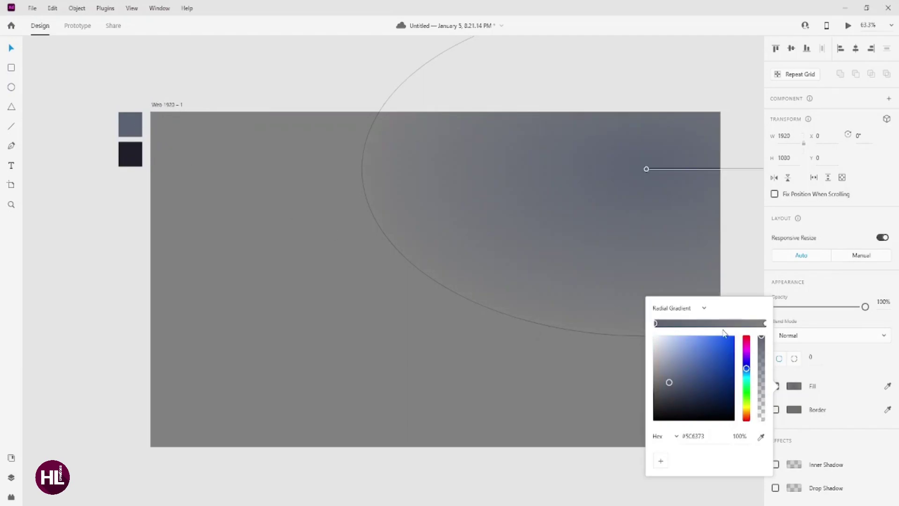
{"action": "left_click", "coordinate": [764, 325]}
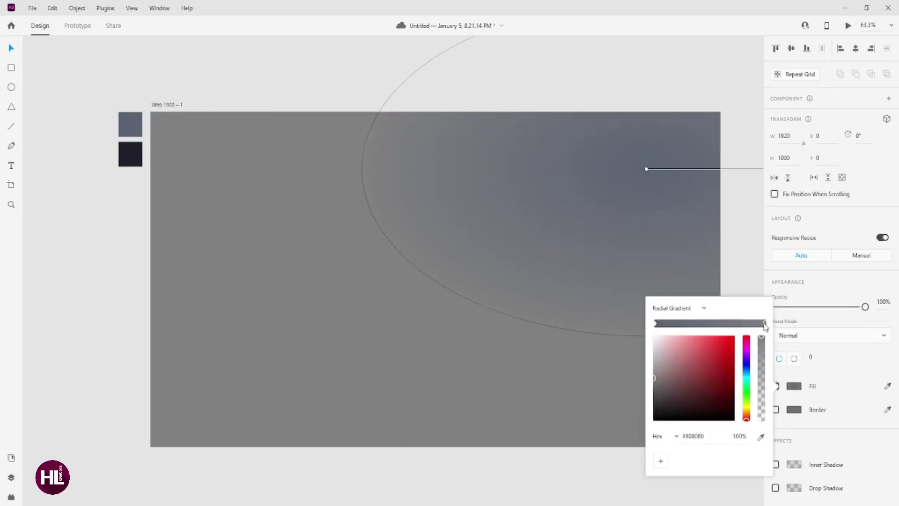
{"action": "left_click", "coordinate": [761, 436]}
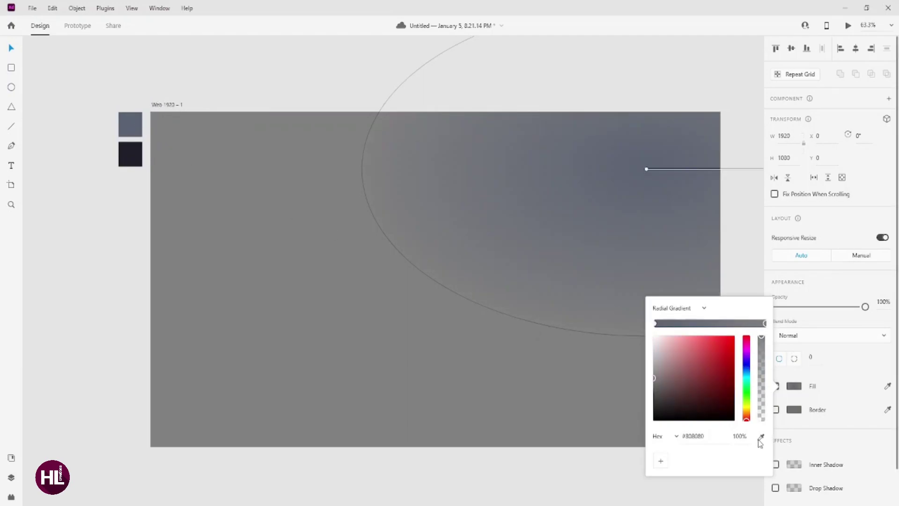
{"action": "left_click", "coordinate": [131, 160]}
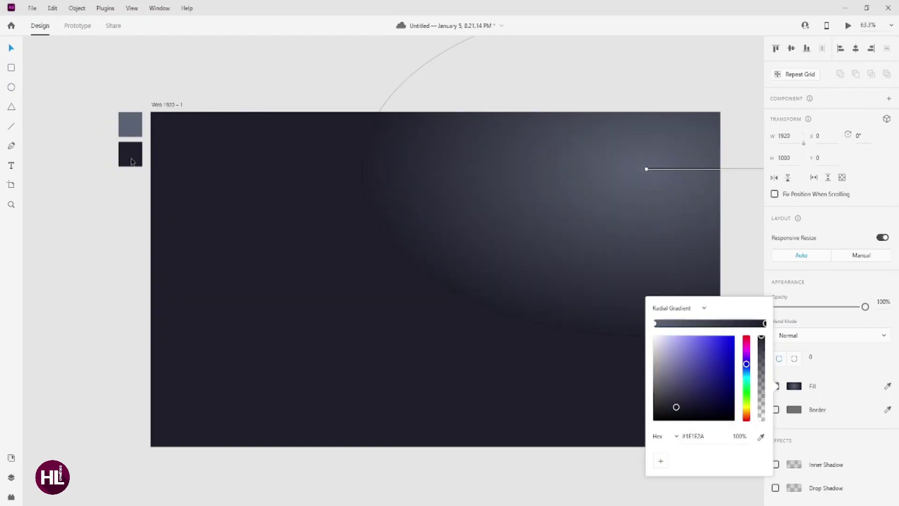
{"action": "left_click", "coordinate": [12, 50]}
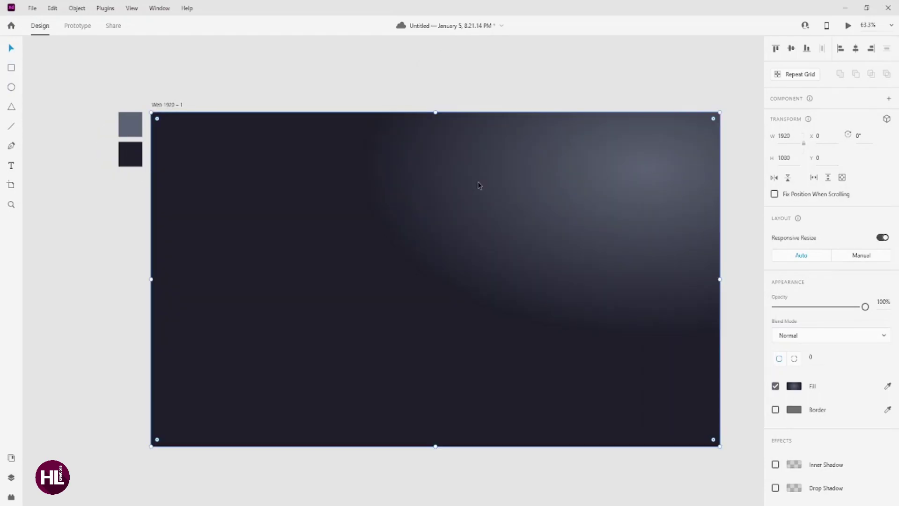
Shrink the gradient glow's radius and shift it up and right.
{"action": "scroll", "coordinate": [397, 171], "scroll_direction": "right", "scroll_amount": 5}
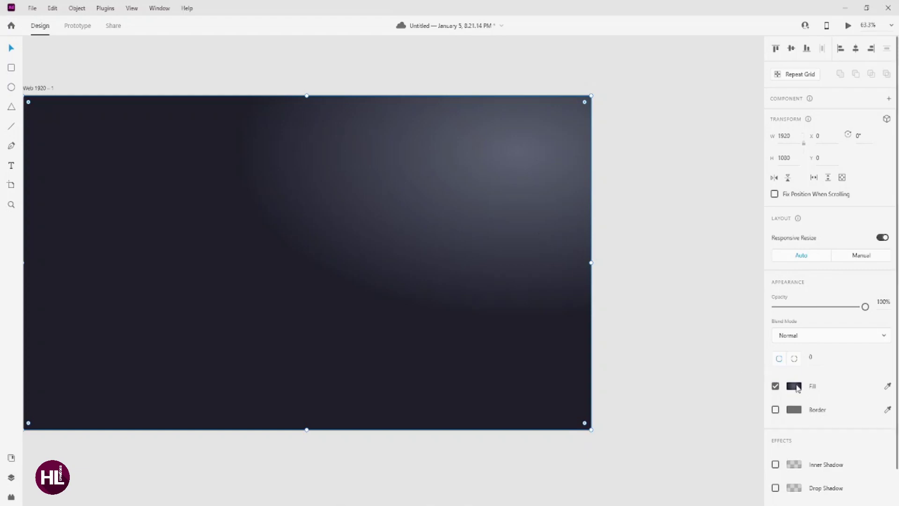
{"action": "left_click", "coordinate": [794, 386]}
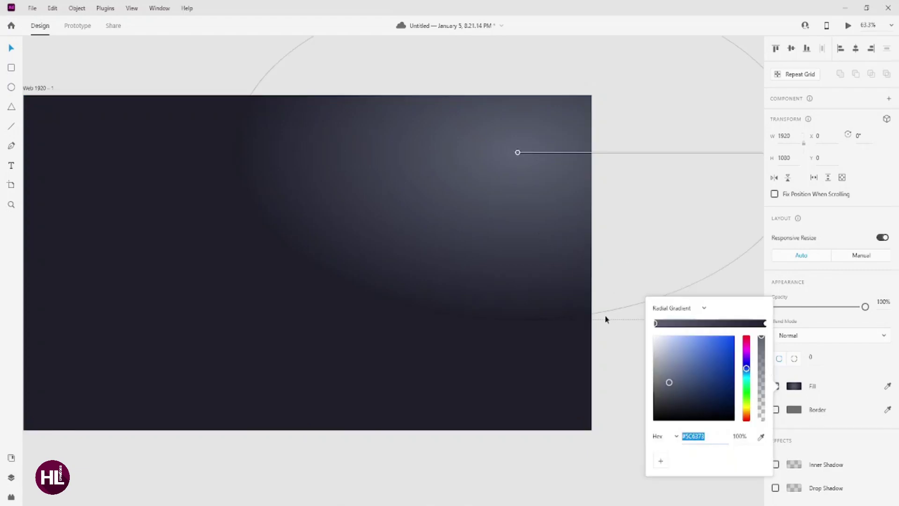
{"action": "scroll", "coordinate": [511, 250], "scroll_direction": "right", "scroll_amount": 3}
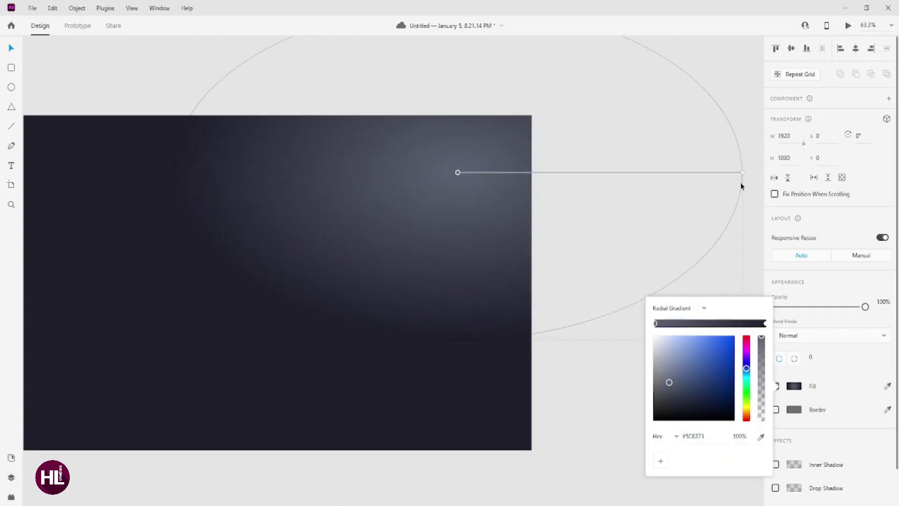
{"action": "mouse_move", "coordinate": [743, 177]}
{"action": "left_mouse_down"}
{"action": "mouse_move", "coordinate": [564, 203]}
{"action": "mouse_move", "coordinate": [178, 398]}
{"action": "left_mouse_up"}
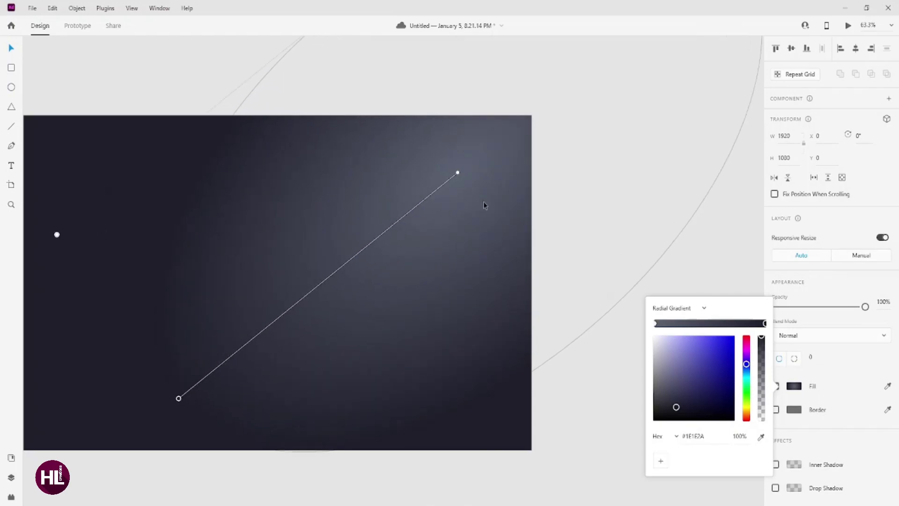
{"action": "left_click_drag", "start_coordinate": [455, 174], "coordinate": [506, 142]}
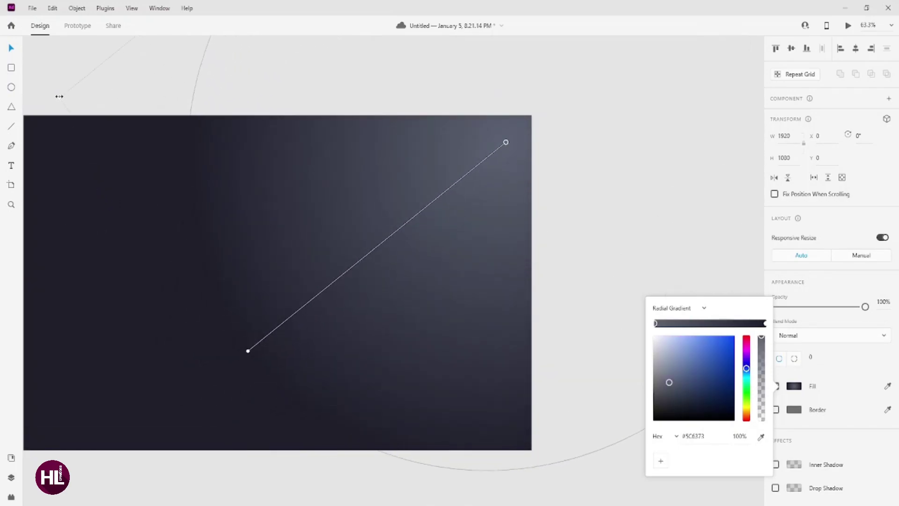
{"action": "left_click_drag", "start_coordinate": [508, 141], "coordinate": [492, 142]}
Move the gradient glow slightly further left on the artboard.
{"action": "left_click", "coordinate": [50, 211]}
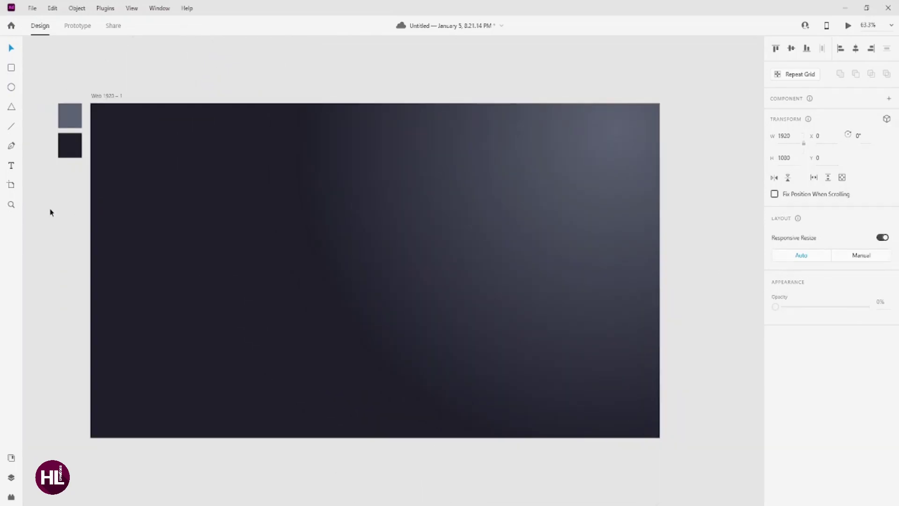
{"action": "key", "text": "ctrl+0"}
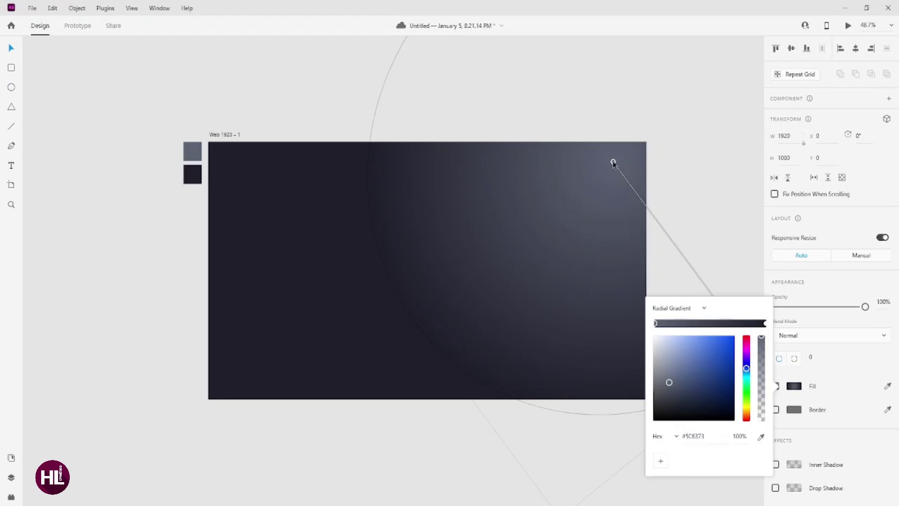
{"action": "mouse_move", "coordinate": [613, 162]}
{"action": "left_mouse_down"}
{"action": "mouse_move", "coordinate": [519, 163]}
{"action": "mouse_move", "coordinate": [522, 189]}
{"action": "left_mouse_up"}
{"action": "left_click", "coordinate": [297, 63]}
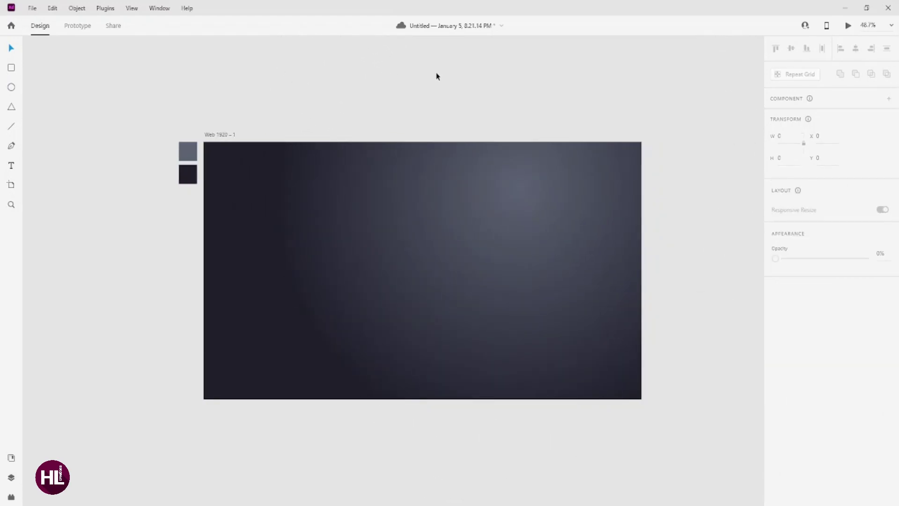
Add a HASHTECH text object above the artboard and set it to uppercase.
{"action": "scroll", "coordinate": [257, 172], "scroll_direction": "up", "scroll_amount": 3}
{"action": "scroll", "coordinate": [311, 160], "scroll_direction": "up", "scroll_amount": 3}
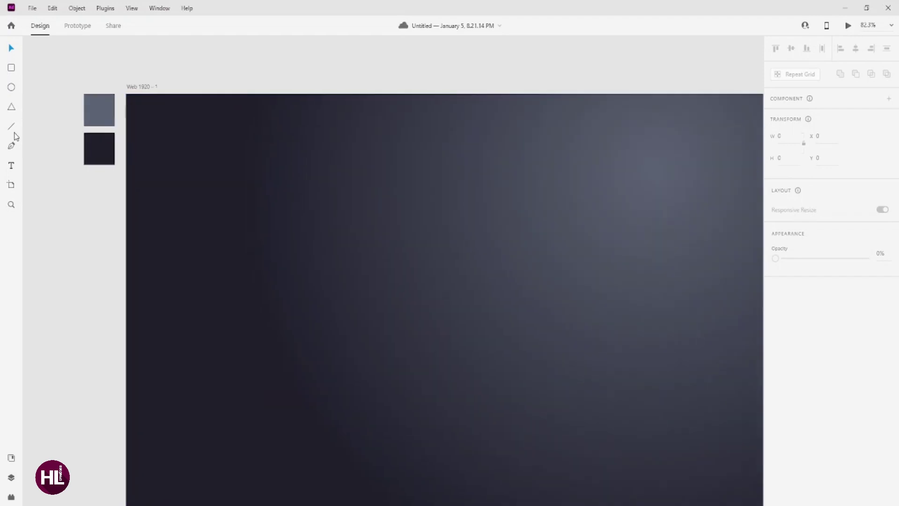
{"action": "left_click", "coordinate": [11, 165]}
{"action": "left_click", "coordinate": [215, 59]}
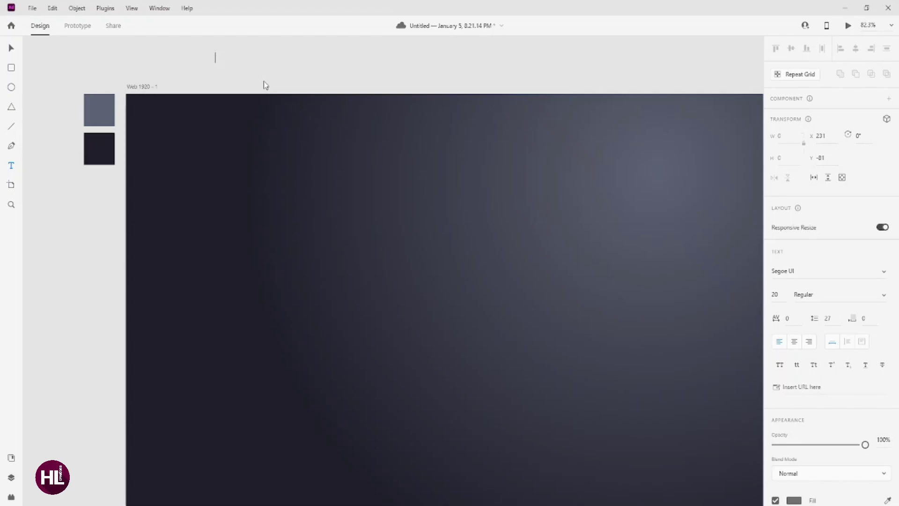
{"action": "type", "text": "HASHTE"}
{"action": "type", "text": "XH"}
{"action": "key", "text": "ctrl+a"}
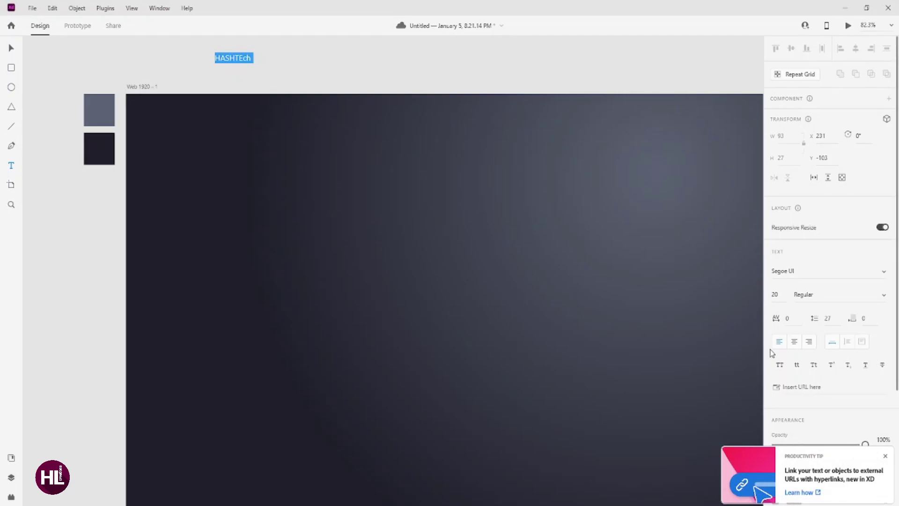
{"action": "left_click", "coordinate": [886, 458]}
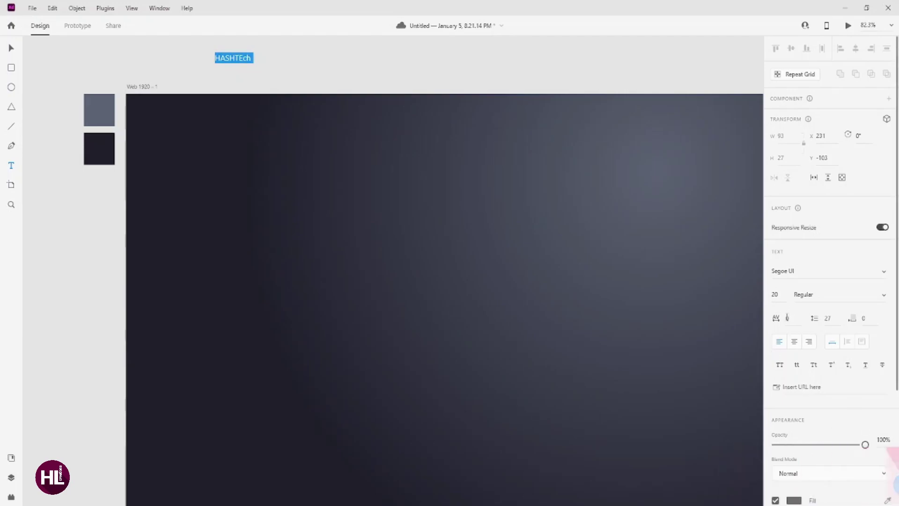
{"action": "left_click", "coordinate": [779, 365]}
Select the HASHTECH text and change its font, landing on MT Extra.
{"action": "left_click", "coordinate": [234, 58]}
{"action": "double_click", "coordinate": [235, 58]}
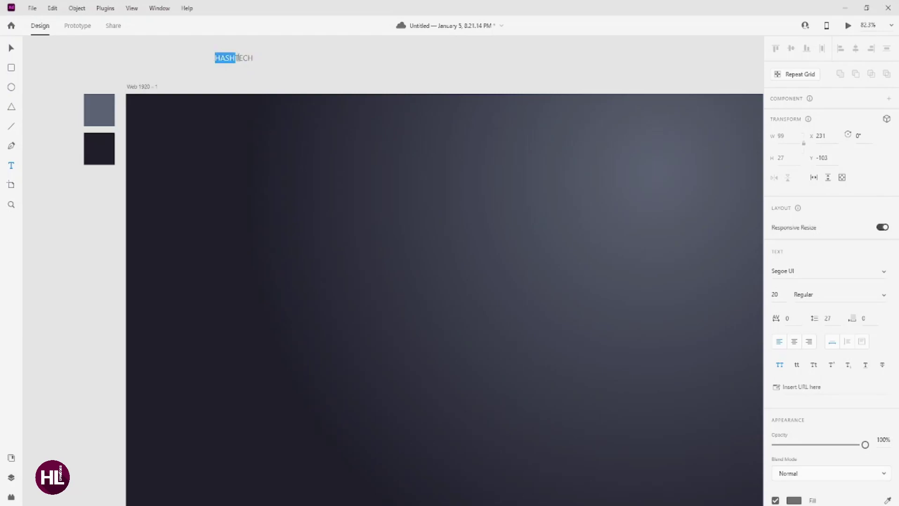
{"action": "left_click", "coordinate": [824, 272]}
{"action": "type", "text": "Onyx"}
{"action": "left_click", "coordinate": [884, 273]}
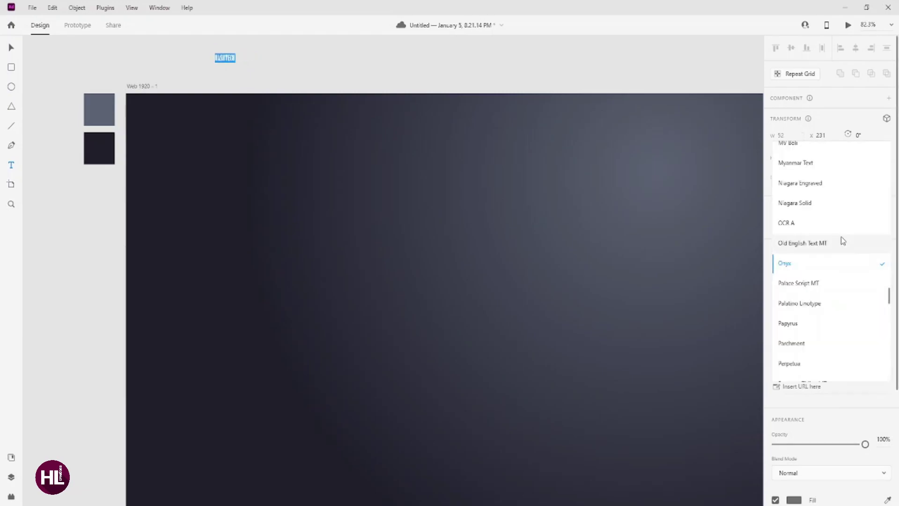
{"action": "scroll", "coordinate": [835, 226], "scroll_direction": "up", "scroll_amount": 2}
{"action": "scroll", "coordinate": [829, 202], "scroll_direction": "up", "scroll_amount": 1}
{"action": "scroll", "coordinate": [829, 202], "scroll_direction": "up", "scroll_amount": 2}
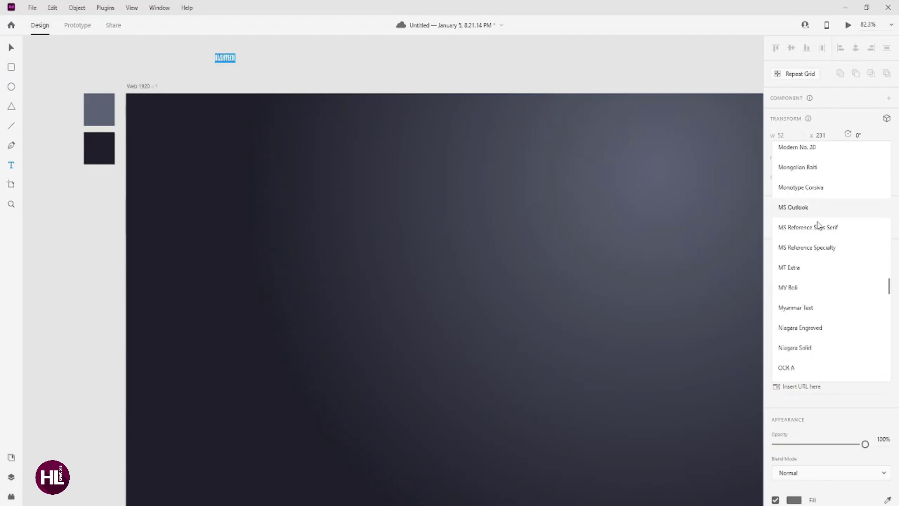
{"action": "left_click", "coordinate": [820, 268]}
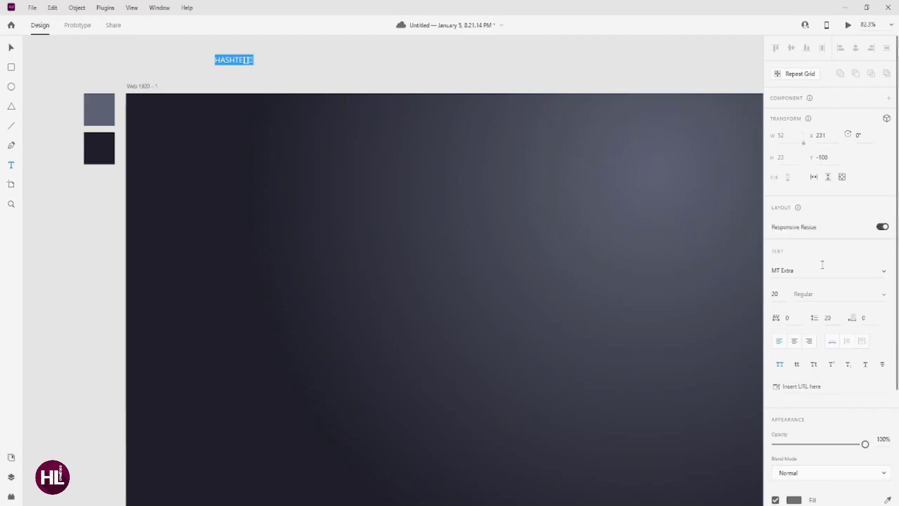
Switch the HASHTECH font to Franklin Gothic and exit text editing.
{"action": "left_click", "coordinate": [882, 271]}
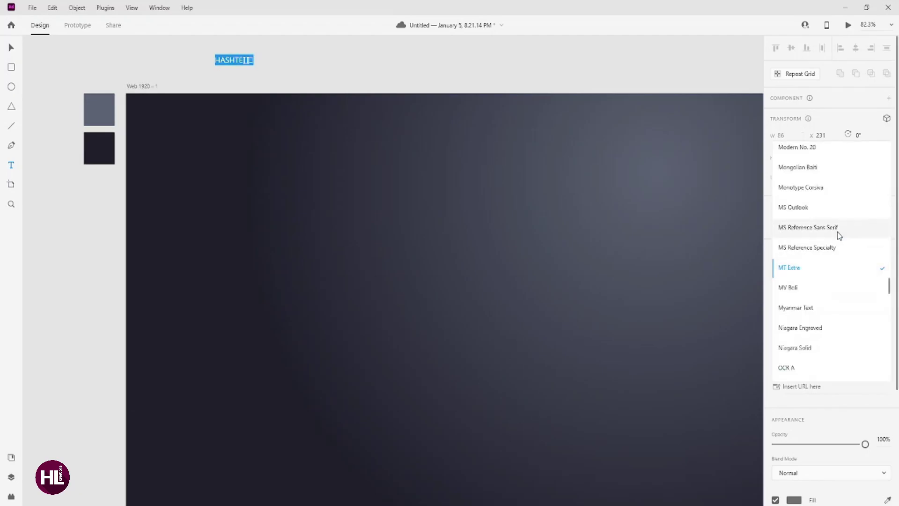
{"action": "scroll", "coordinate": [837, 235], "scroll_direction": "up", "scroll_amount": 3}
{"action": "scroll", "coordinate": [838, 235], "scroll_direction": "up", "scroll_amount": 3}
{"action": "scroll", "coordinate": [839, 234], "scroll_direction": "up", "scroll_amount": 2}
{"action": "scroll", "coordinate": [838, 234], "scroll_direction": "up", "scroll_amount": 3}
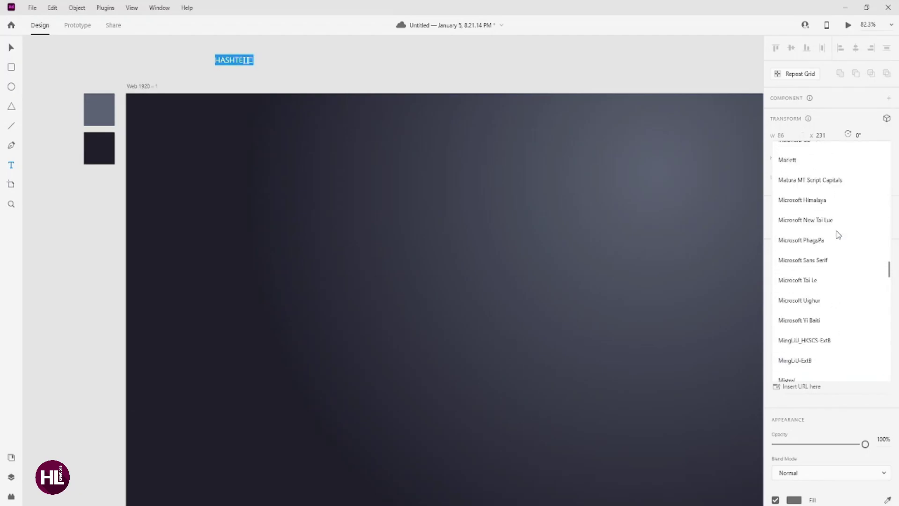
{"action": "scroll", "coordinate": [838, 234], "scroll_direction": "up", "scroll_amount": 4}
{"action": "scroll", "coordinate": [805, 201], "scroll_direction": "up", "scroll_amount": 3}
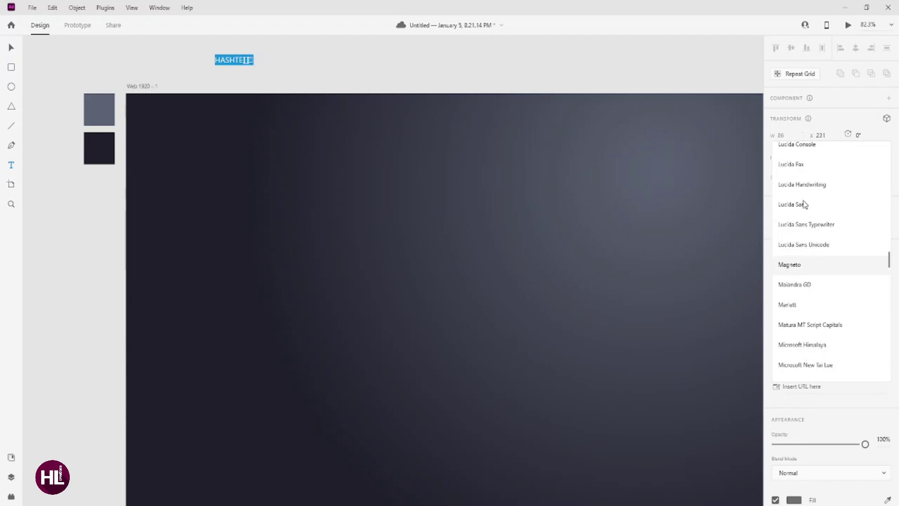
{"action": "scroll", "coordinate": [805, 204], "scroll_direction": "up", "scroll_amount": 2}
{"action": "scroll", "coordinate": [805, 204], "scroll_direction": "up", "scroll_amount": 2}
{"action": "scroll", "coordinate": [805, 203], "scroll_direction": "up", "scroll_amount": 6}
{"action": "scroll", "coordinate": [804, 204], "scroll_direction": "up", "scroll_amount": 5}
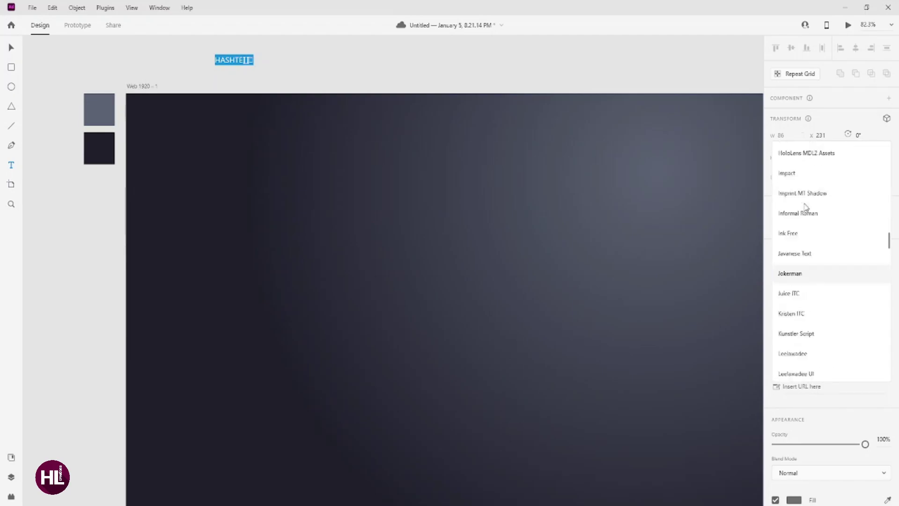
{"action": "scroll", "coordinate": [806, 206], "scroll_direction": "up", "scroll_amount": 4}
{"action": "scroll", "coordinate": [806, 207], "scroll_direction": "up", "scroll_amount": 2}
{"action": "scroll", "coordinate": [805, 207], "scroll_direction": "up", "scroll_amount": 4}
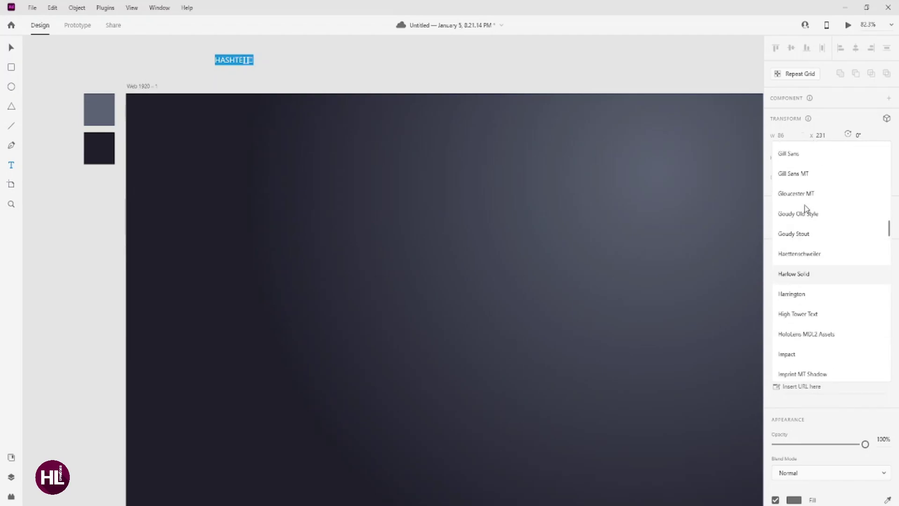
{"action": "scroll", "coordinate": [806, 208], "scroll_direction": "up", "scroll_amount": 3}
{"action": "scroll", "coordinate": [806, 209], "scroll_direction": "up", "scroll_amount": 2}
{"action": "scroll", "coordinate": [806, 209], "scroll_direction": "up", "scroll_amount": 2}
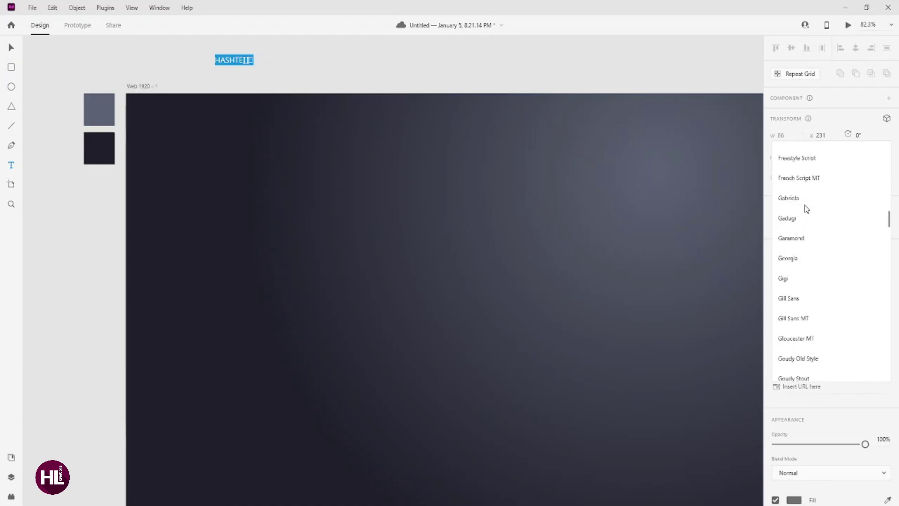
{"action": "scroll", "coordinate": [806, 209], "scroll_direction": "up", "scroll_amount": 4}
{"action": "left_click", "coordinate": [806, 191]}
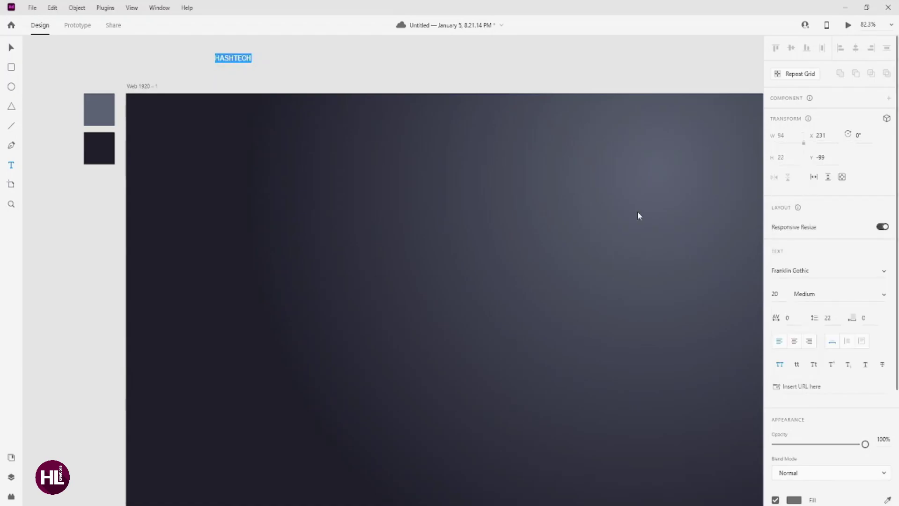
{"action": "left_click", "coordinate": [11, 48]}
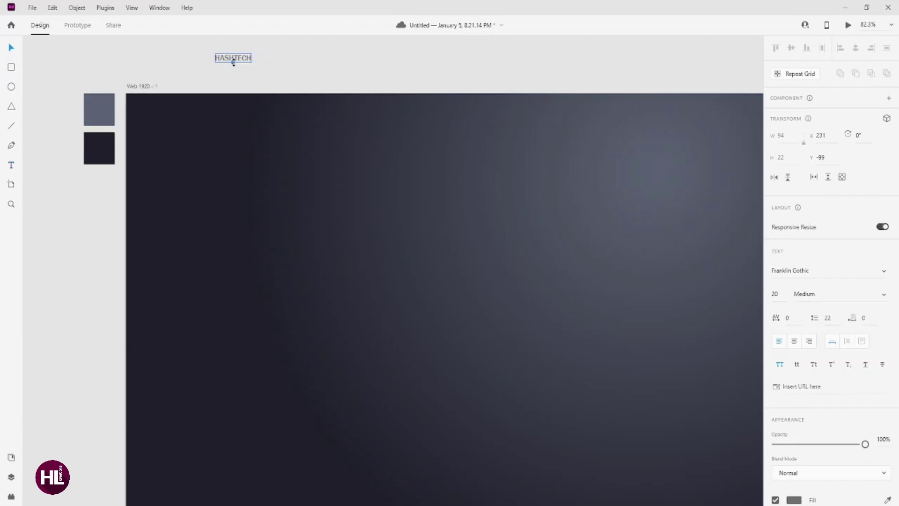
Enlarge HASHTECH to 40 pt and move it to the artboard's top-left area.
{"action": "left_click_drag", "start_coordinate": [235, 63], "coordinate": [233, 69]}
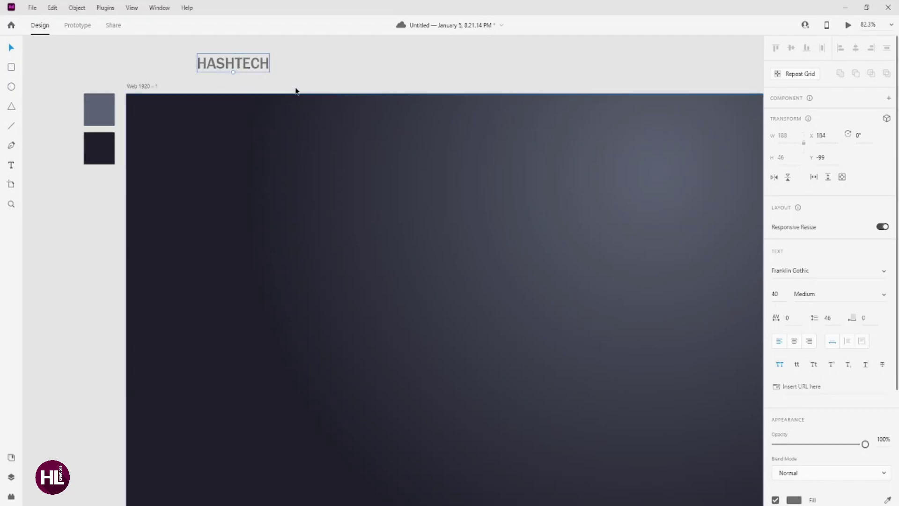
{"action": "left_click_drag", "start_coordinate": [253, 63], "coordinate": [259, 122]}
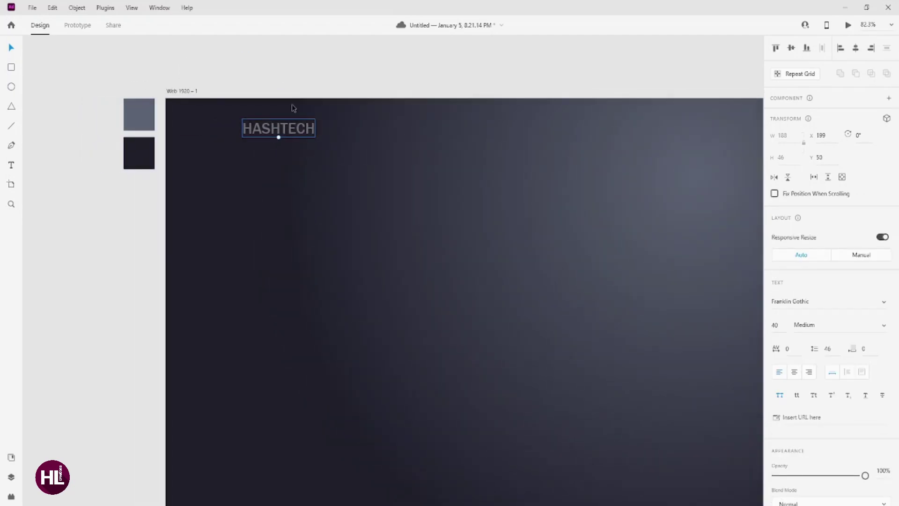
{"action": "double_click", "coordinate": [280, 132]}
Set the HASH half of the logo to Franklin Gothic Heavy weight.
{"action": "left_click_drag", "start_coordinate": [281, 127], "coordinate": [317, 129]}
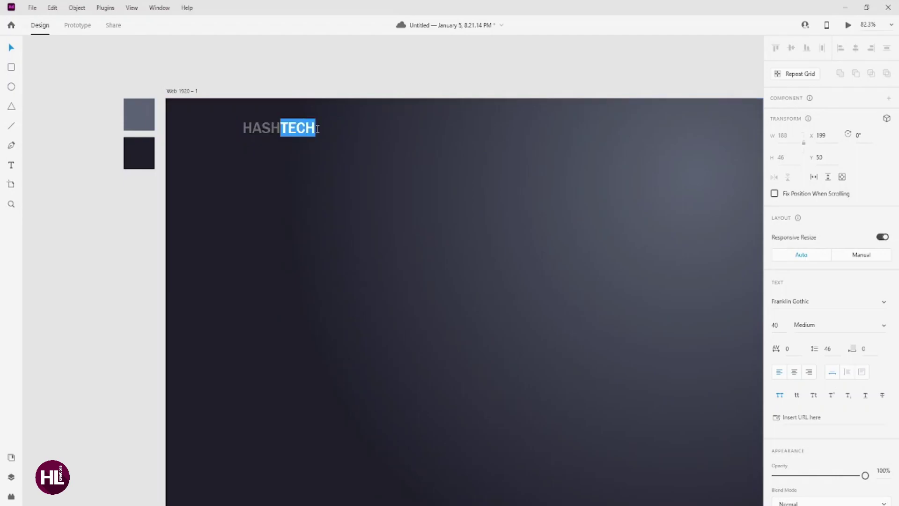
{"action": "left_click", "coordinate": [827, 326]}
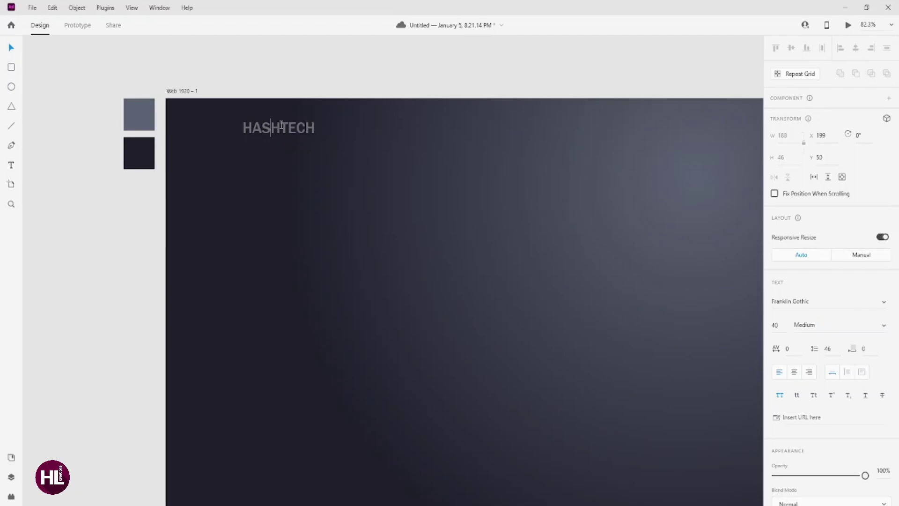
{"action": "left_click_drag", "start_coordinate": [281, 127], "coordinate": [242, 128]}
{"action": "left_click", "coordinate": [846, 324]}
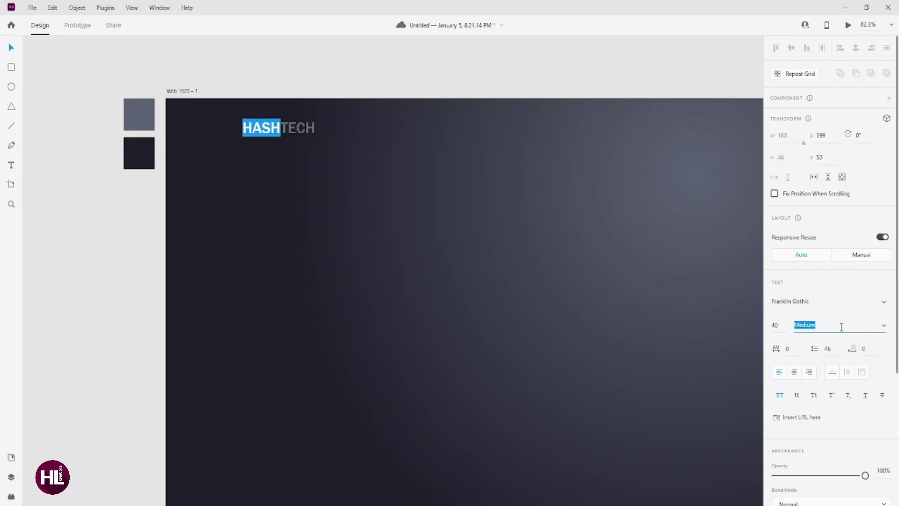
{"action": "type", "text": "bol"}
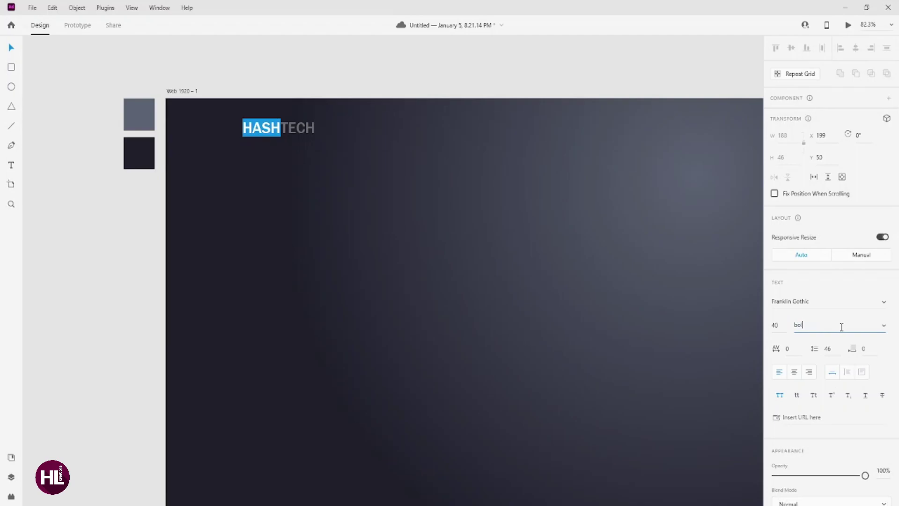
{"action": "key", "text": "Return"}
{"action": "key", "text": "Escape"}
{"action": "left_click", "coordinate": [884, 326]}
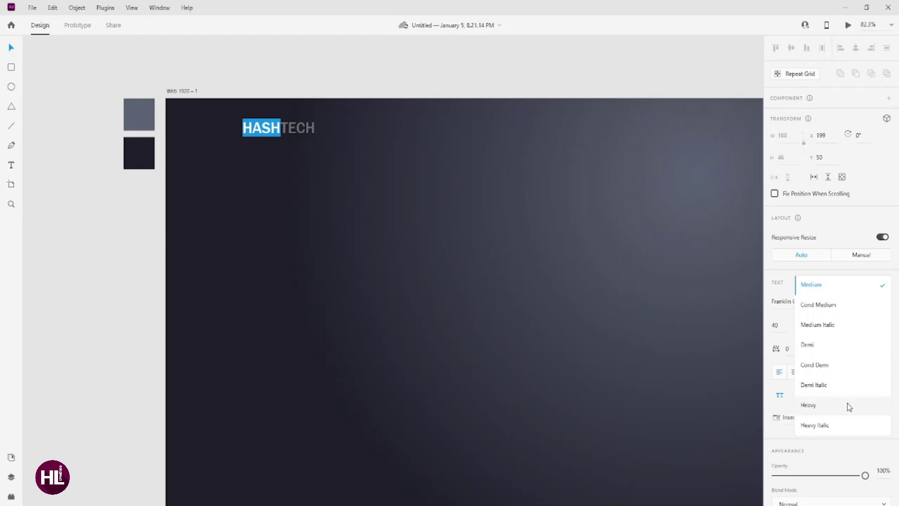
{"action": "left_click", "coordinate": [849, 406]}
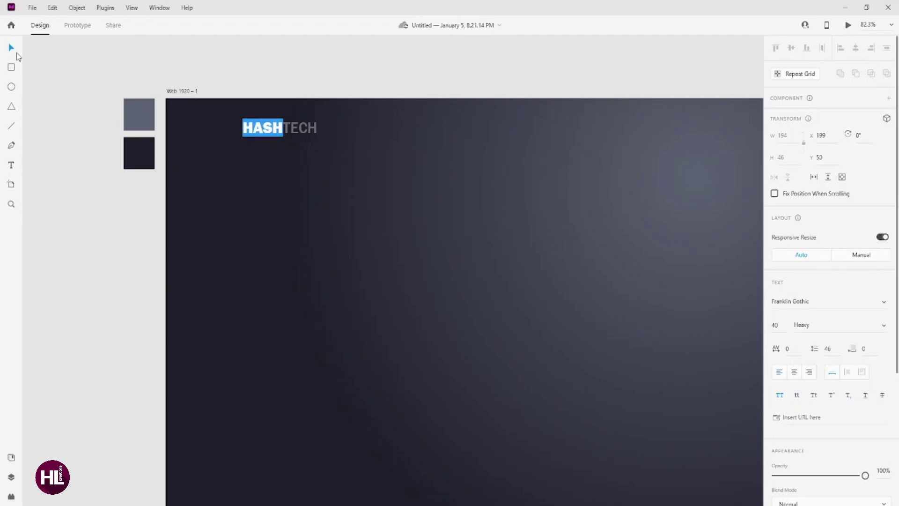
Colour the HASHTECH logo light grey #ABABAB.
{"action": "left_click", "coordinate": [101, 74]}
{"action": "left_click", "coordinate": [279, 133]}
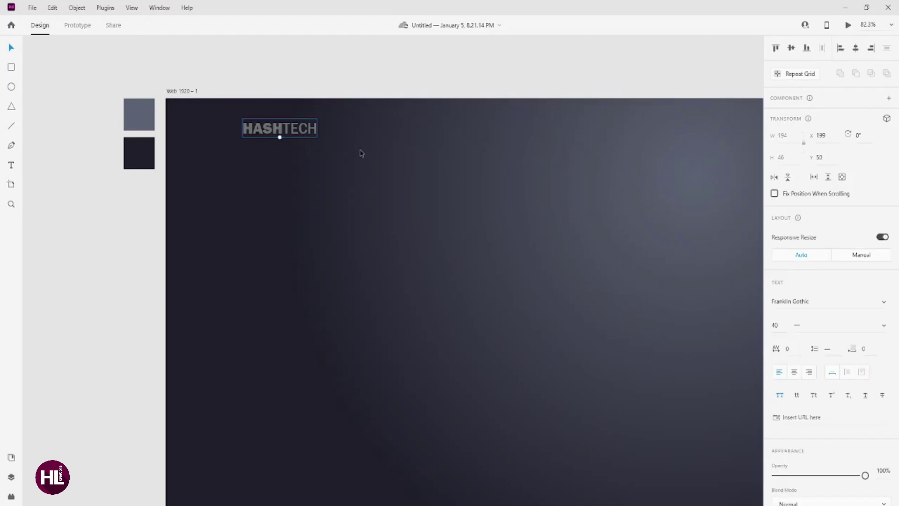
{"action": "scroll", "coordinate": [797, 434], "scroll_direction": "down", "scroll_amount": 3}
{"action": "scroll", "coordinate": [797, 433], "scroll_direction": "down", "scroll_amount": 3}
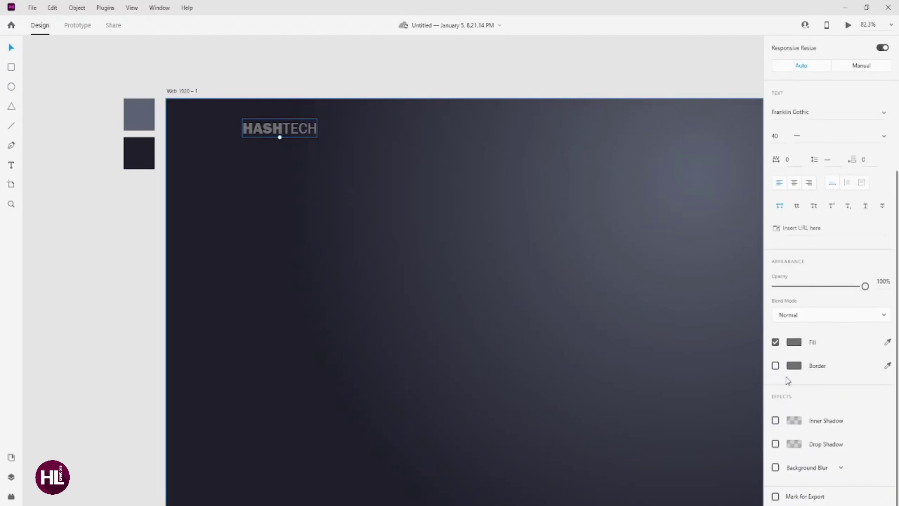
{"action": "left_click", "coordinate": [795, 343]}
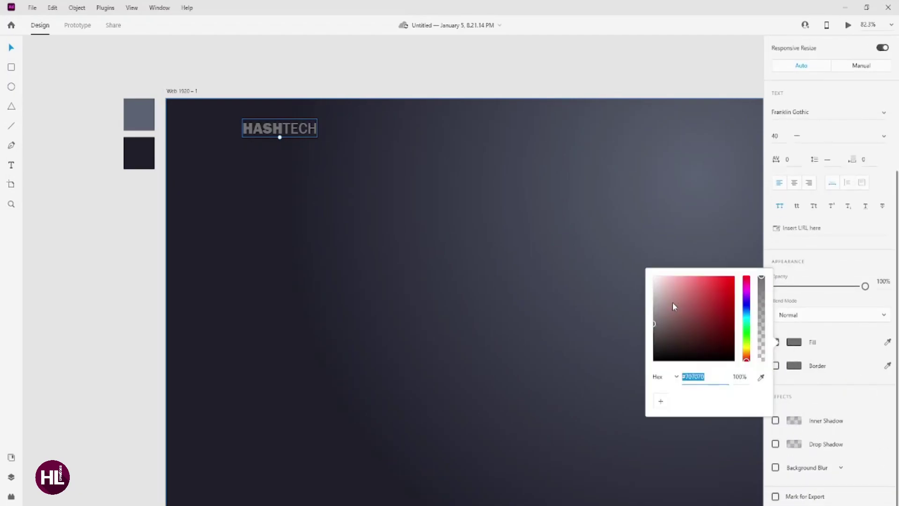
{"action": "left_click_drag", "start_coordinate": [673, 303], "coordinate": [641, 305]}
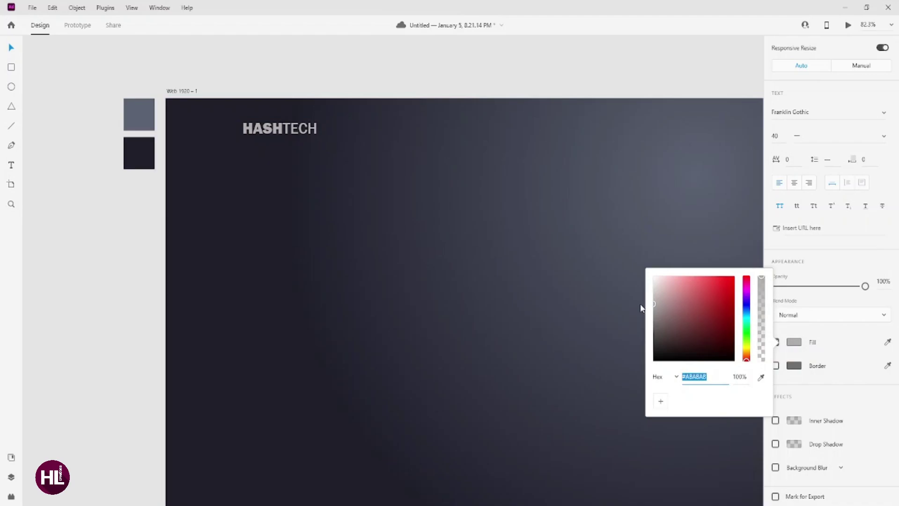
{"action": "left_click", "coordinate": [564, 221]}
{"action": "left_click", "coordinate": [418, 77]}
Lower the HASHTECH logo to Y 100 on the artboard.
{"action": "scroll", "coordinate": [457, 177], "scroll_direction": "down", "scroll_amount": 1}
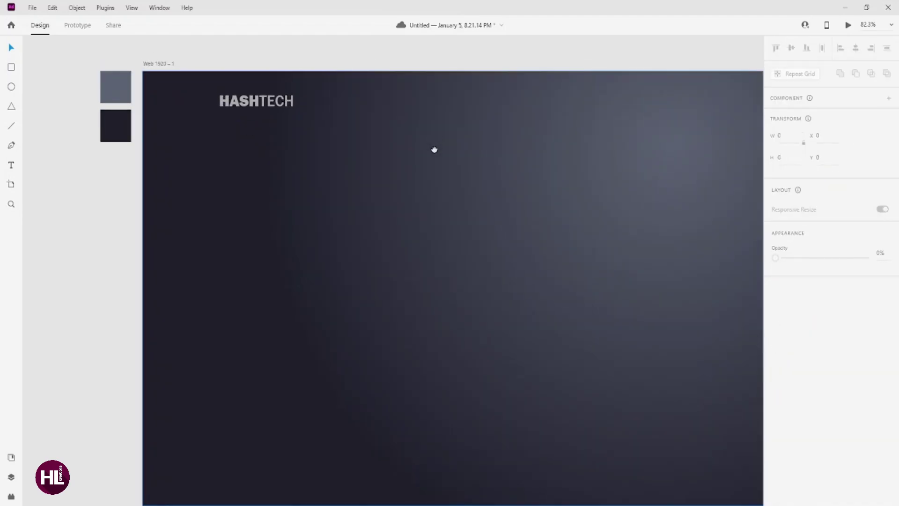
{"action": "left_click_drag", "start_coordinate": [276, 101], "coordinate": [275, 118]}
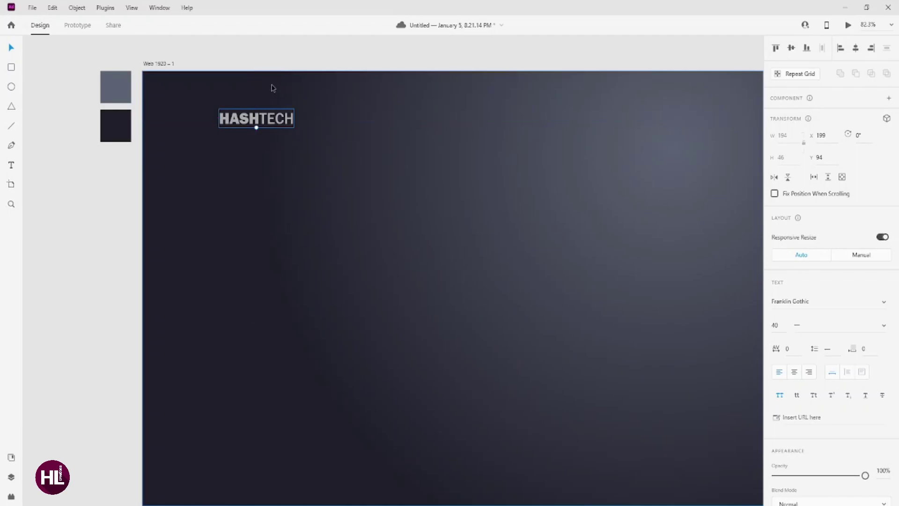
{"action": "key", "text": "Down"}
{"action": "key", "text": "Down"}
{"action": "key", "text": "Down"}
{"action": "key", "text": "Down"}
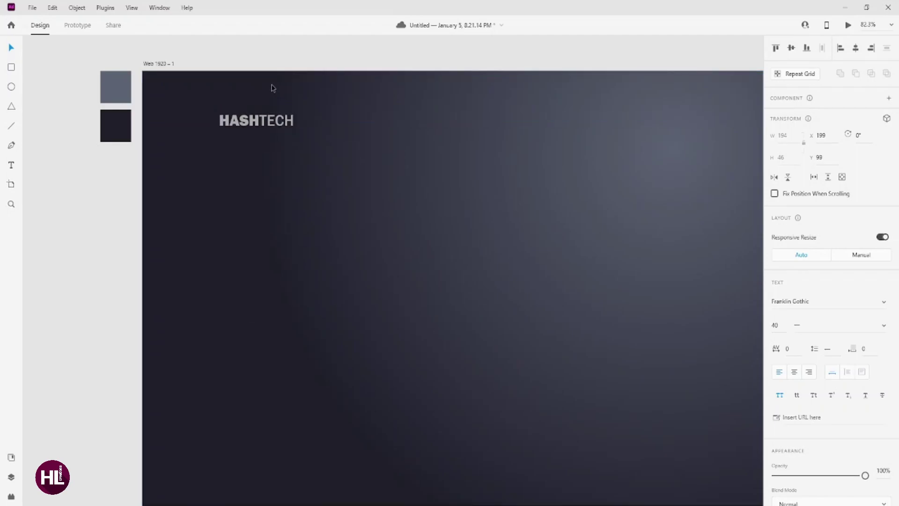
{"action": "key", "text": "Down"}
{"action": "key", "text": "Down"}
{"action": "key", "text": "alt"}
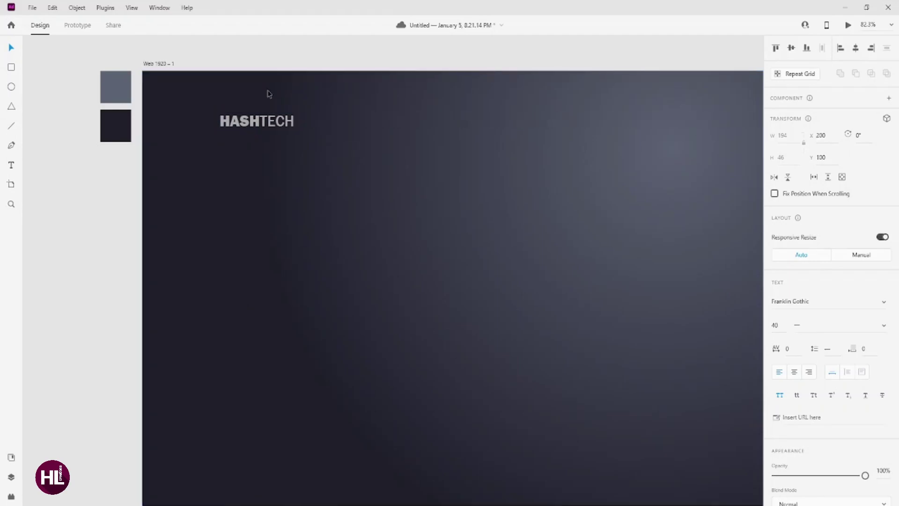
{"action": "left_click", "coordinate": [276, 48]}
{"action": "scroll", "coordinate": [355, 172], "scroll_direction": "down", "scroll_amount": 1}
{"action": "scroll", "coordinate": [355, 170], "scroll_direction": "down", "scroll_amount": 3}
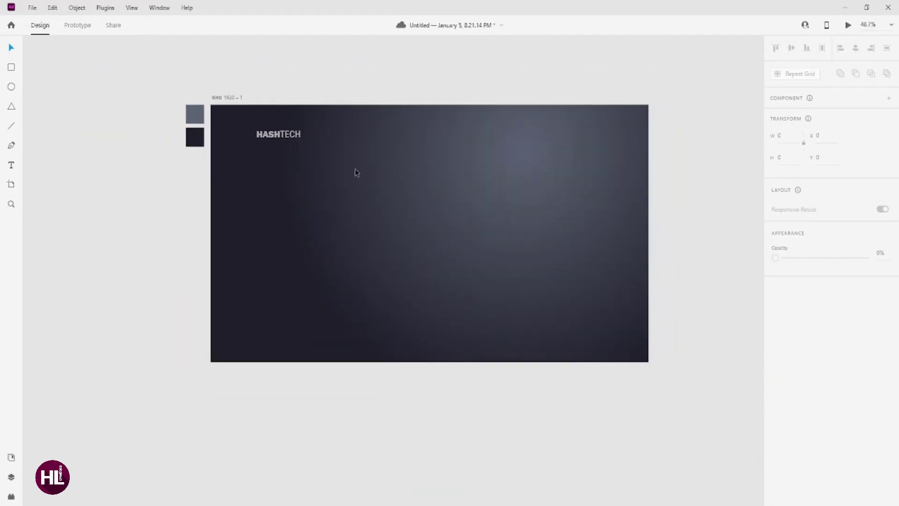
{"action": "scroll", "coordinate": [255, 150], "scroll_direction": "up", "scroll_amount": 2}
{"action": "scroll", "coordinate": [255, 150], "scroll_direction": "up", "scroll_amount": 3}
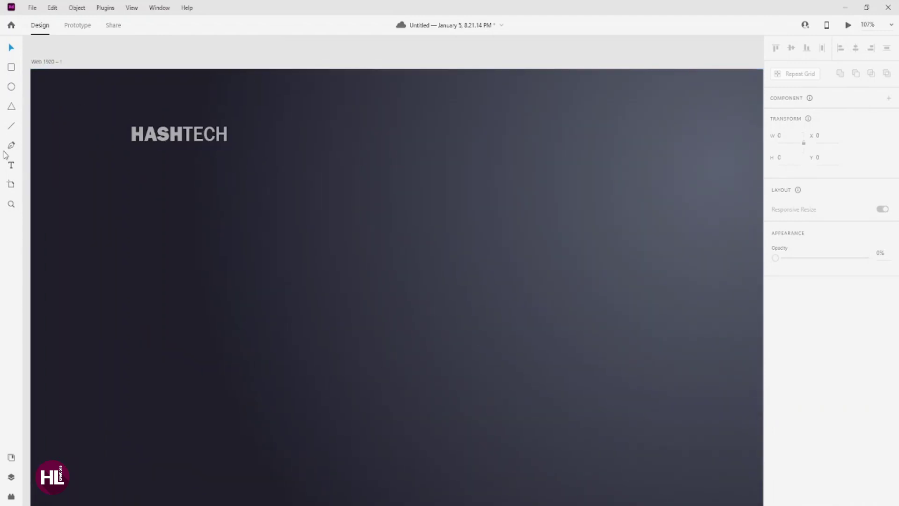
Add a HOME label right of the logo, sized 20 pt and set to uppercase.
{"action": "key", "text": "t"}
{"action": "left_click", "coordinate": [320, 179]}
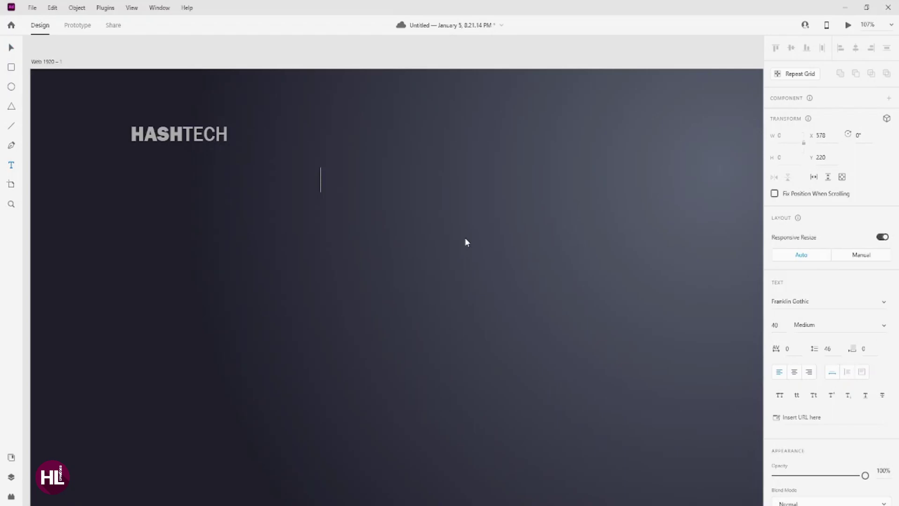
{"action": "type", "text": "hpm"}
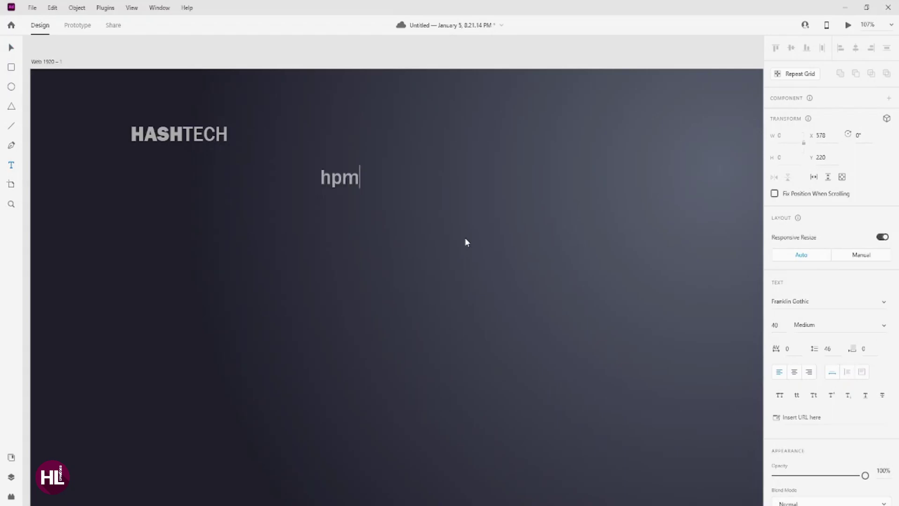
{"action": "type", "text": "e"}
{"action": "key", "text": "BackSpace"}
{"action": "key", "text": "BackSpace"}
{"action": "key", "text": "BackSpace"}
{"action": "type", "text": "ome"}
{"action": "key", "text": "ctrl+a"}
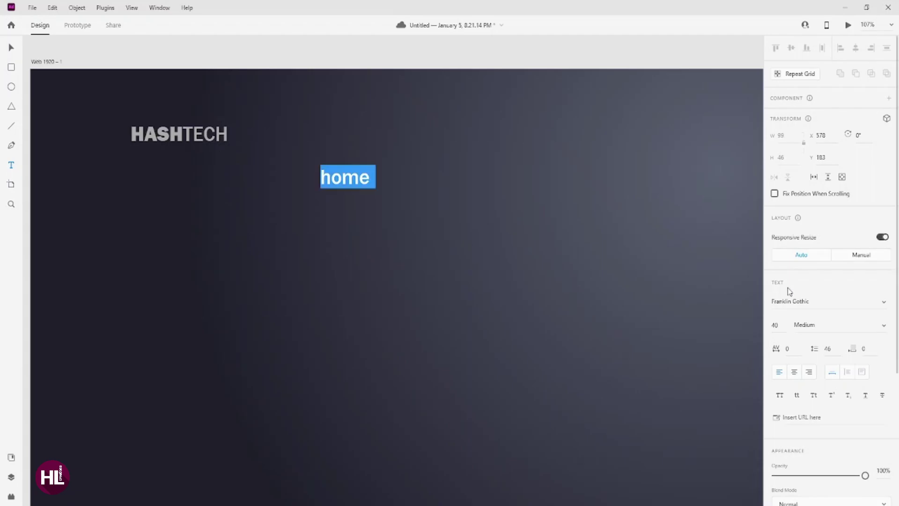
{"action": "left_click", "coordinate": [804, 325]}
{"action": "double_click", "coordinate": [776, 325]}
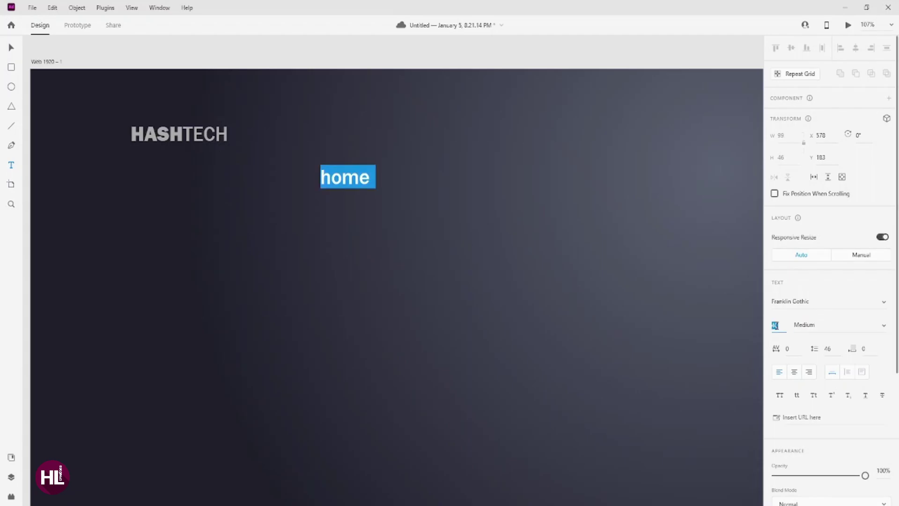
{"action": "type", "text": "35"}
{"action": "key", "text": "Return"}
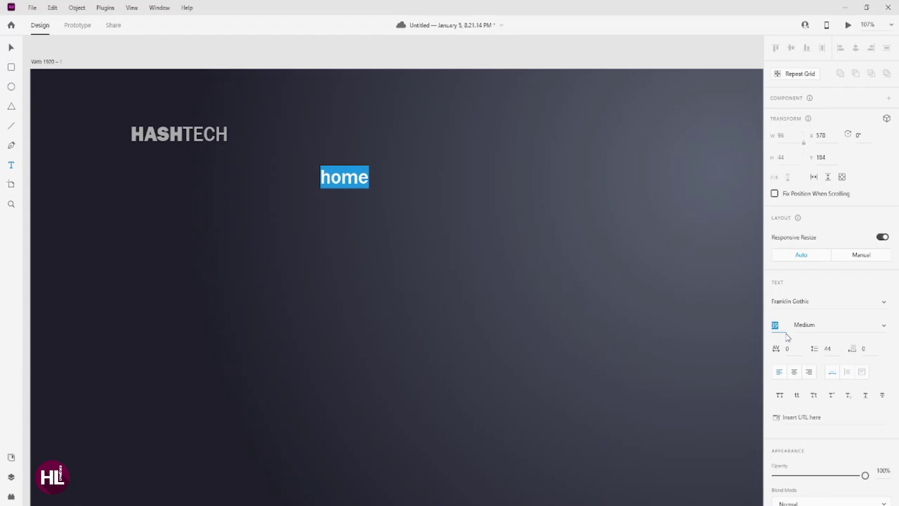
{"action": "key", "text": "Down"}
{"action": "key", "text": "Return"}
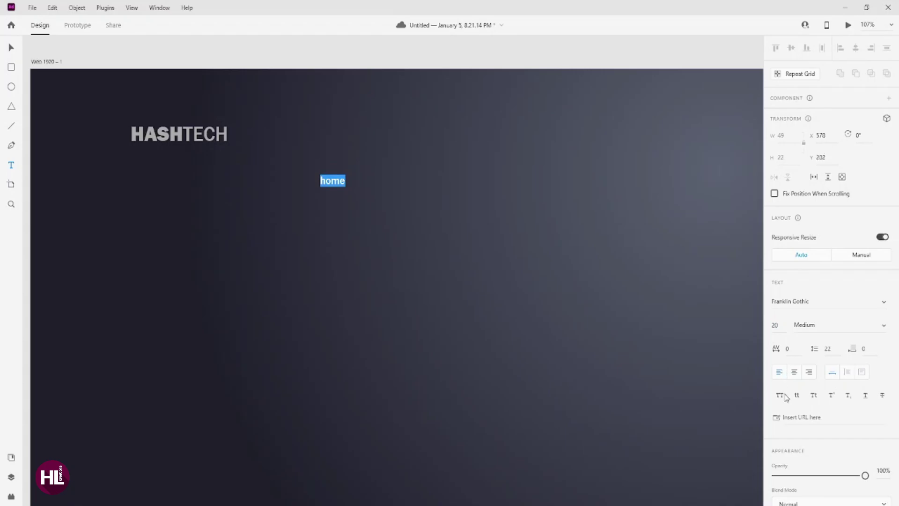
{"action": "left_click", "coordinate": [780, 394]}
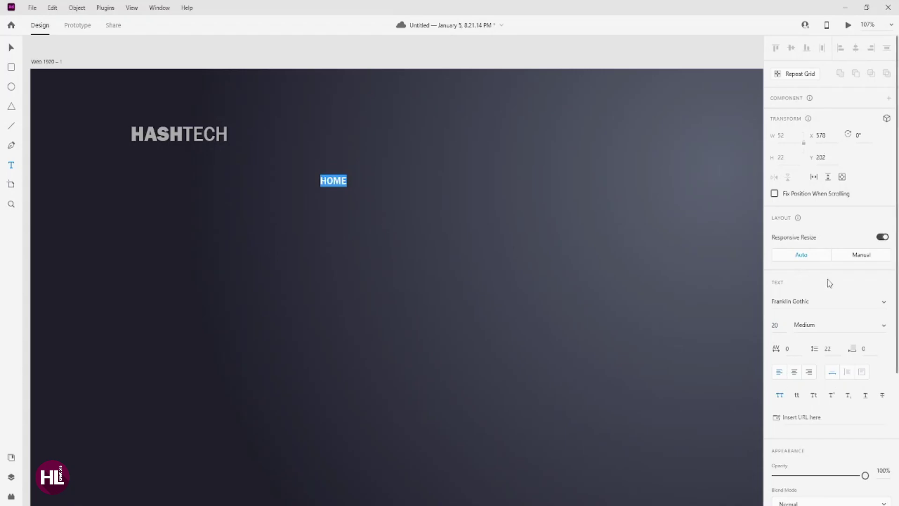
{"action": "key", "text": "Escape"}
Move HOME up level with the HASHTECH logo.
{"action": "scroll", "coordinate": [323, 185], "scroll_direction": "up", "scroll_amount": 3}
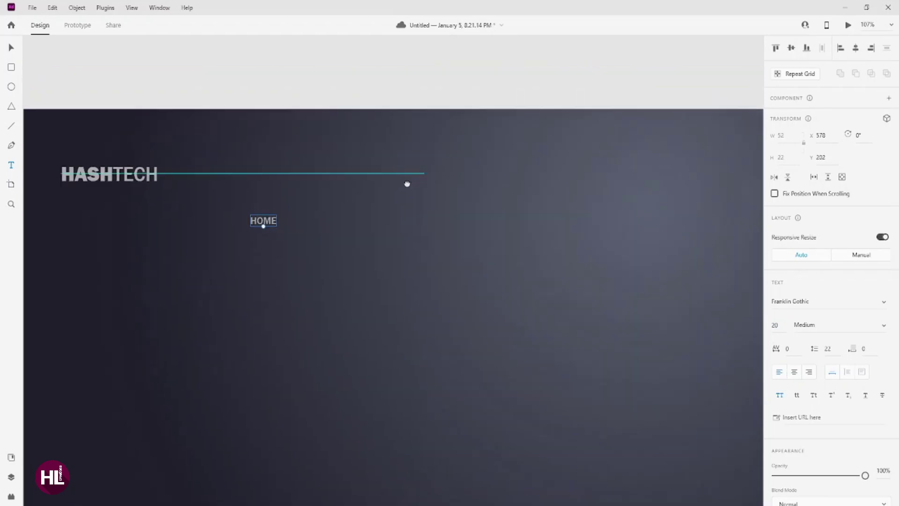
{"action": "scroll", "coordinate": [317, 125], "scroll_direction": "right", "scroll_amount": 5}
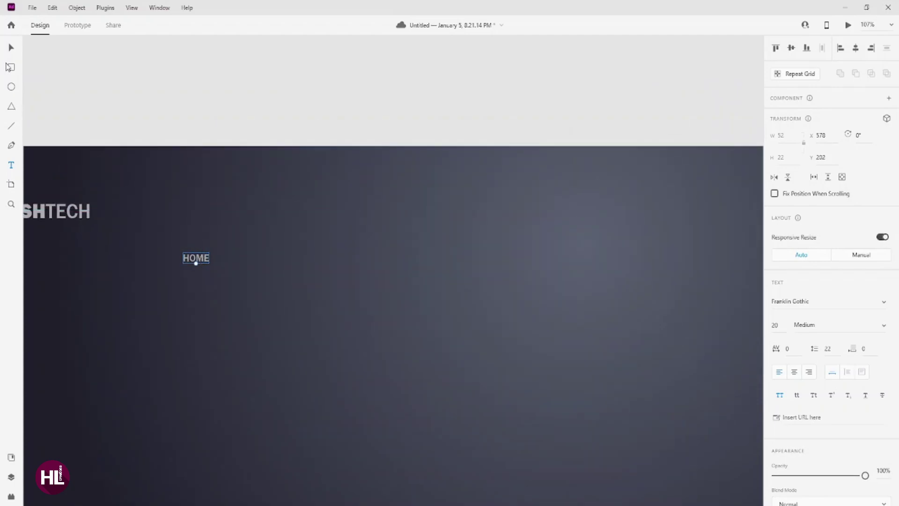
{"action": "left_click_drag", "start_coordinate": [188, 262], "coordinate": [313, 215]}
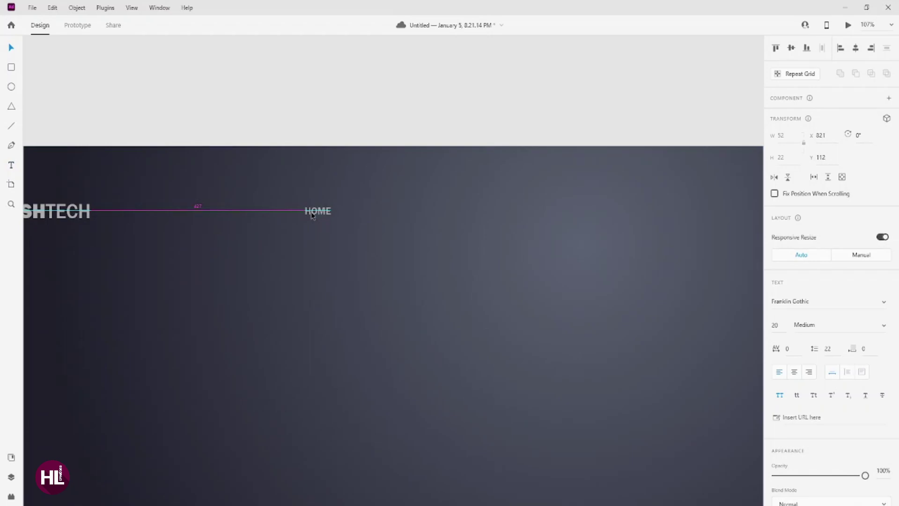
{"action": "left_click", "coordinate": [83, 213], "text": "shift"}
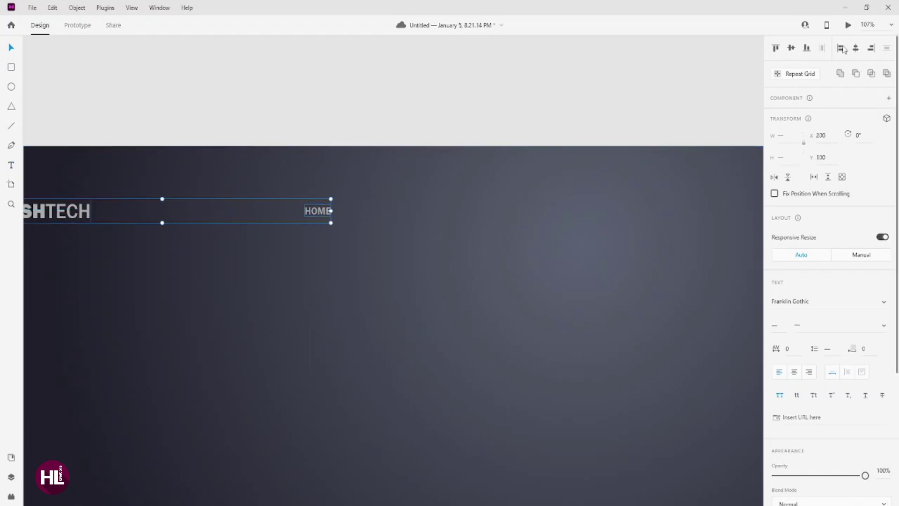
{"action": "left_click", "coordinate": [464, 76]}
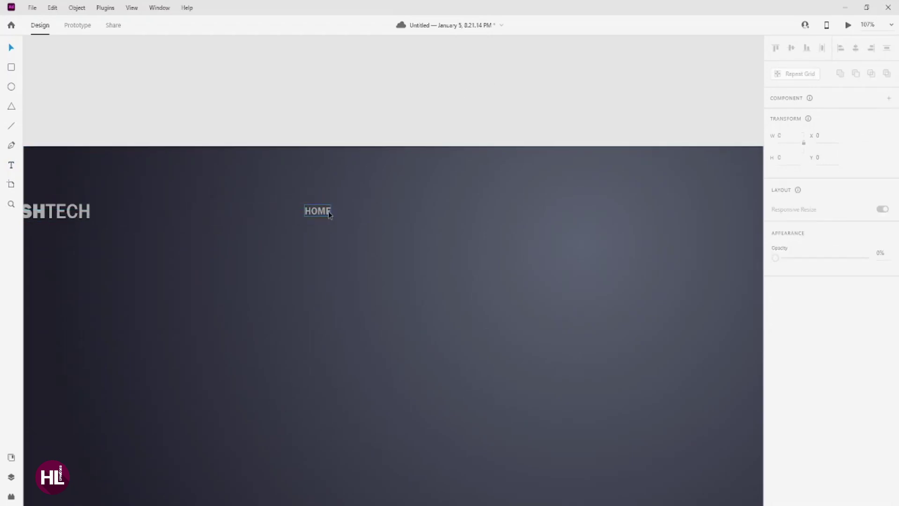
Duplicate HOME into OUR DEPARTMENTS and PACKAGES labels to its right.
{"action": "left_click_drag", "start_coordinate": [326, 218], "coordinate": [406, 217]}
{"action": "double_click", "coordinate": [405, 214]}
{"action": "type", "text": "OUR"}
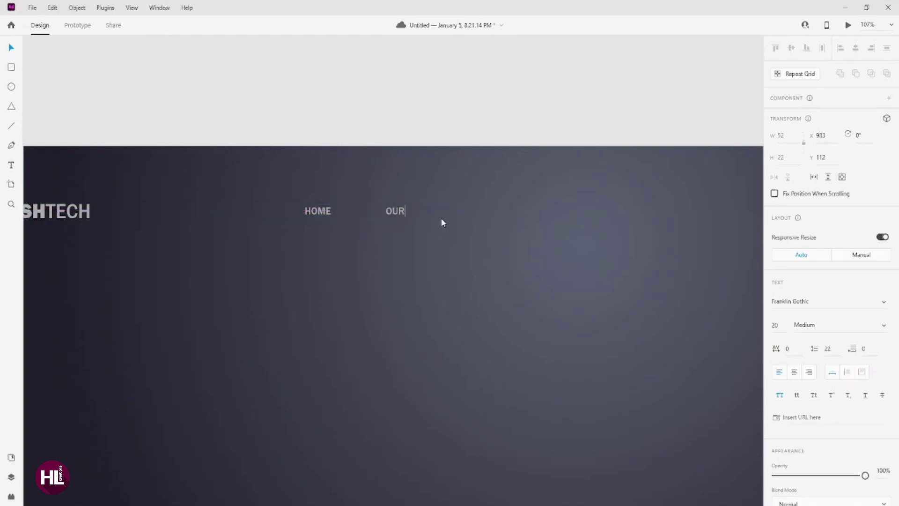
{"action": "type", "text": " DEPARTMENT"}
{"action": "type", "text": "S"}
{"action": "key", "text": "Escape"}
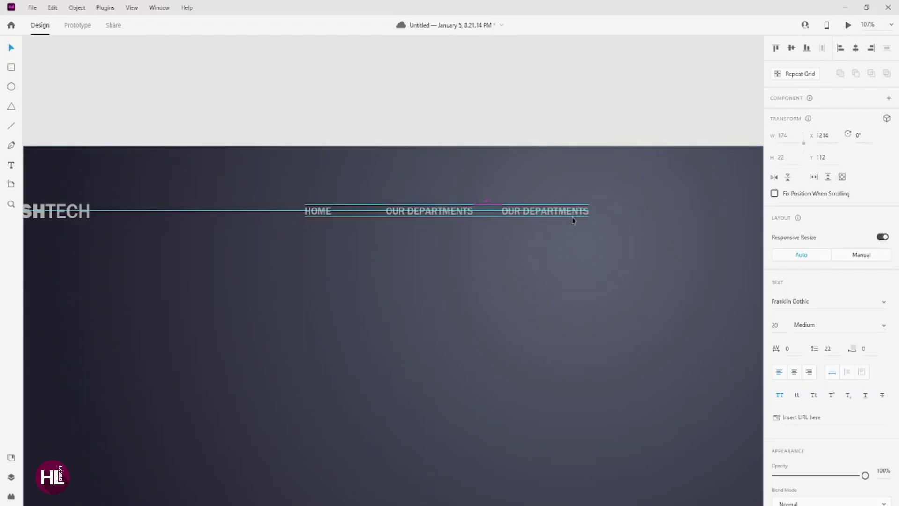
{"action": "left_click_drag", "start_coordinate": [457, 214], "coordinate": [585, 215]}
{"action": "scroll", "coordinate": [586, 216], "scroll_direction": "right", "scroll_amount": 3}
{"action": "double_click", "coordinate": [469, 214]}
{"action": "type", "text": "PAC"}
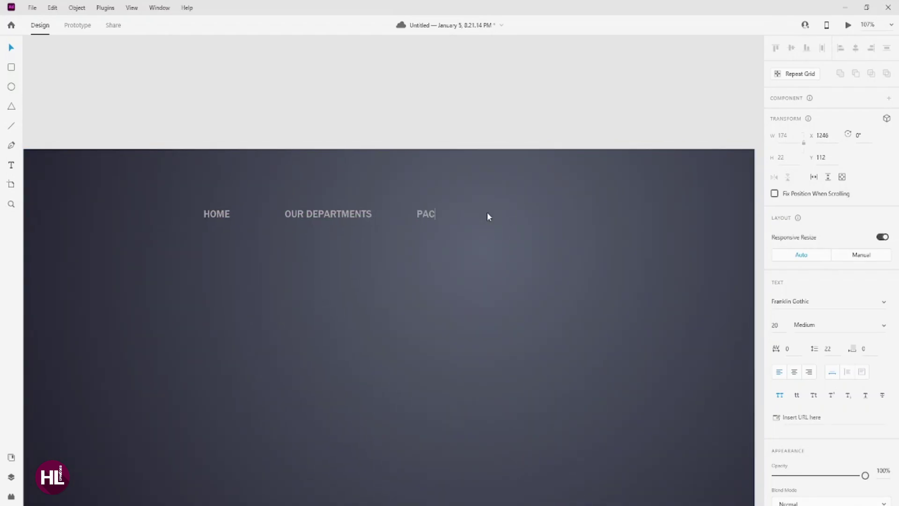
{"action": "type", "text": "KAGES"}
{"action": "key", "text": "Escape"}
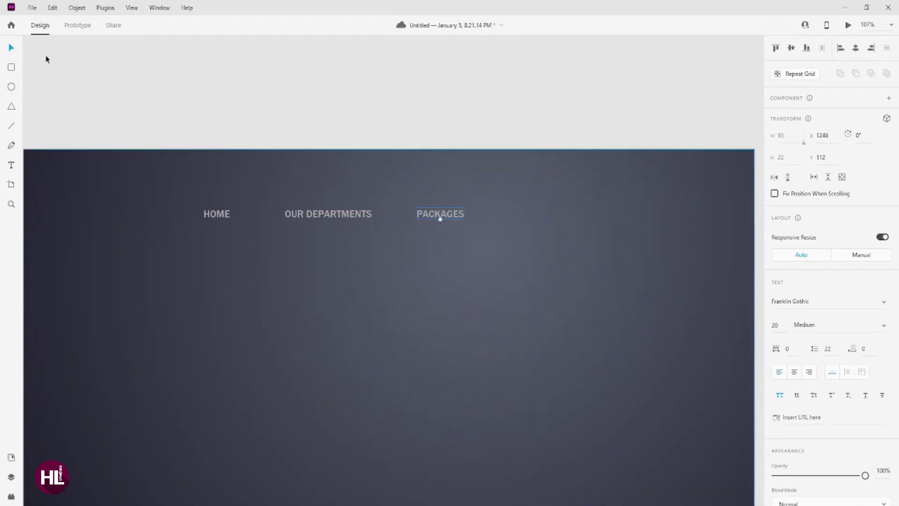
Add a CONTACT US label after PACKAGES and select all four nav labels.
{"action": "scroll", "coordinate": [371, 187], "scroll_direction": "right", "scroll_amount": 3}
{"action": "left_click_drag", "start_coordinate": [328, 226], "coordinate": [419, 226], "text": "alt"}
{"action": "double_click", "coordinate": [419, 226]}
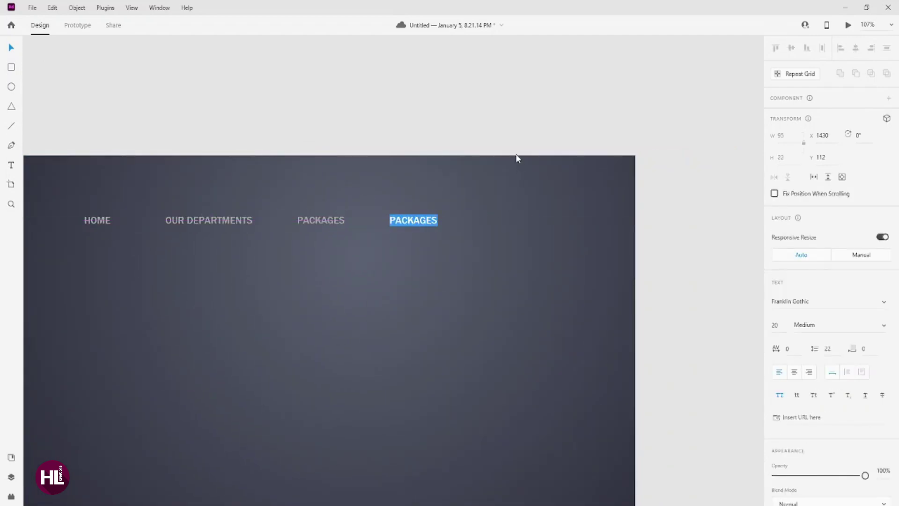
{"action": "type", "text": "CONTACT US"}
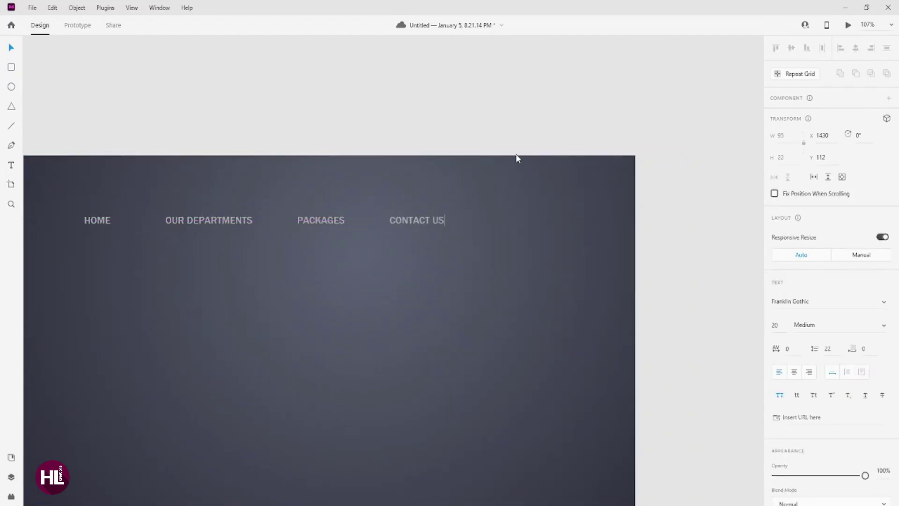
{"action": "left_click", "coordinate": [13, 48]}
{"action": "scroll", "coordinate": [496, 190], "scroll_direction": "left", "scroll_amount": 5}
{"action": "left_click_drag", "start_coordinate": [497, 190], "coordinate": [303, 230]}
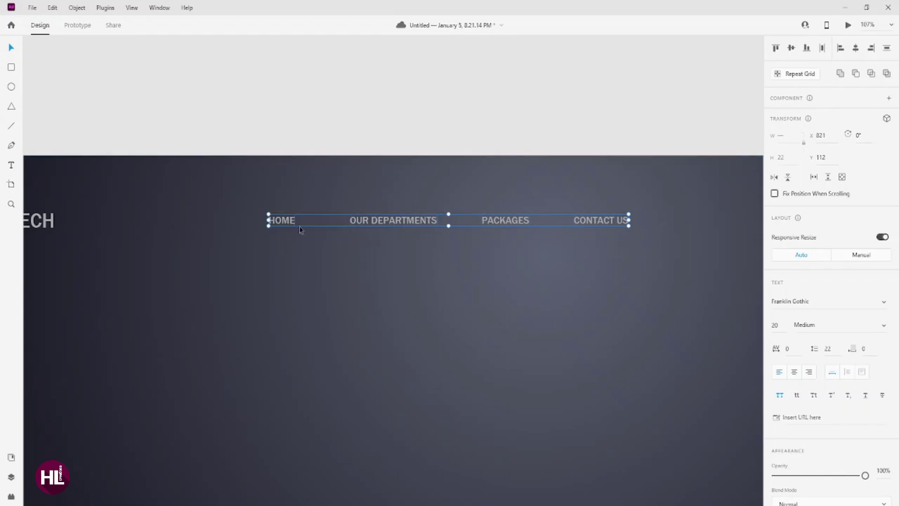
Distribute the four nav labels evenly and drag them toward the artboard's right side.
{"action": "left_click", "coordinate": [822, 47]}
{"action": "scroll", "coordinate": [545, 137], "scroll_direction": "down", "scroll_amount": 4, "text": "ctrl"}
{"action": "scroll", "coordinate": [554, 186], "scroll_direction": "up", "scroll_amount": 2, "text": "ctrl"}
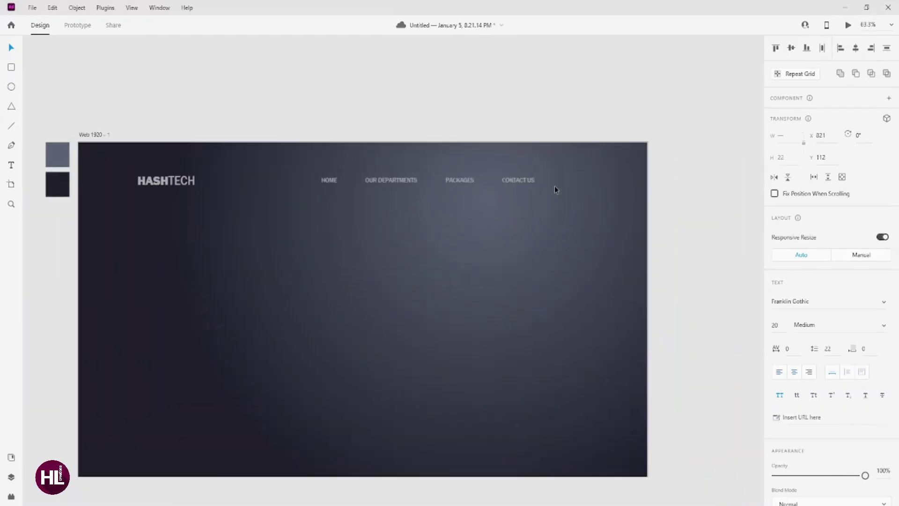
{"action": "left_click_drag", "start_coordinate": [474, 186], "coordinate": [532, 186]}
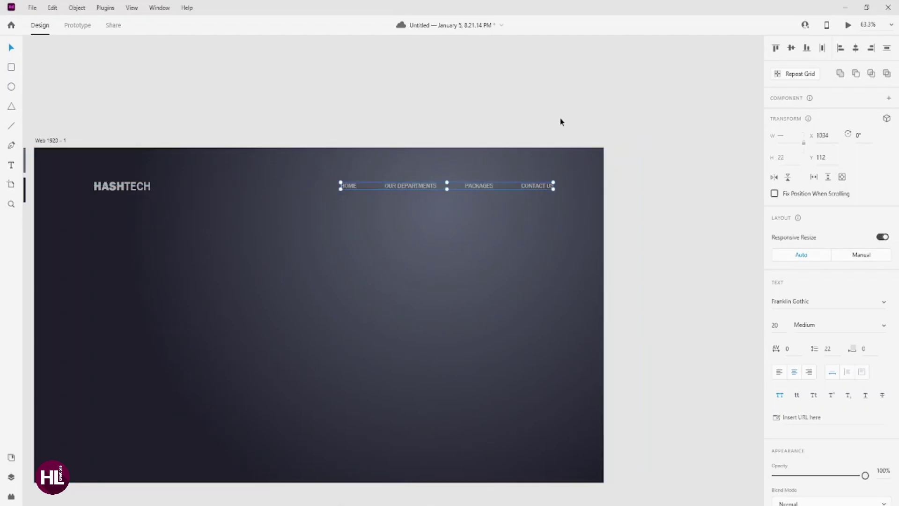
{"action": "scroll", "coordinate": [535, 185], "scroll_direction": "up", "scroll_amount": 5, "text": "ctrl"}
Reselect HOME, OUR DEPARTMENTS, PACKAGES and CONTACT US and fine-tune them level with the HASHTECH logo.
{"action": "double_click", "coordinate": [537, 188]}
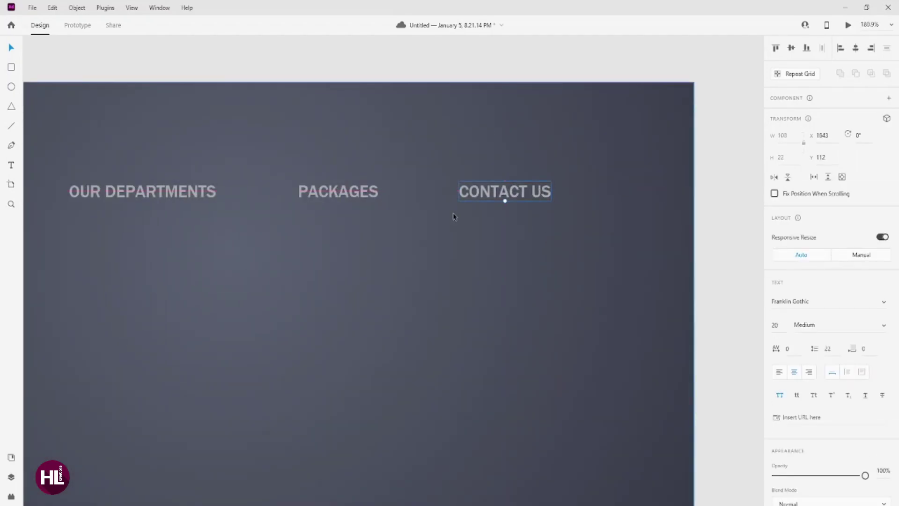
{"action": "scroll", "coordinate": [452, 217], "scroll_direction": "left", "scroll_amount": 5}
{"action": "left_click", "coordinate": [496, 190], "text": "shift"}
{"action": "left_click", "coordinate": [300, 190], "text": "shift"}
{"action": "left_click", "coordinate": [124, 190], "text": "shift"}
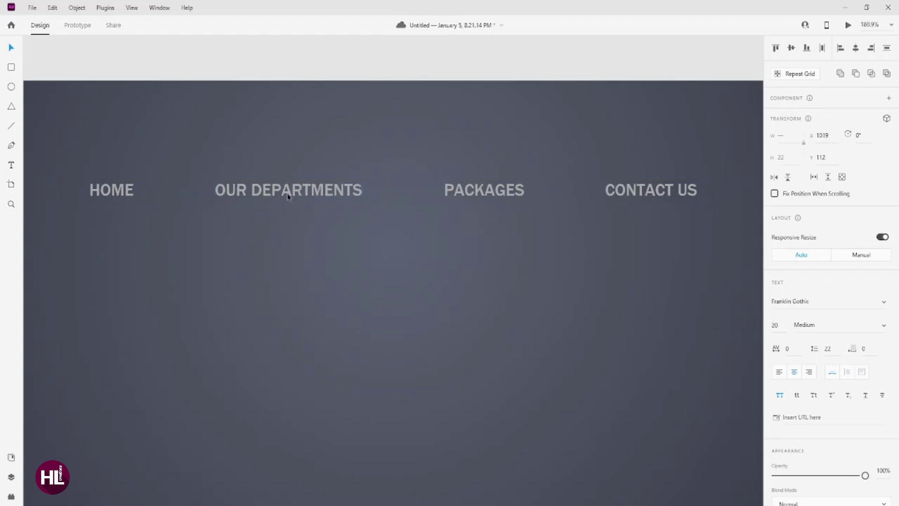
{"action": "left_click_drag", "start_coordinate": [288, 192], "coordinate": [248, 192]}
{"action": "scroll", "coordinate": [609, 192], "scroll_direction": "right", "scroll_amount": 5}
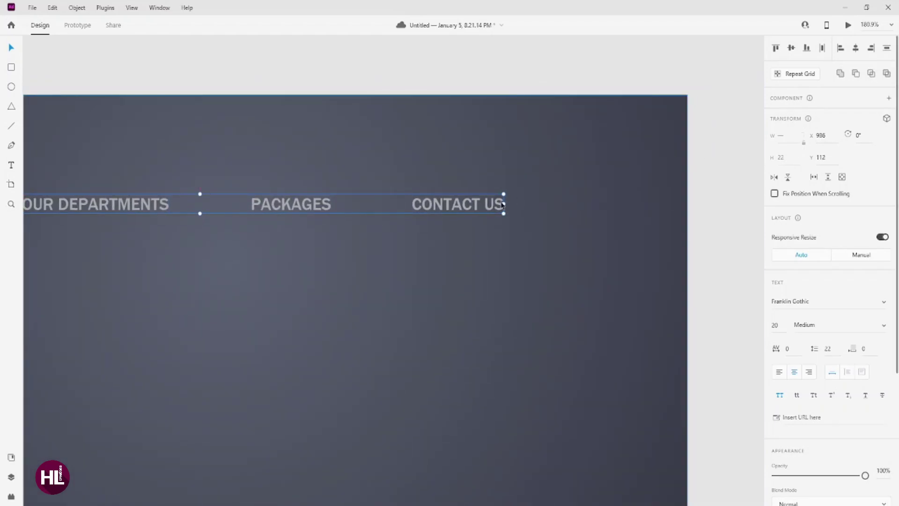
{"action": "left_click_drag", "start_coordinate": [502, 205], "coordinate": [549, 204]}
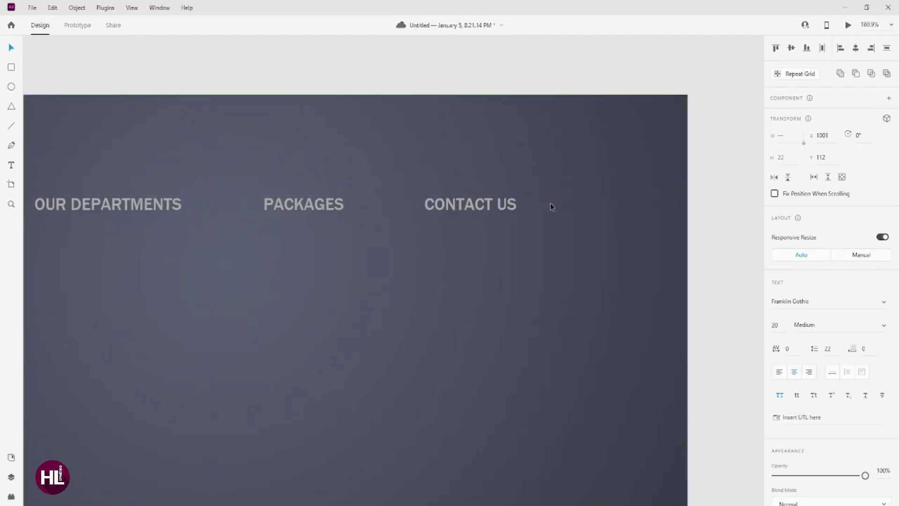
{"action": "key", "text": "Right"}
{"action": "key", "text": "Right"}
{"action": "key", "text": "Right"}
{"action": "scroll", "coordinate": [550, 203], "scroll_direction": "down", "scroll_amount": 2}
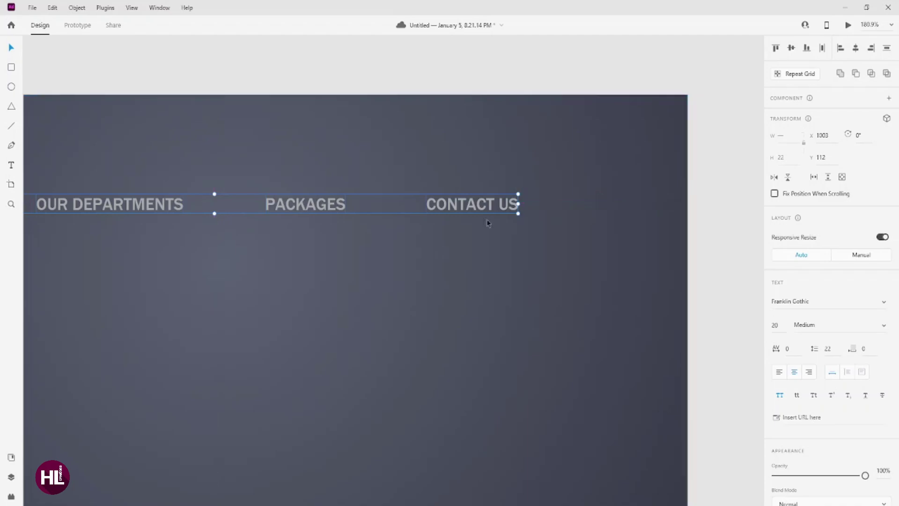
{"action": "scroll", "coordinate": [493, 244], "scroll_direction": "down", "scroll_amount": 5}
Clear the selection and pan so the hero artboard fills the view.
{"action": "left_click", "coordinate": [404, 140]}
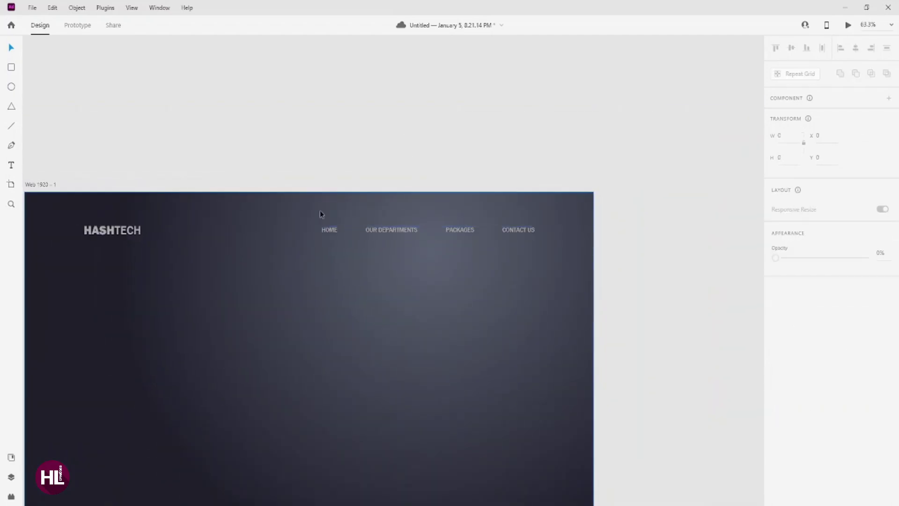
{"action": "scroll", "coordinate": [321, 215], "scroll_direction": "left", "scroll_amount": 4}
{"action": "scroll", "coordinate": [321, 215], "scroll_direction": "down", "scroll_amount": 2}
{"action": "scroll", "coordinate": [525, 178], "scroll_direction": "up", "scroll_amount": 1}
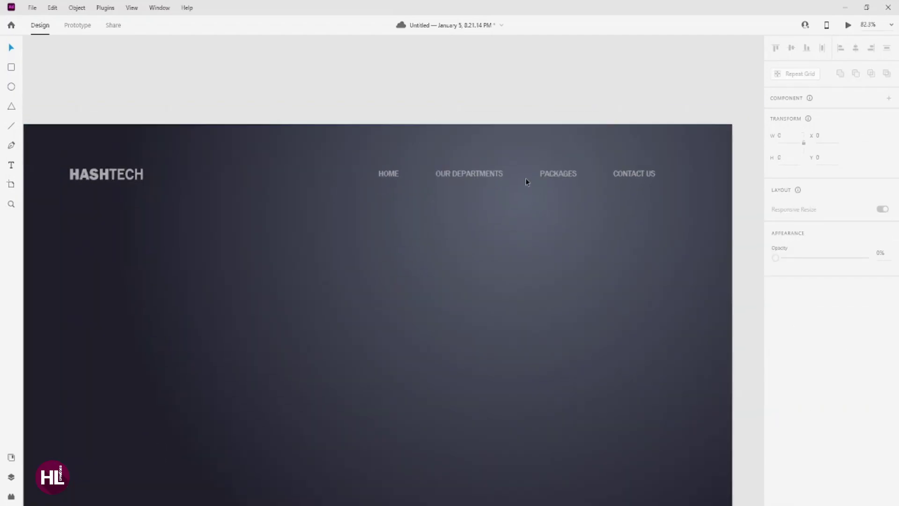
{"action": "left_click_drag", "start_coordinate": [422, 243], "coordinate": [488, 190]}
{"action": "scroll", "coordinate": [489, 190], "scroll_direction": "down", "scroll_amount": 1}
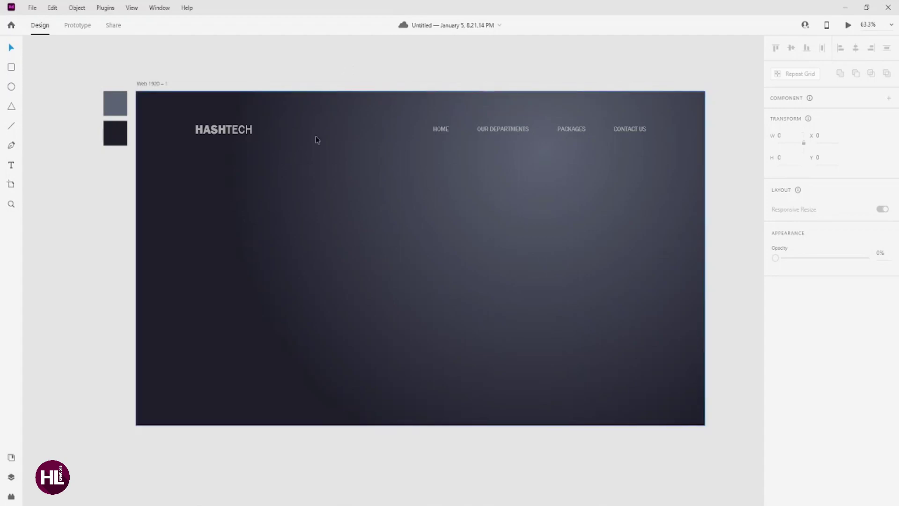
{"action": "scroll", "coordinate": [232, 136], "scroll_direction": "up", "scroll_amount": 3}
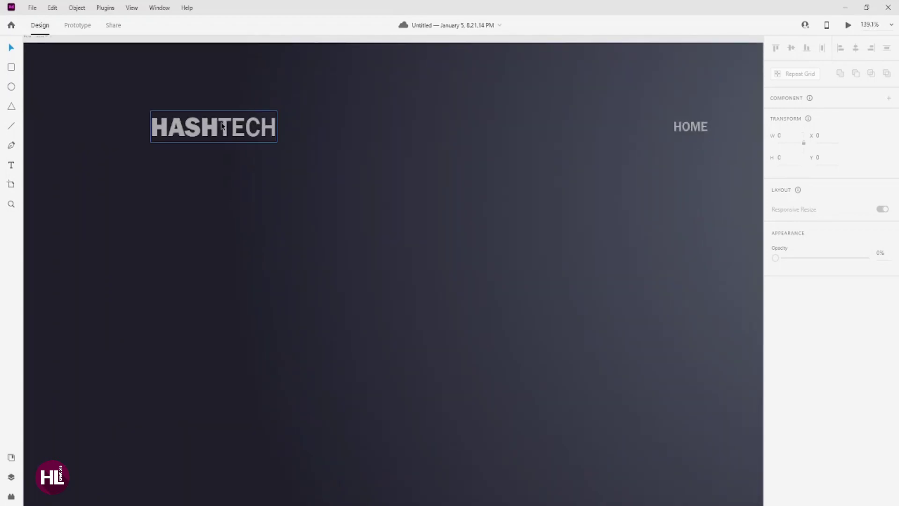
Recolour the HASHTECH logo and the four nav labels to near-white #FEFEFE.
{"action": "left_click", "coordinate": [220, 138]}
{"action": "scroll", "coordinate": [297, 253], "scroll_direction": "right", "scroll_amount": 5}
{"action": "scroll", "coordinate": [297, 253], "scroll_direction": "up", "scroll_amount": 1}
{"action": "left_click", "coordinate": [489, 166], "text": "shift"}
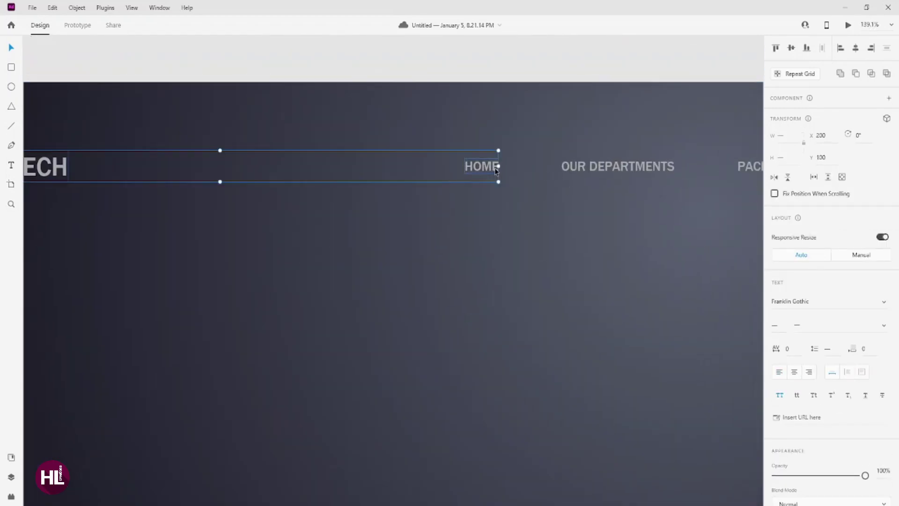
{"action": "left_click", "coordinate": [608, 166], "text": "shift"}
{"action": "scroll", "coordinate": [468, 197], "scroll_direction": "right", "scroll_amount": 5}
{"action": "scroll", "coordinate": [485, 197], "scroll_direction": "up", "scroll_amount": 1}
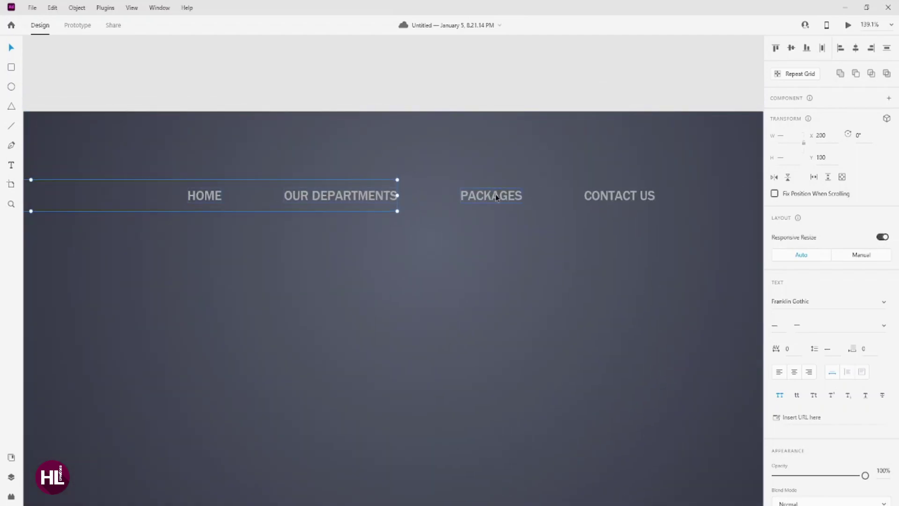
{"action": "left_click", "coordinate": [496, 197], "text": "shift"}
{"action": "left_click", "coordinate": [594, 196], "text": "shift"}
{"action": "scroll", "coordinate": [790, 366], "scroll_direction": "down", "scroll_amount": 4}
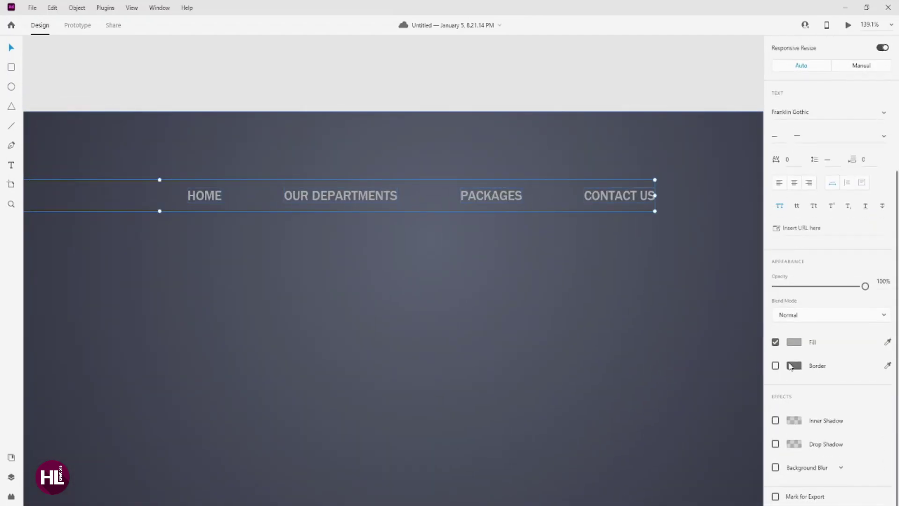
{"action": "left_click", "coordinate": [795, 344]}
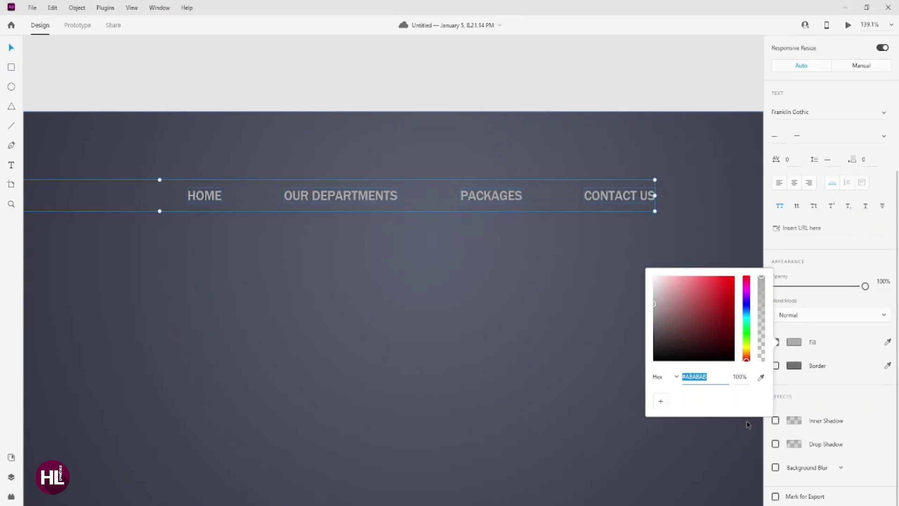
{"action": "type", "text": "fefefe"}
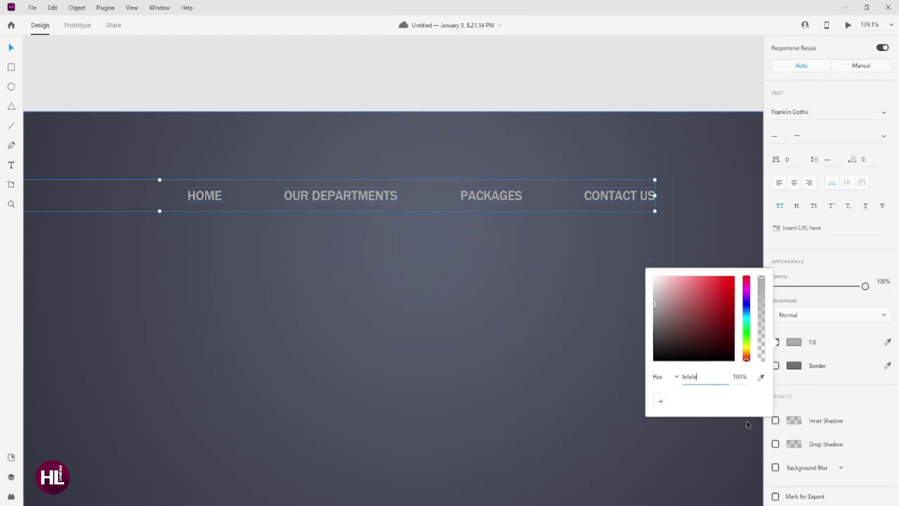
{"action": "key", "text": "Return"}
{"action": "key", "text": "Escape"}
{"action": "key", "text": "Escape"}
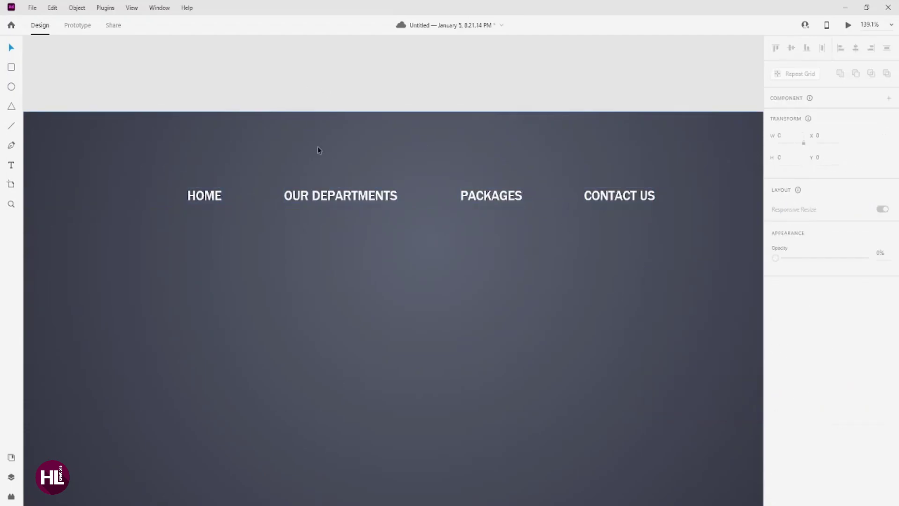
{"action": "key", "text": "ctrl+0"}
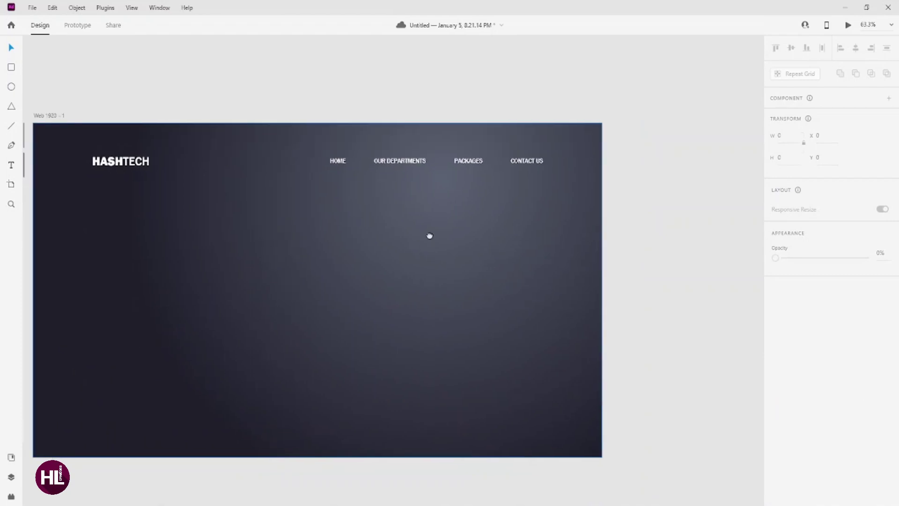
Drag the product mouse image from the downloaded images folder onto the hero artboard.
{"action": "scroll", "coordinate": [428, 235], "scroll_direction": "right", "scroll_amount": 1}
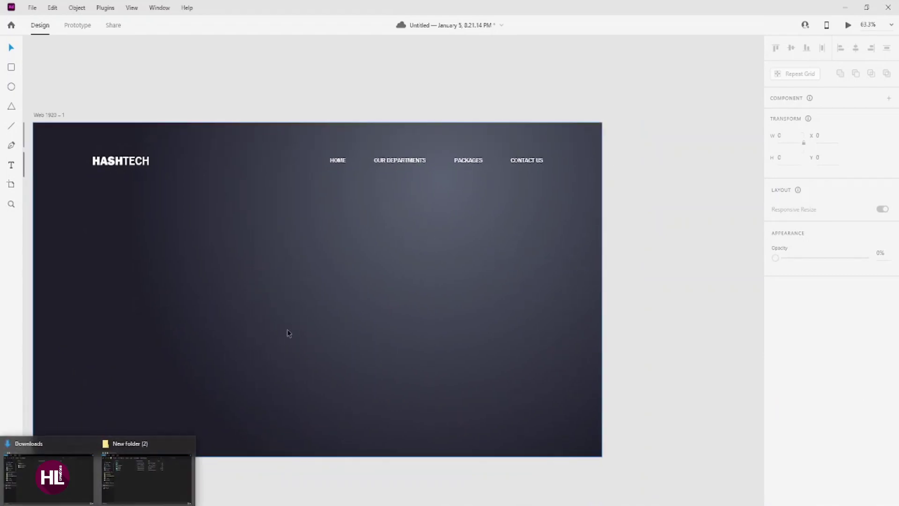
{"action": "left_click", "coordinate": [121, 491]}
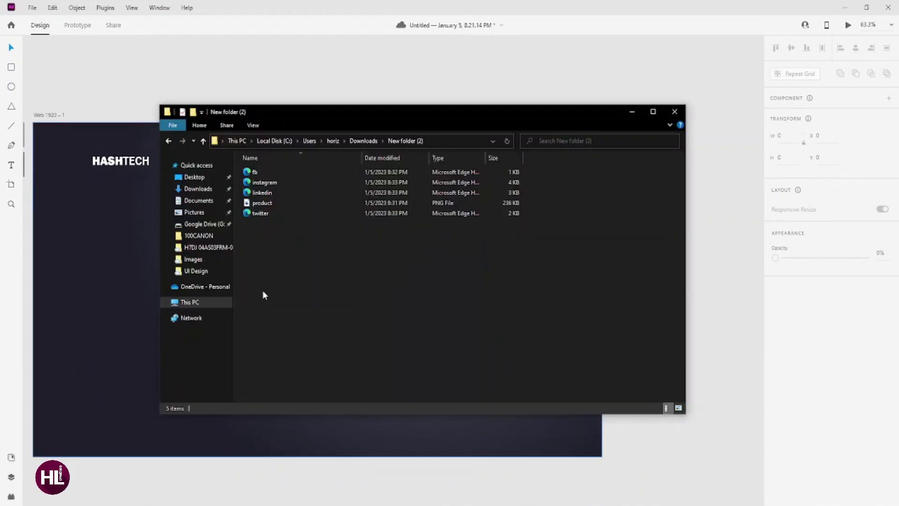
{"action": "scroll", "coordinate": [400, 301], "scroll_direction": "up", "scroll_amount": 2}
{"action": "scroll", "coordinate": [400, 300], "scroll_direction": "up", "scroll_amount": 1}
{"action": "scroll", "coordinate": [400, 300], "scroll_direction": "up", "scroll_amount": 1}
{"action": "scroll", "coordinate": [401, 301], "scroll_direction": "up", "scroll_amount": 1}
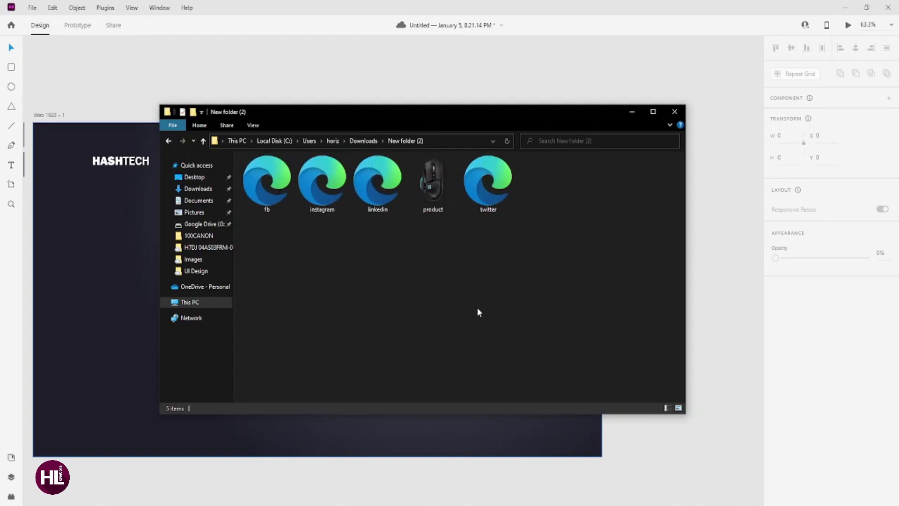
{"action": "mouse_move", "coordinate": [440, 202]}
{"action": "left_mouse_down"}
{"action": "mouse_move", "coordinate": [422, 93]}
{"action": "mouse_move", "coordinate": [518, 72]}
{"action": "left_mouse_up"}
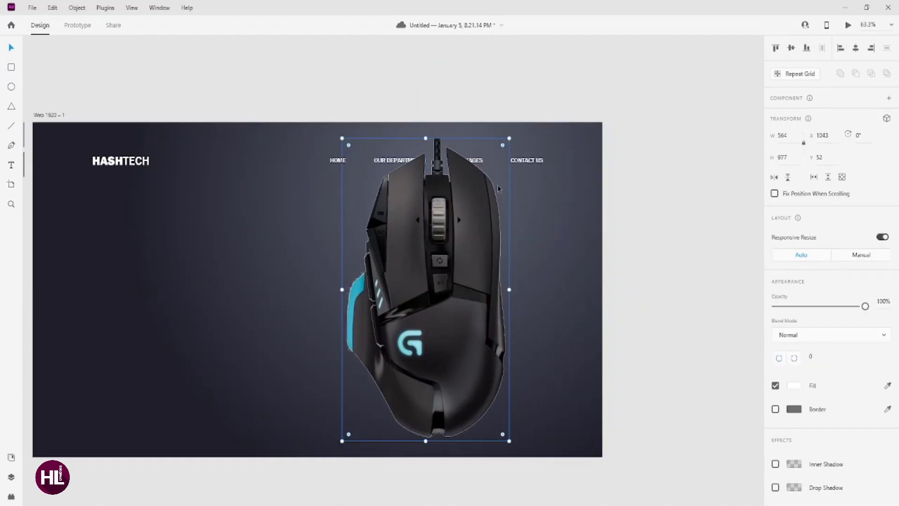
Scale the mouse photo to 413 × 715 and position it at X 1307, Y 250 on the right.
{"action": "left_click_drag", "start_coordinate": [476, 183], "coordinate": [442, 253]}
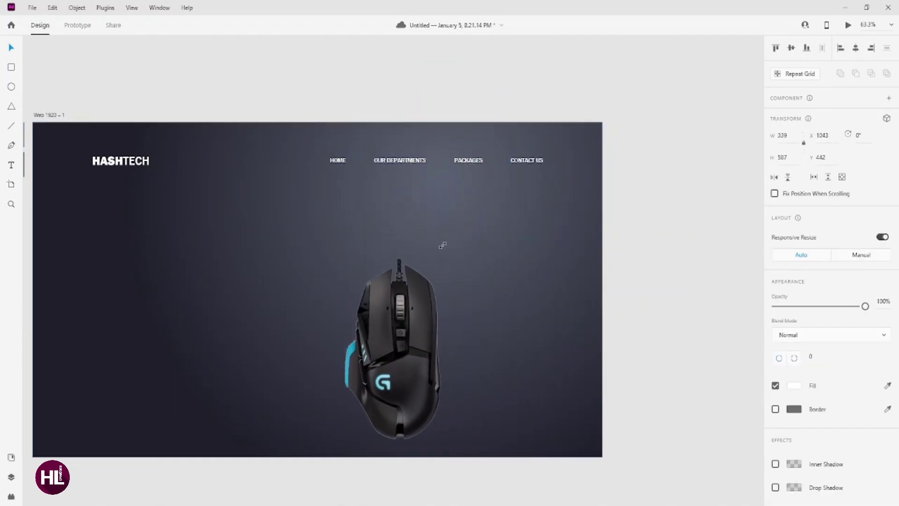
{"action": "mouse_move", "coordinate": [391, 345]}
{"action": "left_mouse_down"}
{"action": "mouse_move", "coordinate": [418, 295]}
{"action": "mouse_move", "coordinate": [460, 275]}
{"action": "left_mouse_up"}
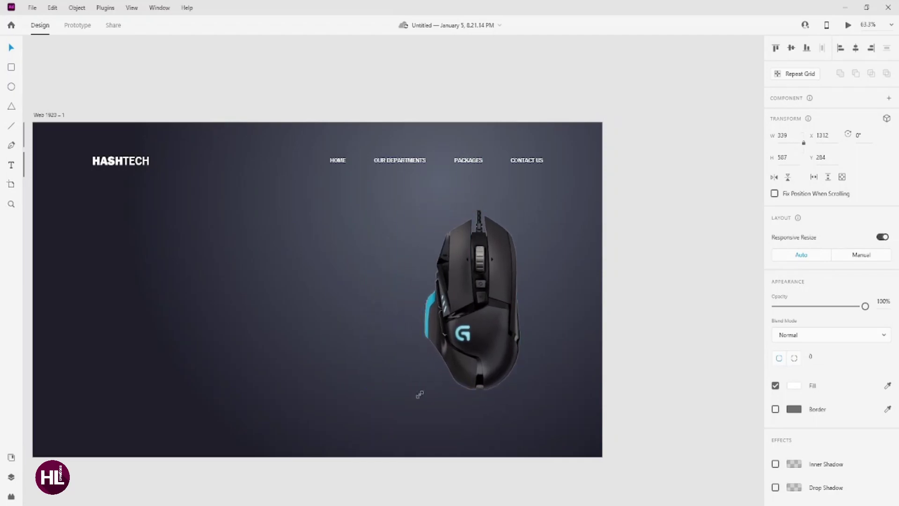
{"action": "left_click_drag", "start_coordinate": [423, 390], "coordinate": [382, 430]}
{"action": "left_click_drag", "start_coordinate": [444, 379], "coordinate": [467, 339]}
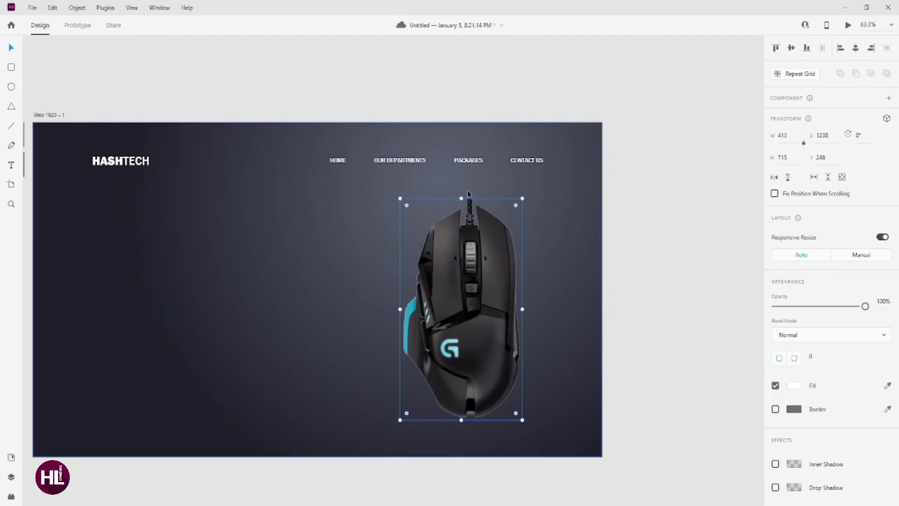
{"action": "key", "text": "Down"}
{"action": "key", "text": "Down"}
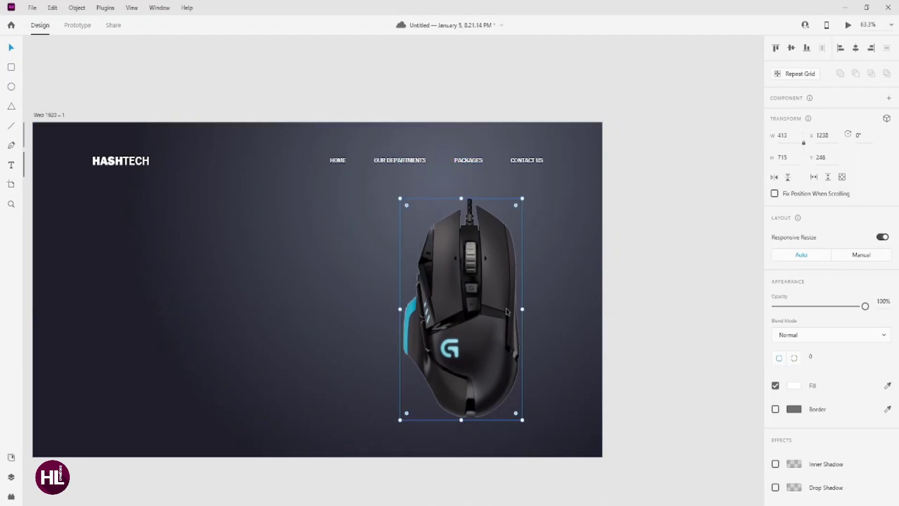
{"action": "key", "text": "Down"}
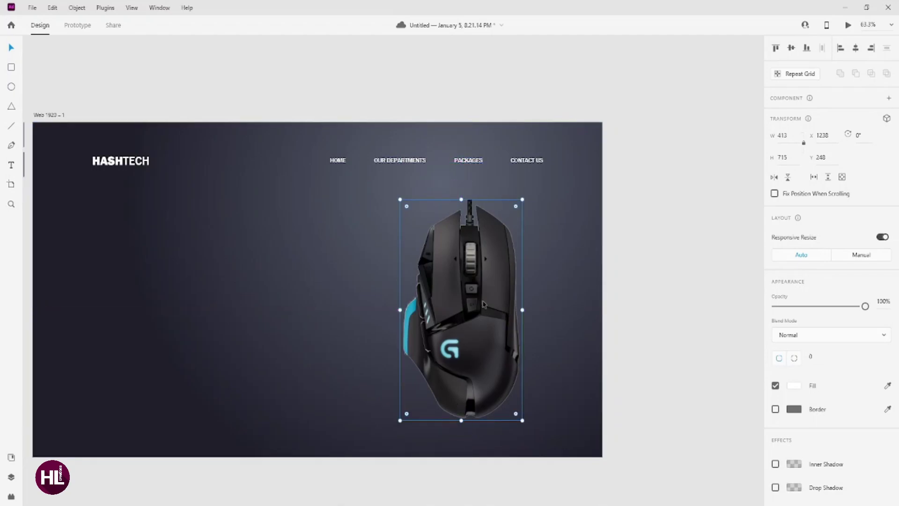
{"action": "key", "text": "Down"}
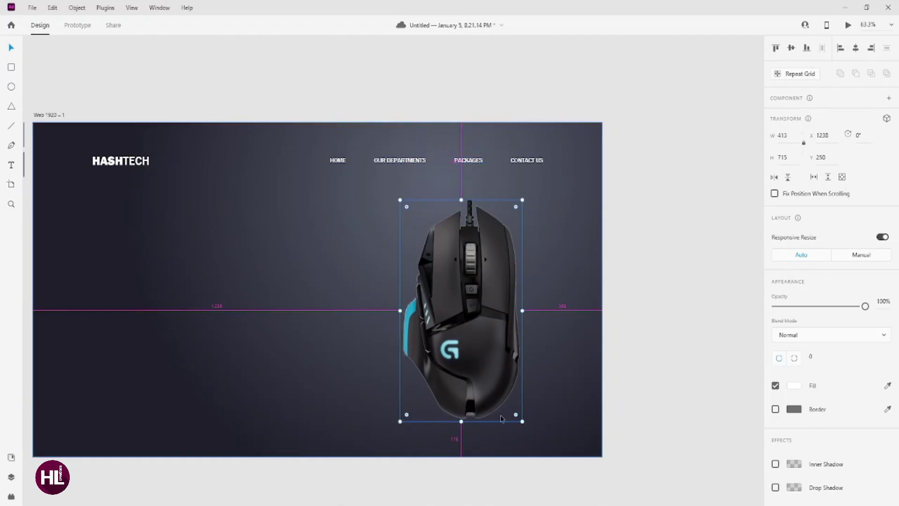
{"action": "left_click", "coordinate": [668, 279]}
{"action": "left_click_drag", "start_coordinate": [458, 313], "coordinate": [519, 307]}
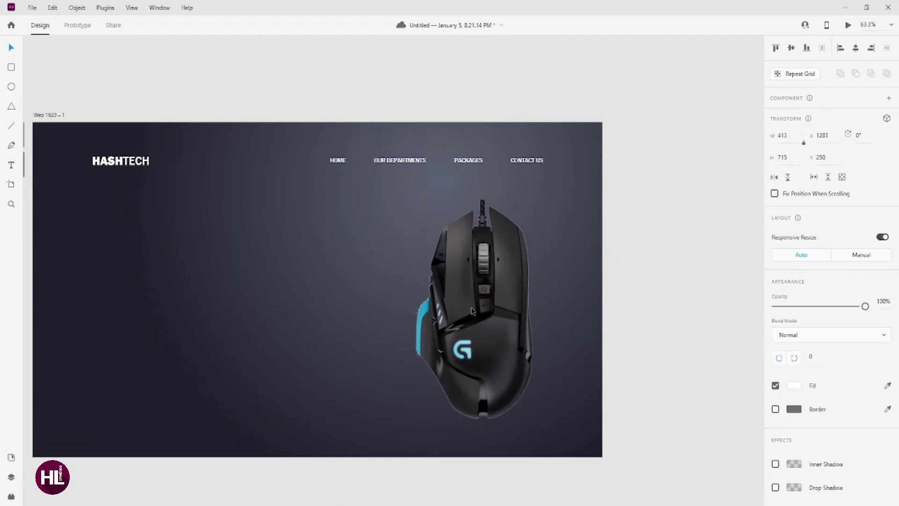
{"action": "scroll", "coordinate": [734, 423], "scroll_direction": "down", "scroll_amount": 1}
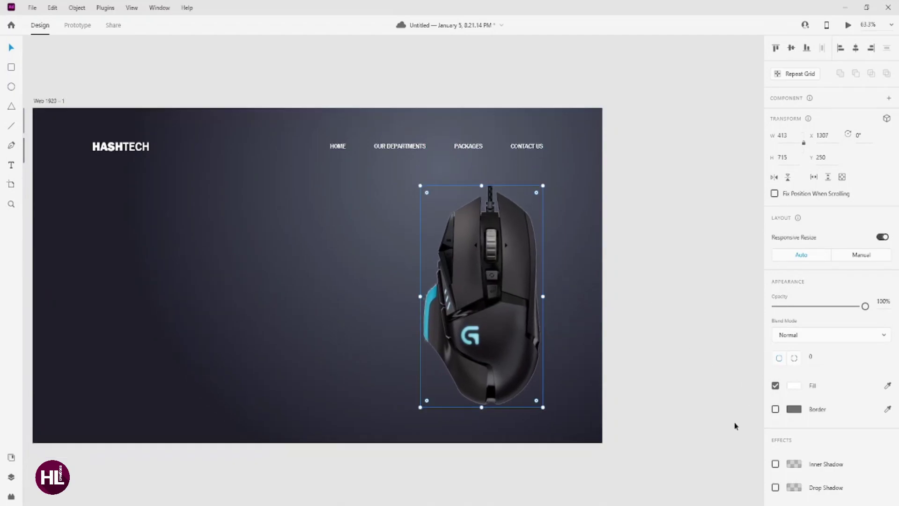
Enable a drop shadow on the mouse image with offsets X 0 and Y 25.
{"action": "left_click", "coordinate": [775, 488]}
{"action": "left_click", "coordinate": [792, 487]}
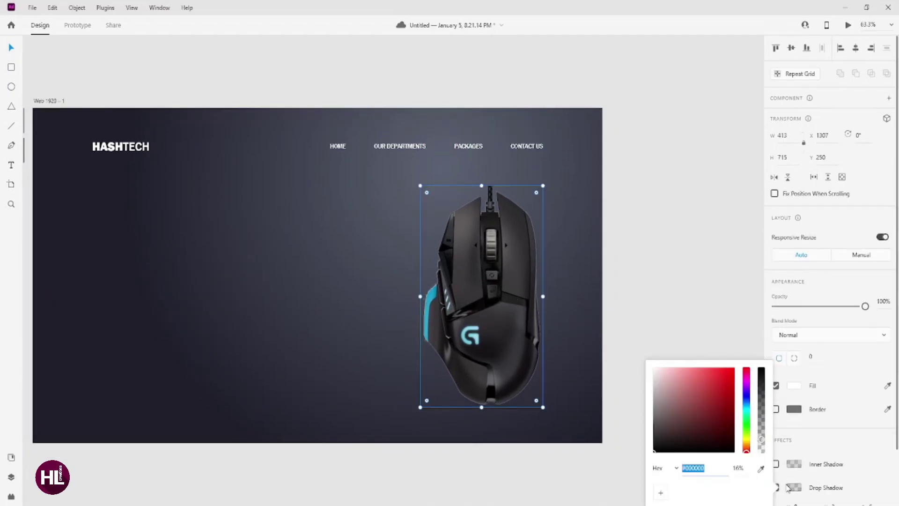
{"action": "left_click", "coordinate": [665, 443]}
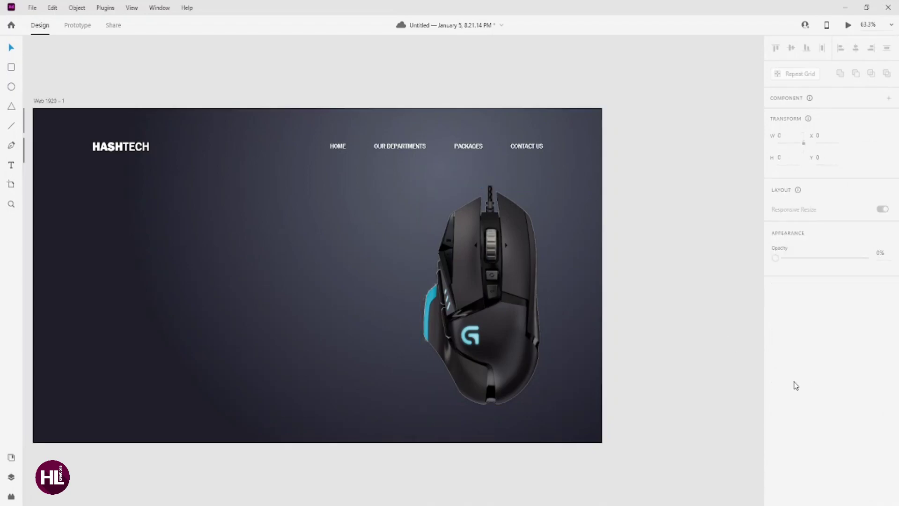
{"action": "scroll", "coordinate": [812, 440], "scroll_direction": "down", "scroll_amount": 2}
{"action": "left_click", "coordinate": [810, 439]}
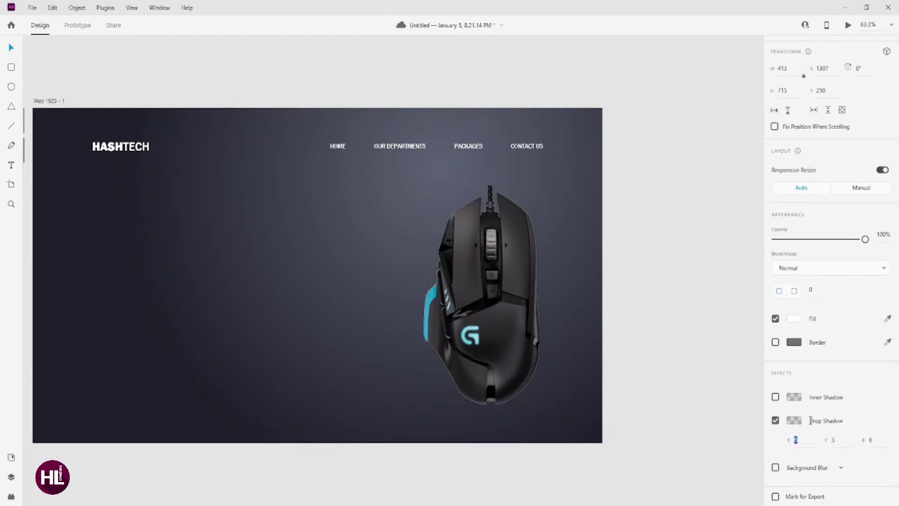
{"action": "type", "text": "15"}
{"action": "key", "text": "Return"}
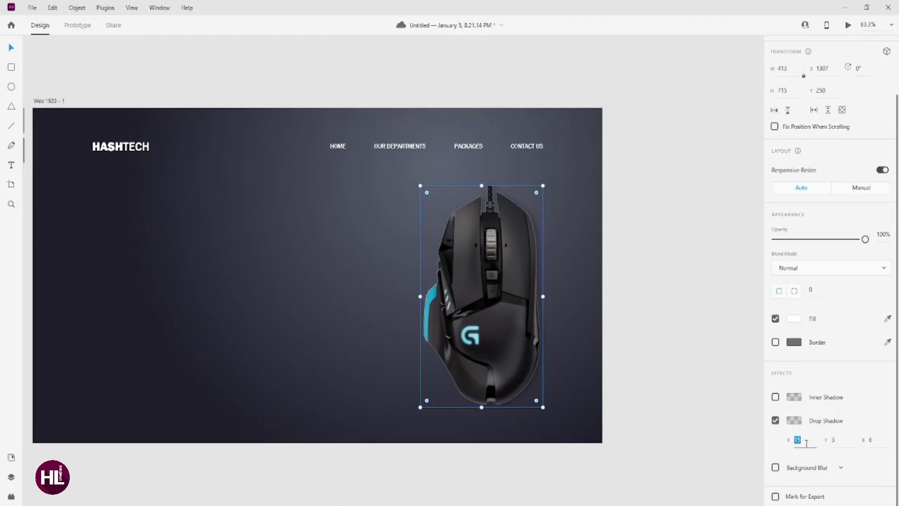
{"action": "type", "text": "0"}
{"action": "left_click", "coordinate": [842, 440]}
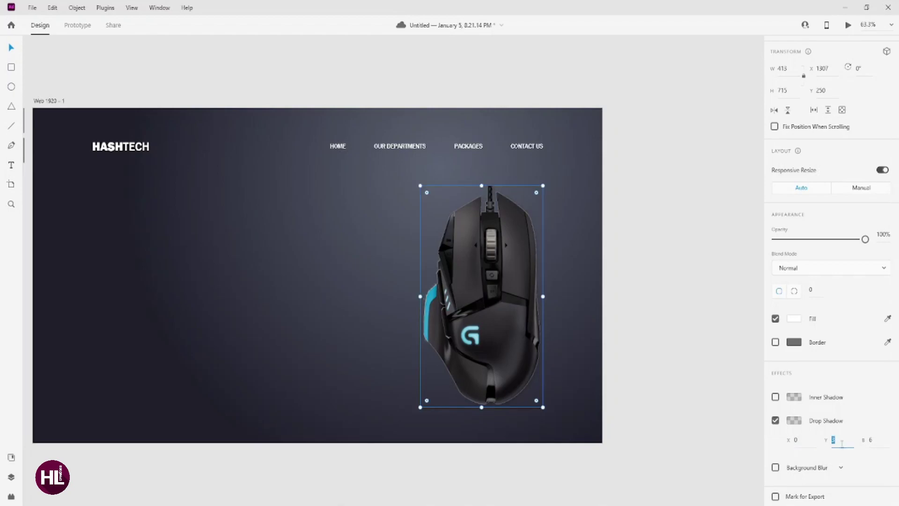
{"action": "type", "text": "7"}
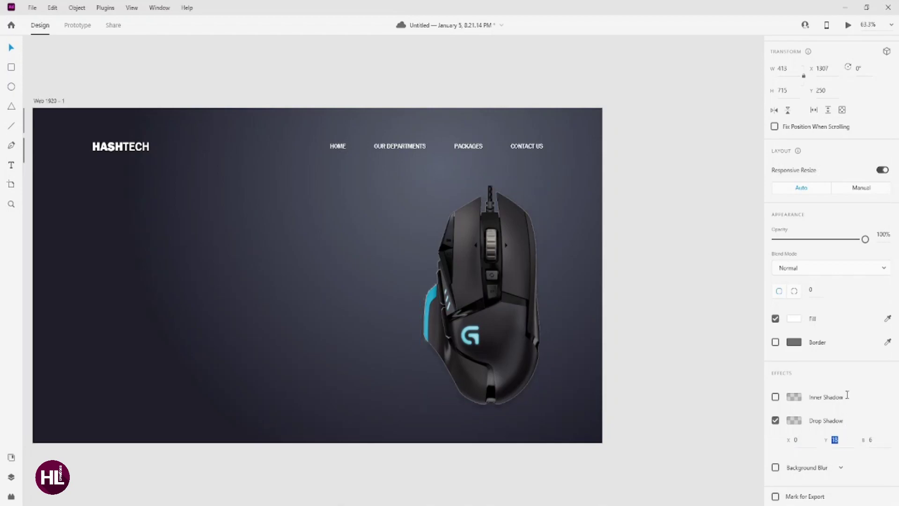
{"action": "key", "text": "Return"}
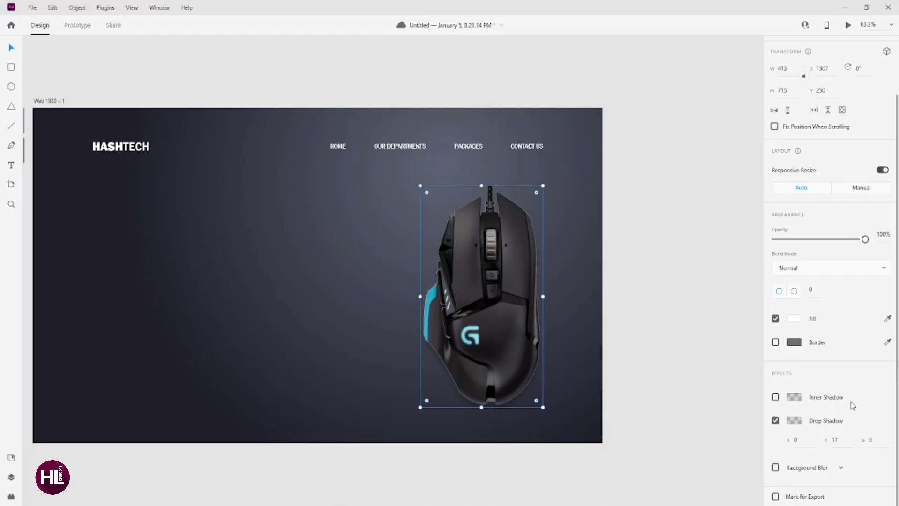
{"action": "type", "text": "45"}
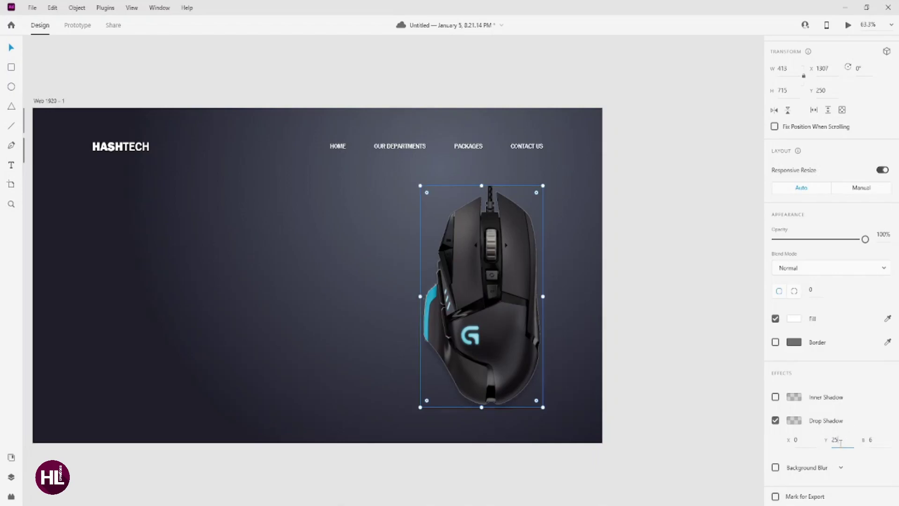
{"action": "left_click", "coordinate": [882, 441]}
{"action": "left_click_drag", "start_coordinate": [878, 437], "coordinate": [880, 380]}
{"action": "type", "text": "27"}
{"action": "key", "text": "Return"}
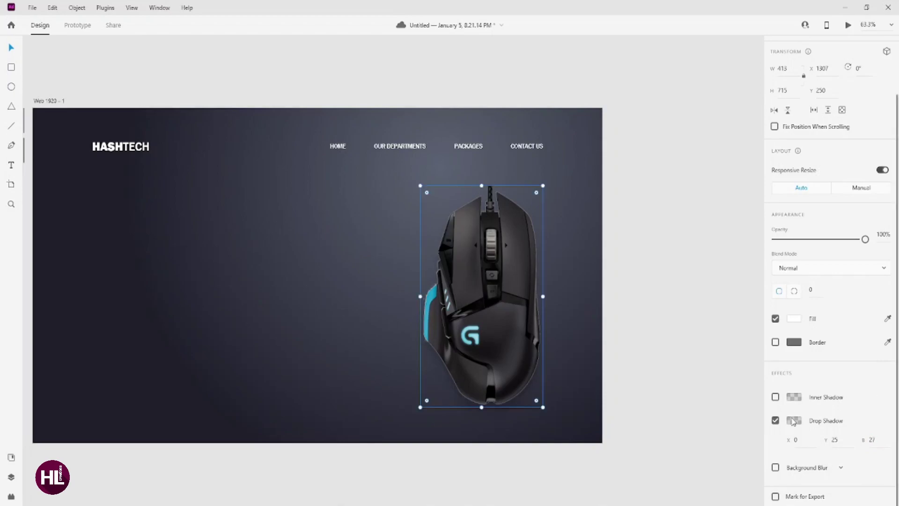
Set the shadow blur to 50 and raise the black shadow's opacity to about 66%.
{"action": "left_click", "coordinate": [794, 421]}
{"action": "left_click_drag", "start_coordinate": [762, 430], "coordinate": [764, 402]}
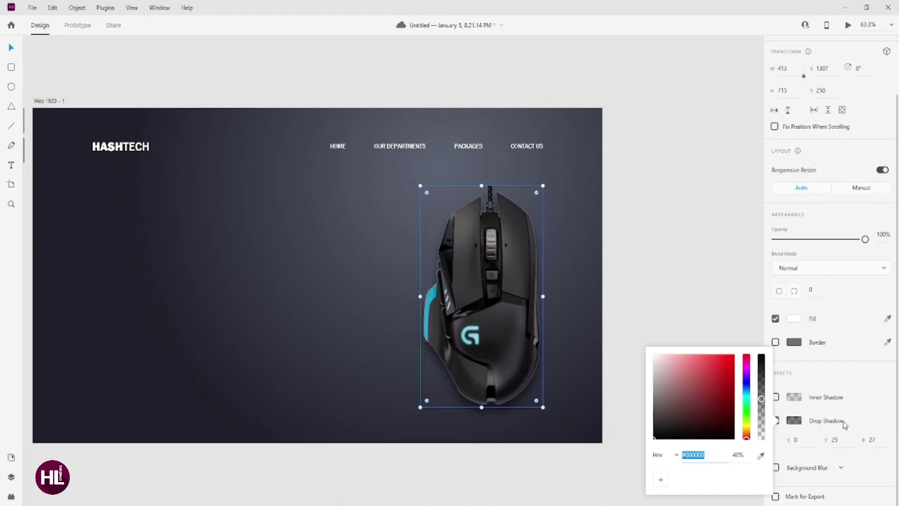
{"action": "left_click", "coordinate": [872, 440]}
{"action": "type", "text": "44"}
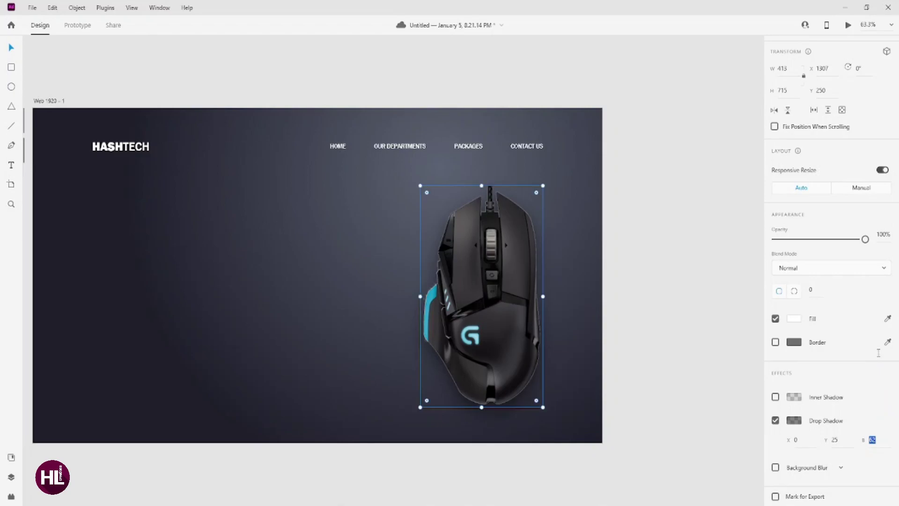
{"action": "type", "text": "52"}
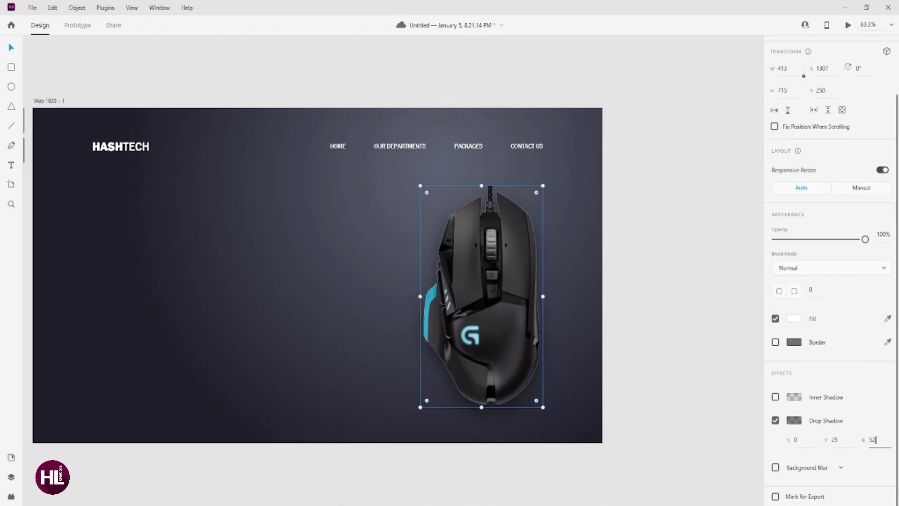
{"action": "key", "text": "Return"}
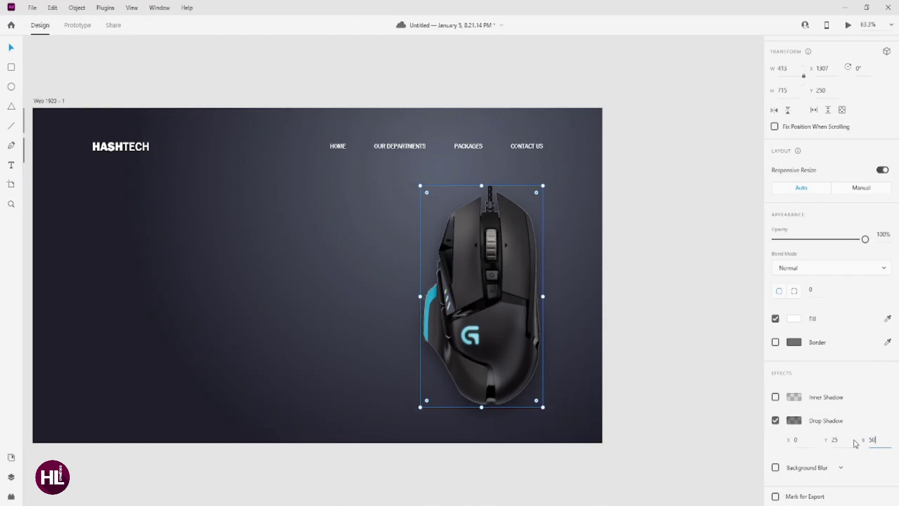
{"action": "left_click", "coordinate": [801, 420]}
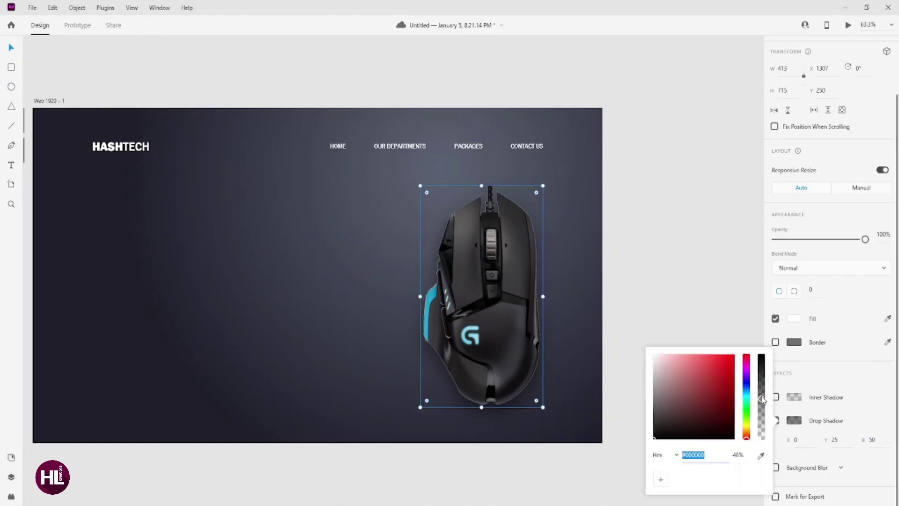
{"action": "left_click_drag", "start_coordinate": [761, 399], "coordinate": [763, 382]}
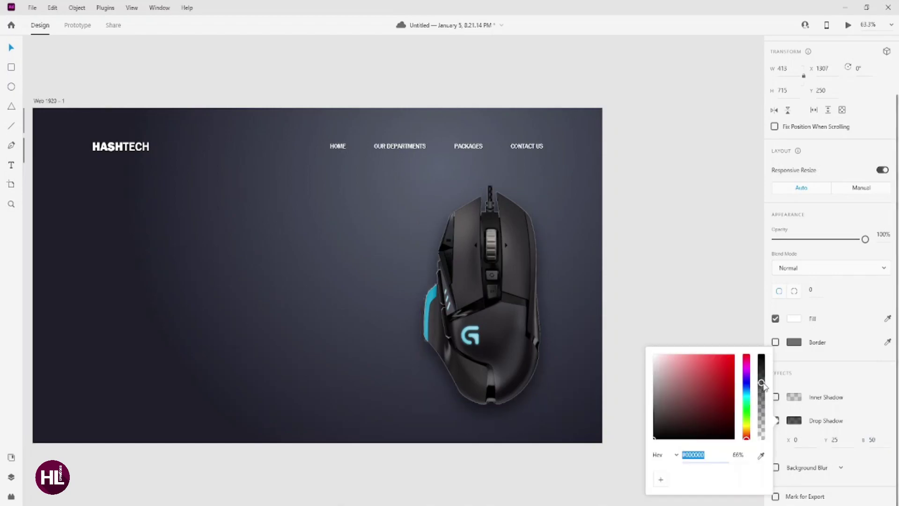
{"action": "left_click", "coordinate": [683, 276]}
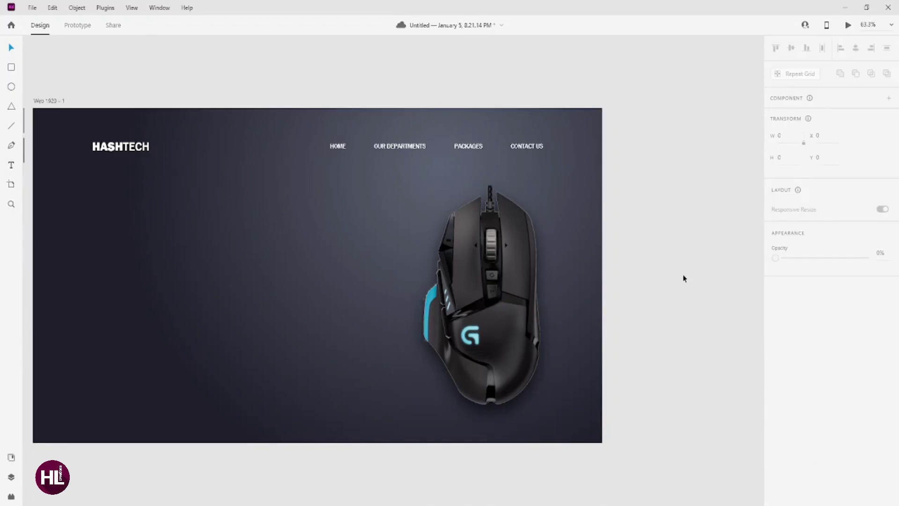
{"action": "scroll", "coordinate": [411, 249], "scroll_direction": "up", "scroll_amount": 3}
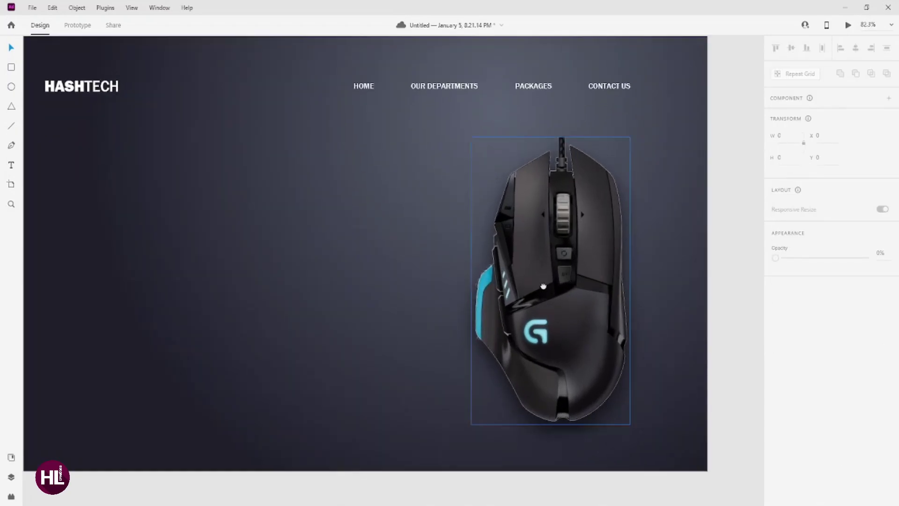
{"action": "scroll", "coordinate": [543, 286], "scroll_direction": "down", "scroll_amount": 1}
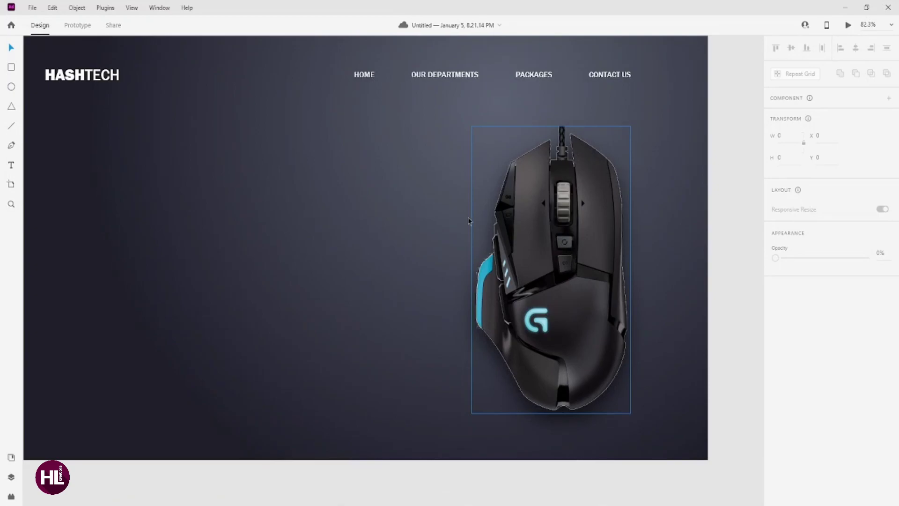
{"action": "left_click_drag", "start_coordinate": [303, 276], "coordinate": [362, 301]}
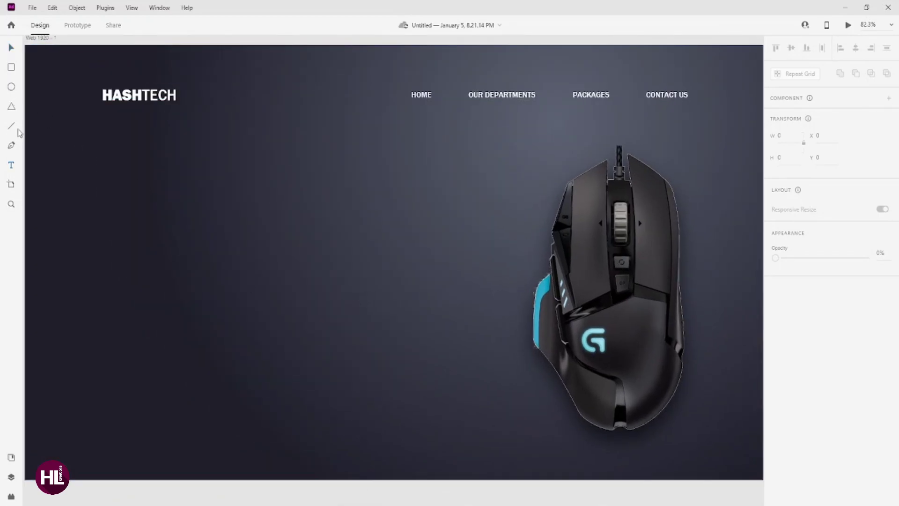
Type the headline 'congratulations / your weapon has been updated' and make it uppercase.
{"action": "left_click", "coordinate": [140, 190]}
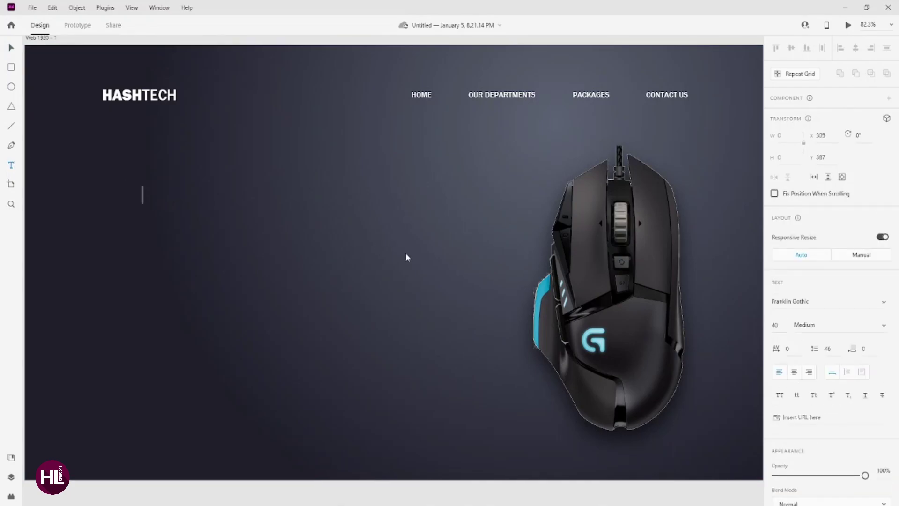
{"action": "type", "text": "congratulations "}
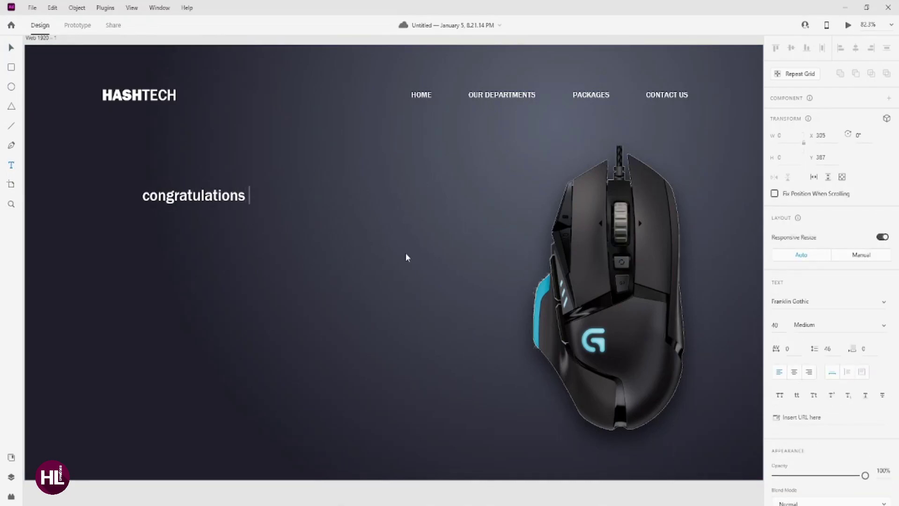
{"action": "type", "text": "y"}
{"action": "key", "text": "BackSpace"}
{"action": "key", "text": "BackSpace"}
{"action": "key", "text": "Return"}
{"action": "type", "text": "your weapo"}
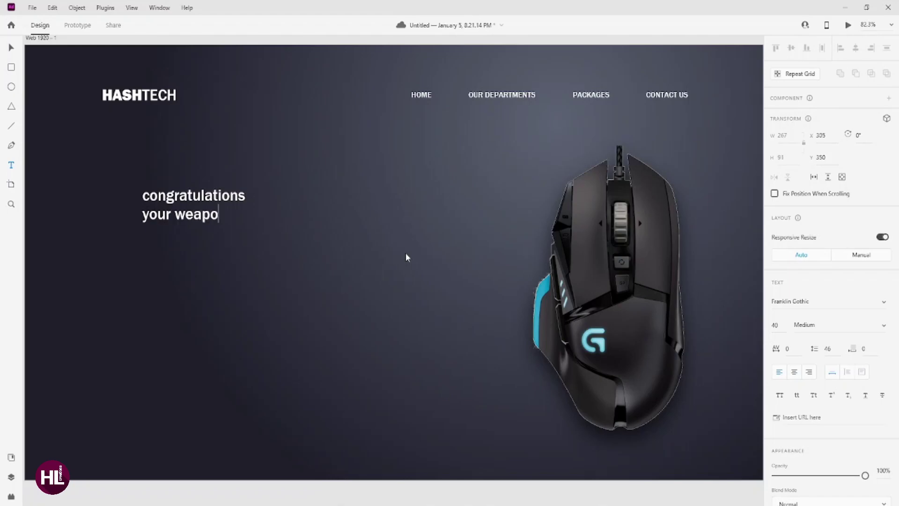
{"action": "type", "text": "n has been updated"}
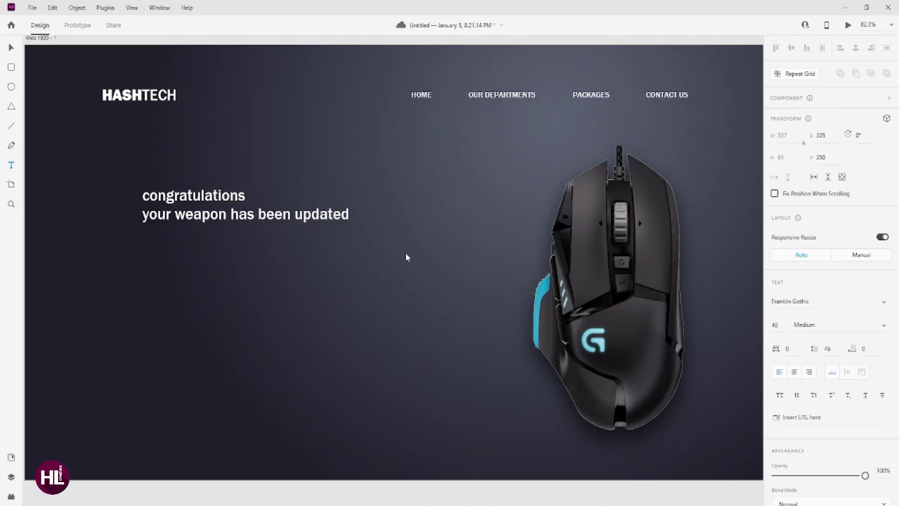
{"action": "key", "text": "ctrl+a"}
{"action": "left_click", "coordinate": [780, 395]}
{"action": "left_click", "coordinate": [11, 47]}
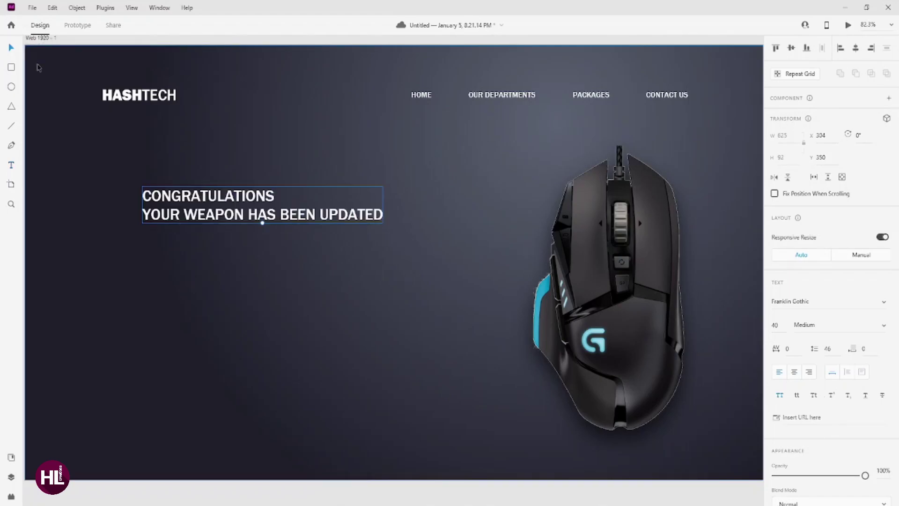
Split the headline into three lines and switch it to Title Case.
{"action": "double_click", "coordinate": [212, 221]}
{"action": "left_click", "coordinate": [249, 215]}
{"action": "key", "text": "BackSpace"}
{"action": "key", "text": "Return"}
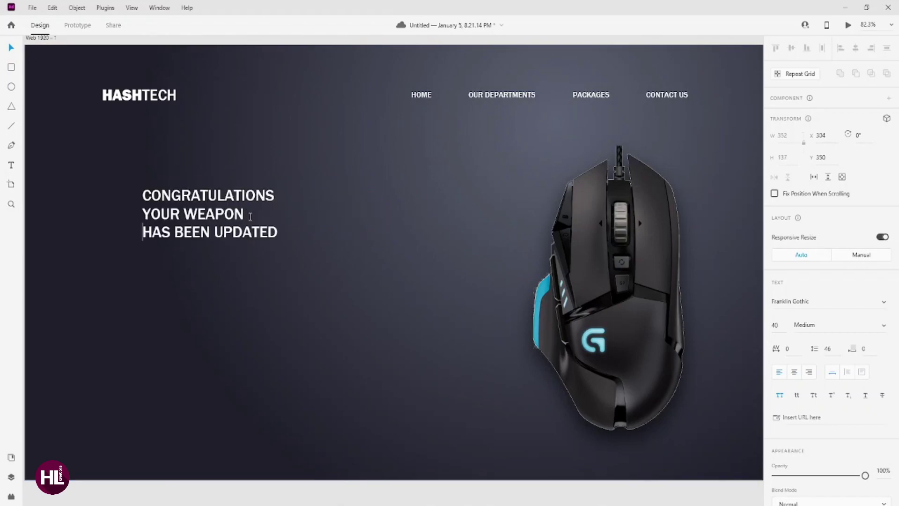
{"action": "key", "text": "ctrl+a"}
{"action": "left_click", "coordinate": [814, 396]}
{"action": "left_click", "coordinate": [11, 48]}
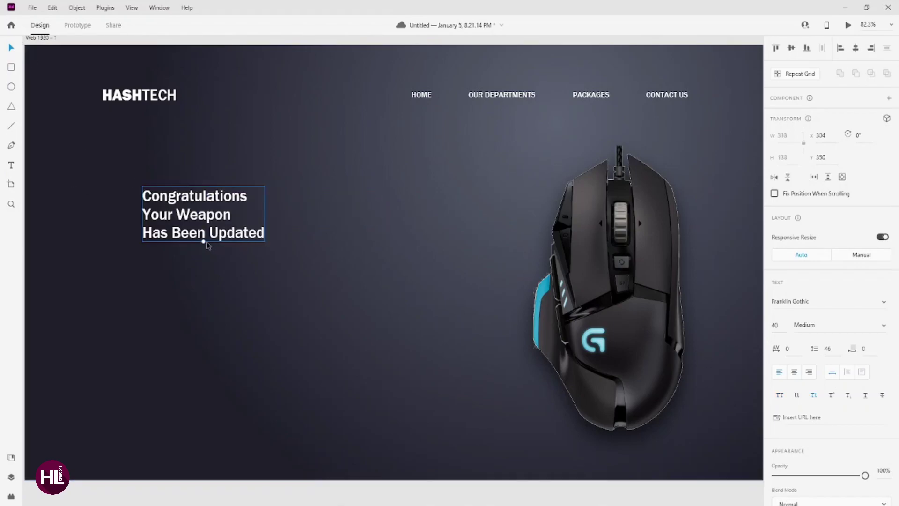
Scale the headline to size 86 in Medium weight, after briefly trying Heavy.
{"action": "mouse_move", "coordinate": [202, 236]}
{"action": "left_mouse_down"}
{"action": "mouse_move", "coordinate": [200, 305]}
{"action": "mouse_move", "coordinate": [228, 290]}
{"action": "left_mouse_up"}
{"action": "left_click", "coordinate": [883, 326]}
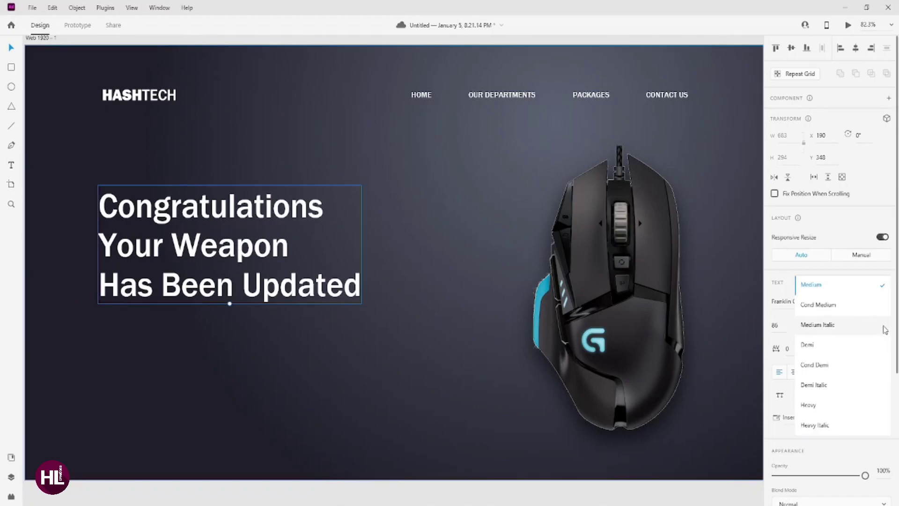
{"action": "left_click", "coordinate": [834, 405]}
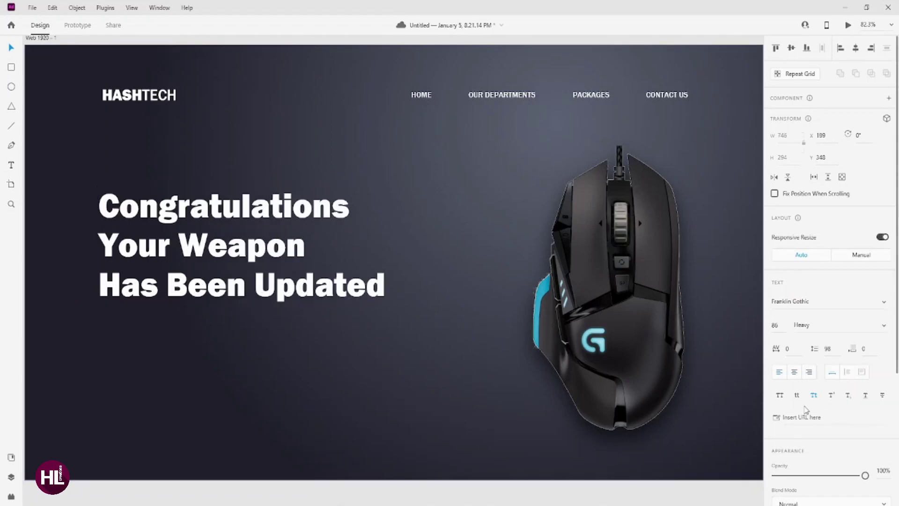
{"action": "left_click", "coordinate": [802, 325]}
{"action": "type", "text": "Medium"}
{"action": "key", "text": "Return"}
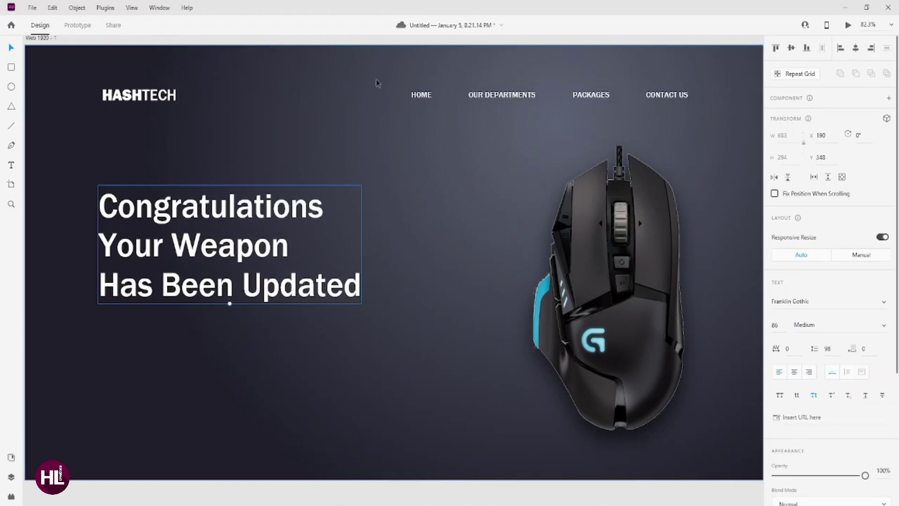
Align the headline's left edge with the HASHTECH logo.
{"action": "left_click_drag", "start_coordinate": [269, 113], "coordinate": [311, 123]}
{"action": "left_click_drag", "start_coordinate": [161, 218], "coordinate": [168, 205]}
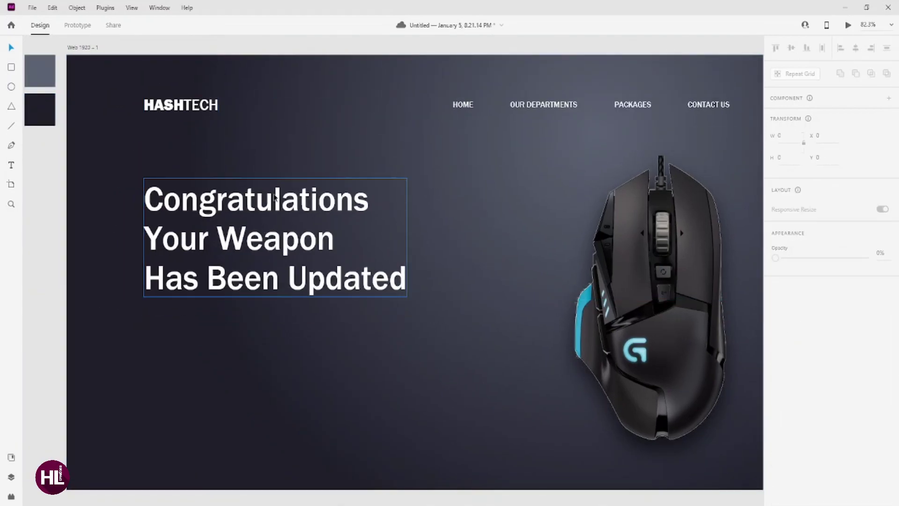
{"action": "left_click_drag", "start_coordinate": [262, 240], "coordinate": [258, 240]}
{"action": "key", "text": "Escape"}
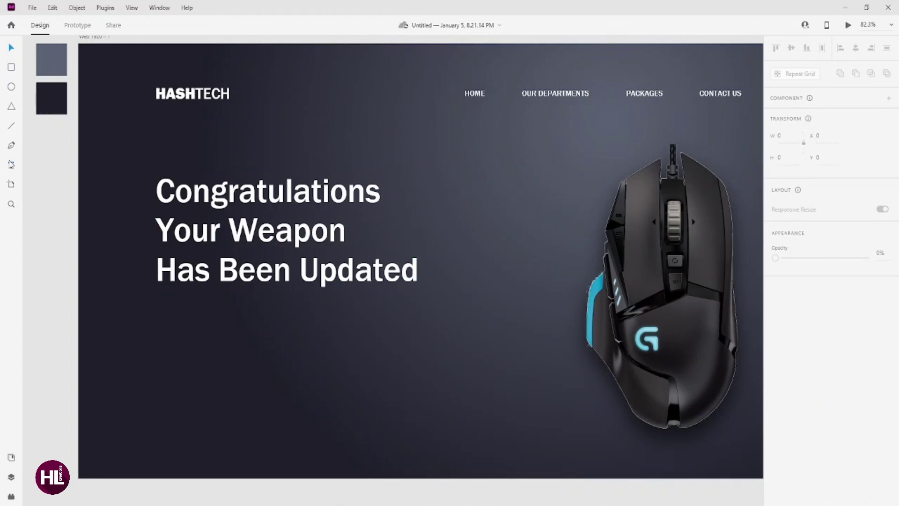
{"action": "key", "text": "t"}
{"action": "left_click", "coordinate": [156, 315]}
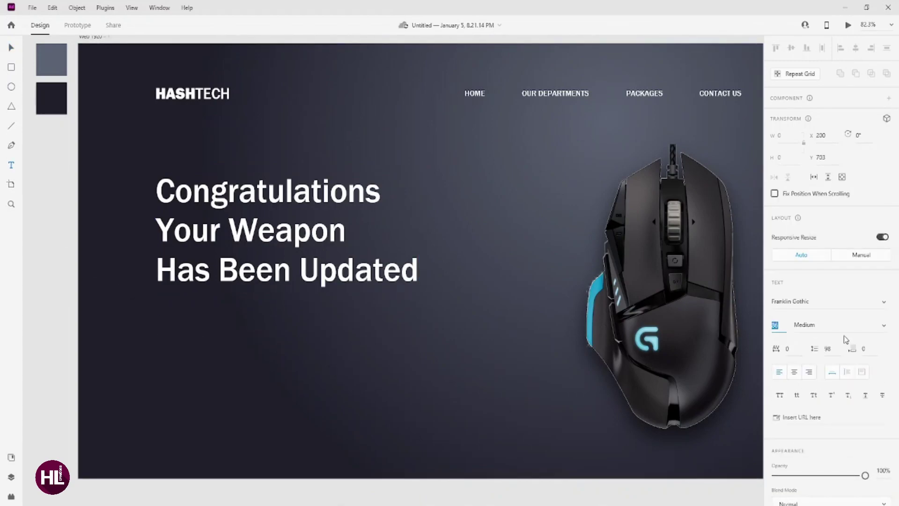
Type the 20-pt paragraph about latest computer weapons at cheap prices in Title Case.
{"action": "key", "text": "Return"}
{"action": "type", "text": "Get the"}
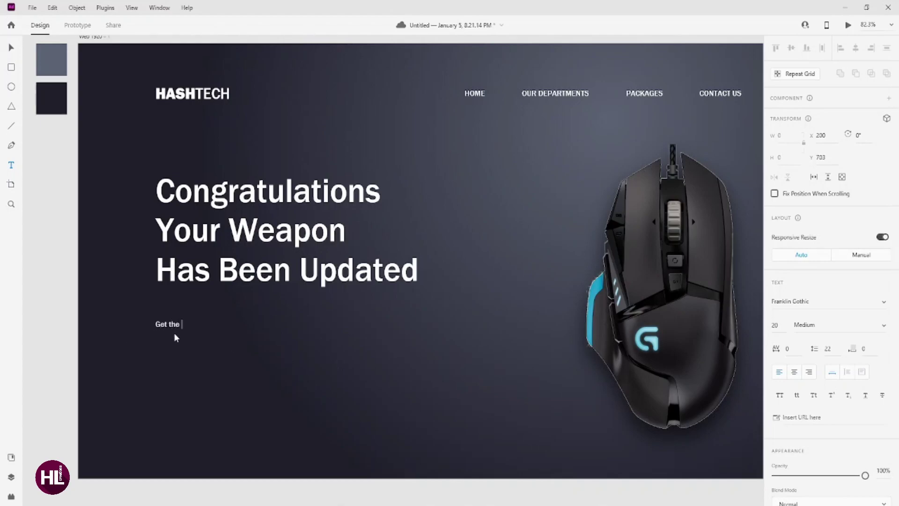
{"action": "type", "text": "latest weapons for"}
{"action": "type", "text": " your computer"}
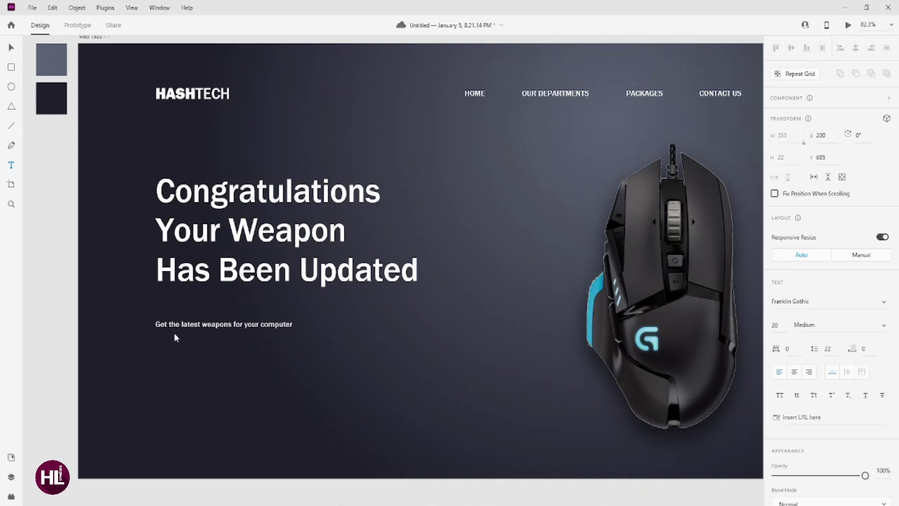
{"action": "type", "text": " and feel the sen"}
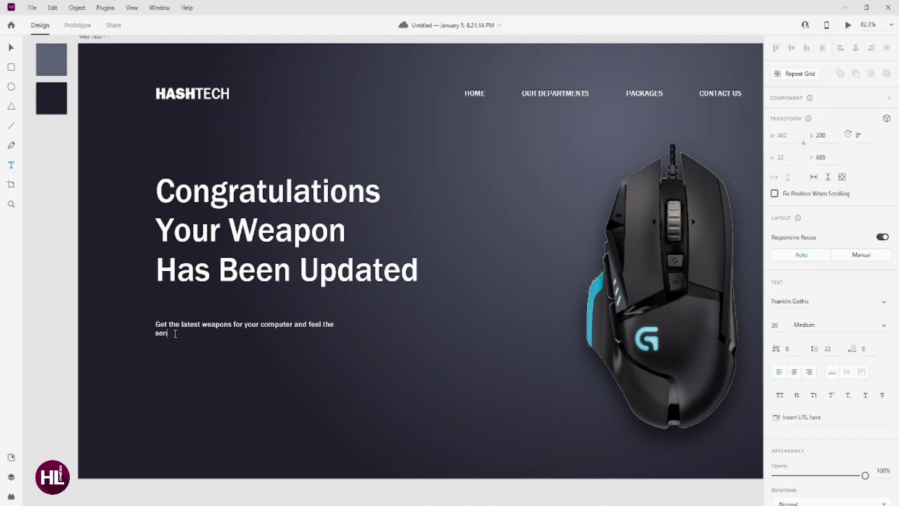
{"action": "type", "text": "sation of getting cheap prices"}
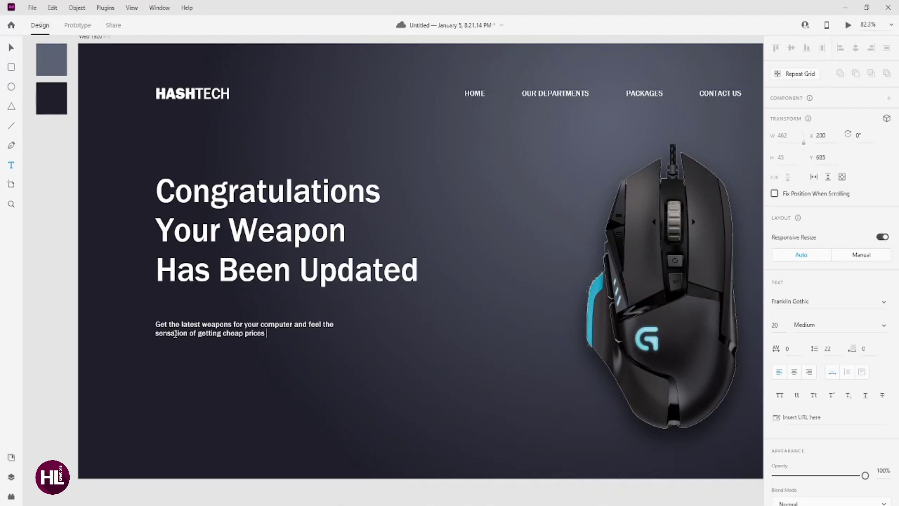
{"action": "type", "text": " for your computer e"}
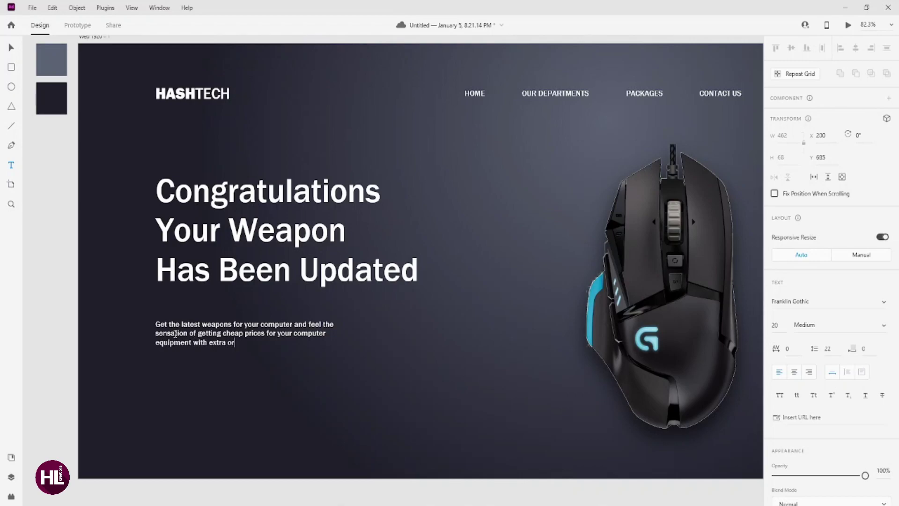
{"action": "type", "text": "quipment with extra ordinary quality"}
{"action": "key", "text": "ctrl+a"}
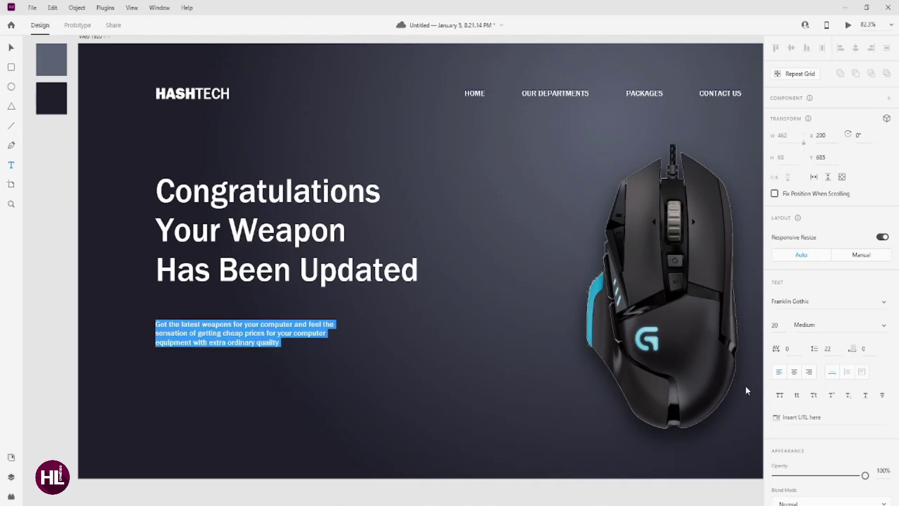
{"action": "left_click", "coordinate": [815, 395]}
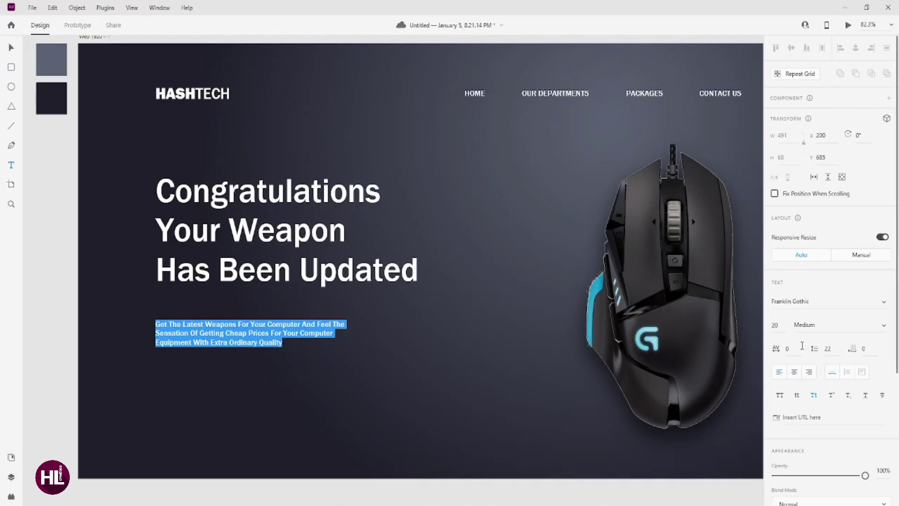
Set the paragraph's line spacing to 30.
{"action": "left_click", "coordinate": [828, 348]}
{"action": "type", "text": "41"}
{"action": "key", "text": "Down"}
{"action": "key", "text": "Down"}
{"action": "key", "text": "Down"}
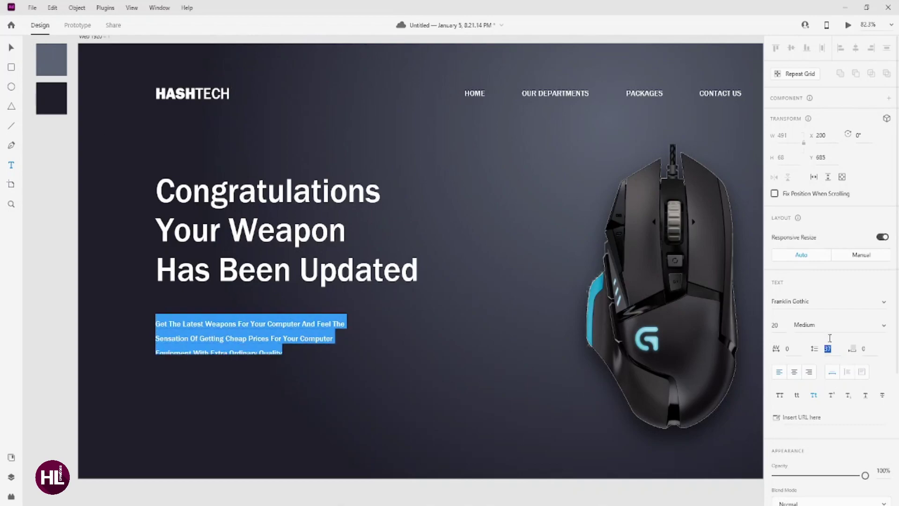
{"action": "key", "text": "Down"}
{"action": "key", "text": "Down"}
{"action": "key", "text": "Down"}
{"action": "key", "text": "Down"}
{"action": "key", "text": "Down"}
{"action": "key", "text": "Down"}
{"action": "key", "text": "Down"}
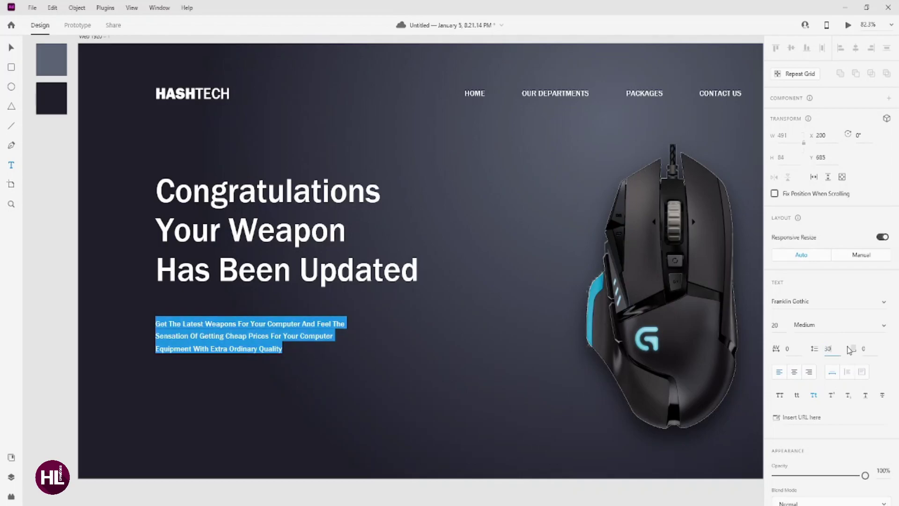
{"action": "key", "text": "Down"}
{"action": "key", "text": "Escape"}
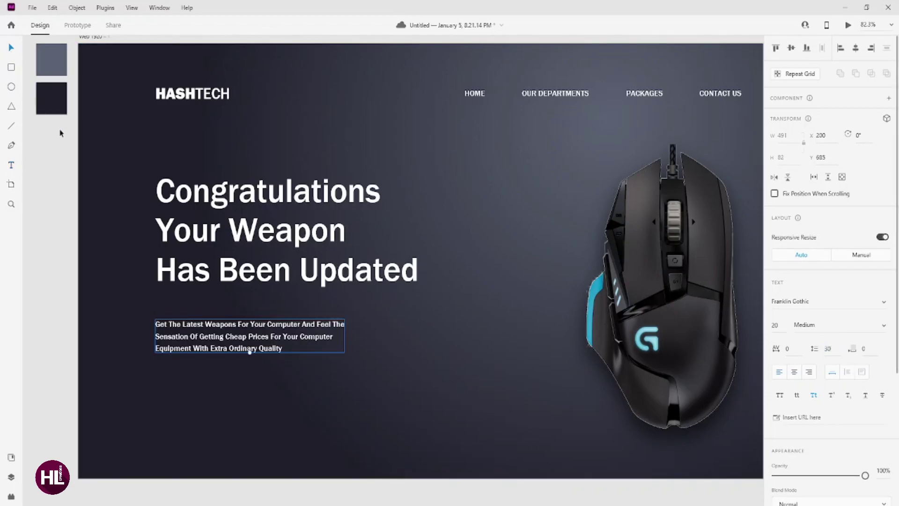
{"action": "key", "text": "Escape"}
Check that the paragraph, headline and HASHTECH logo share a left edge at X 200.
{"action": "scroll", "coordinate": [153, 323], "scroll_direction": "up", "scroll_amount": 5}
{"action": "scroll", "coordinate": [153, 323], "scroll_direction": "up", "scroll_amount": 1}
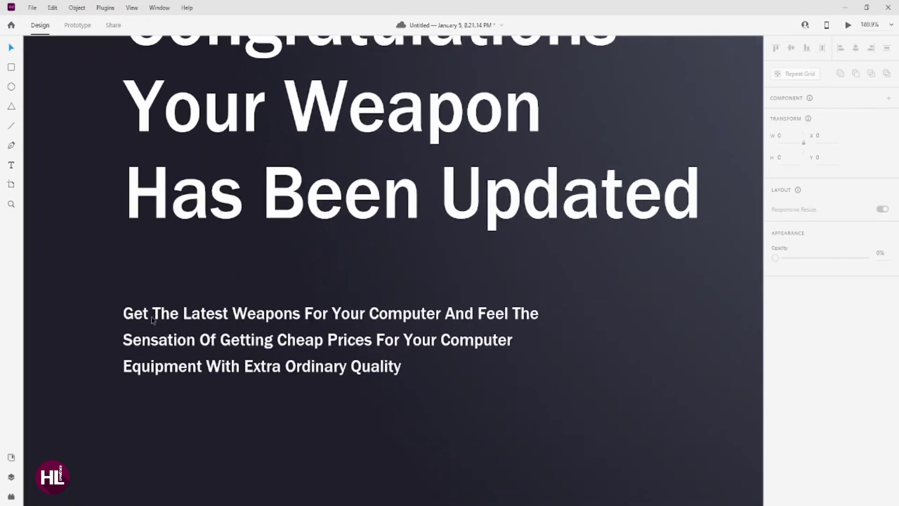
{"action": "left_click", "coordinate": [156, 315]}
{"action": "left_click", "coordinate": [136, 211], "text": "shift"}
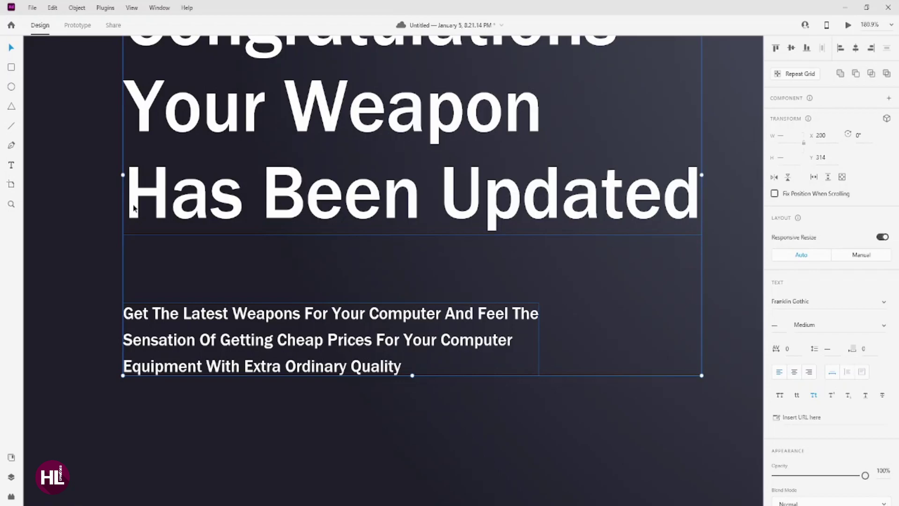
{"action": "scroll", "coordinate": [133, 209], "scroll_direction": "down", "scroll_amount": 3}
{"action": "scroll", "coordinate": [133, 208], "scroll_direction": "down", "scroll_amount": 3}
{"action": "scroll", "coordinate": [174, 146], "scroll_direction": "up", "scroll_amount": 2}
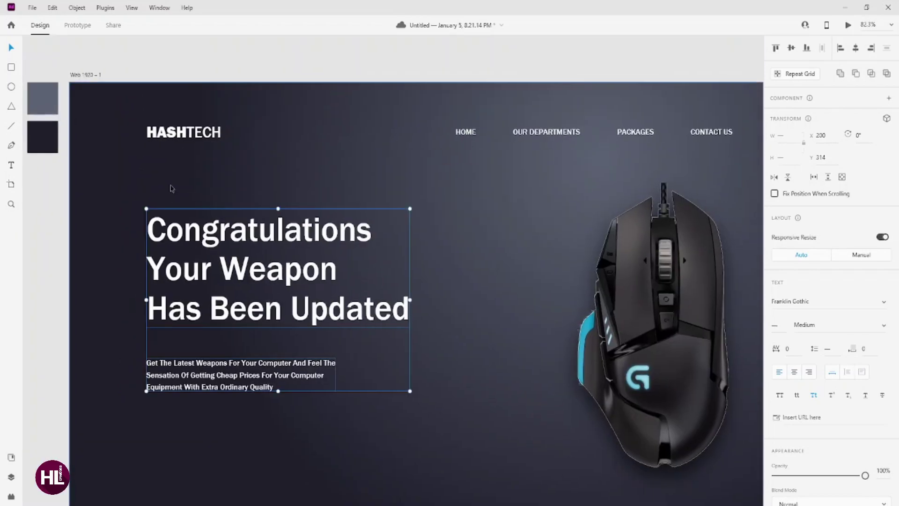
{"action": "left_click", "coordinate": [174, 139], "text": "shift"}
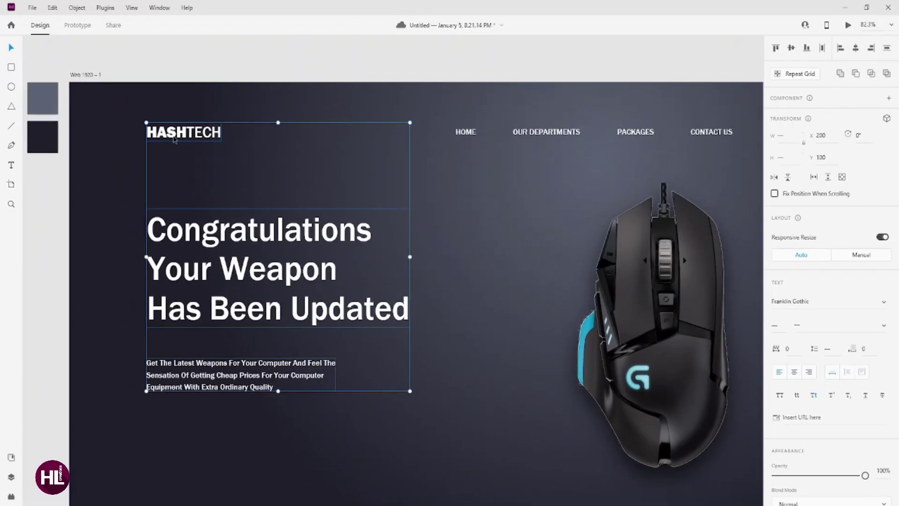
{"action": "key", "text": "alt"}
{"action": "left_click", "coordinate": [197, 395]}
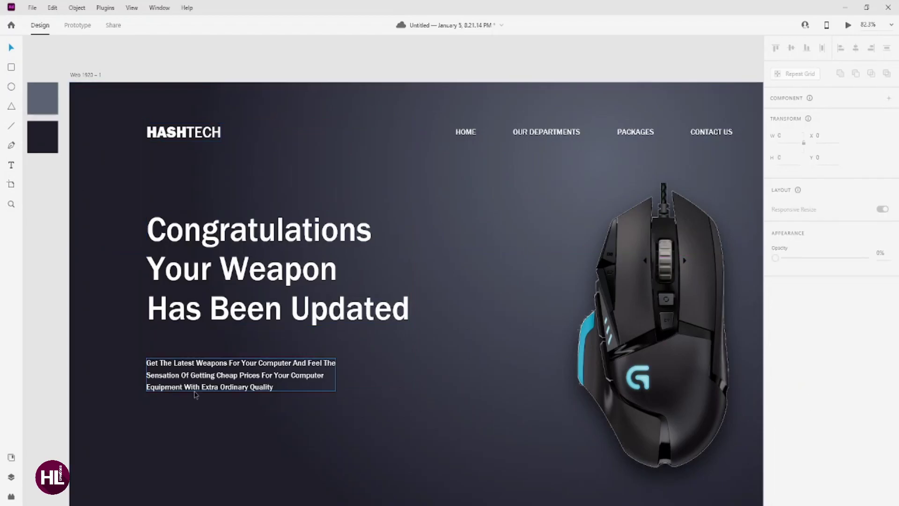
Nudge the paragraph up closer beneath the headline, then clear the selection.
{"action": "scroll", "coordinate": [201, 356], "scroll_direction": "down", "scroll_amount": 1}
{"action": "left_click_drag", "start_coordinate": [217, 346], "coordinate": [217, 338]}
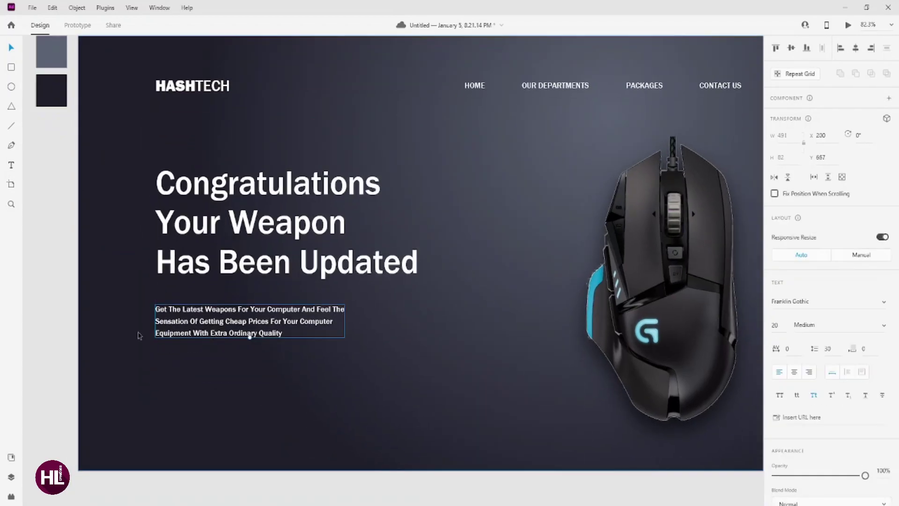
{"action": "scroll", "coordinate": [142, 313], "scroll_direction": "left", "scroll_amount": 3}
{"action": "left_click", "coordinate": [143, 313]}
{"action": "scroll", "coordinate": [225, 234], "scroll_direction": "down", "scroll_amount": 3}
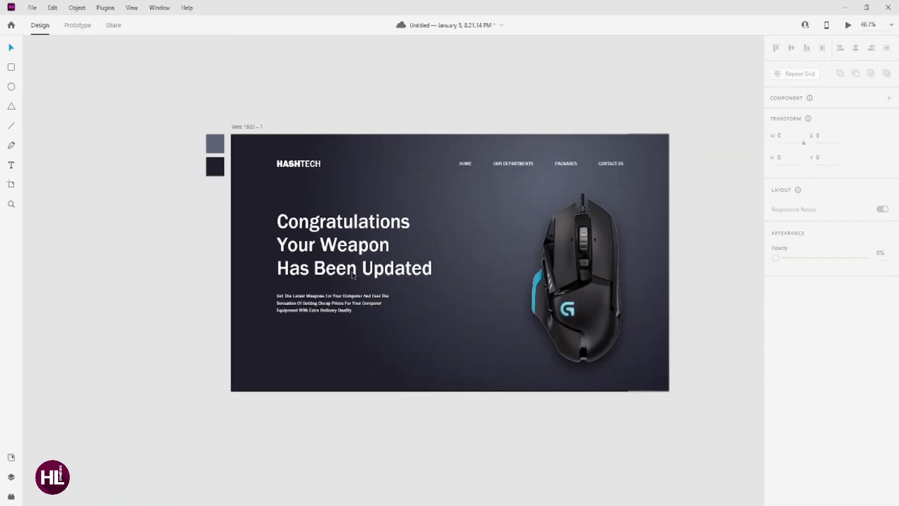
{"action": "scroll", "coordinate": [224, 235], "scroll_direction": "down", "scroll_amount": 2}
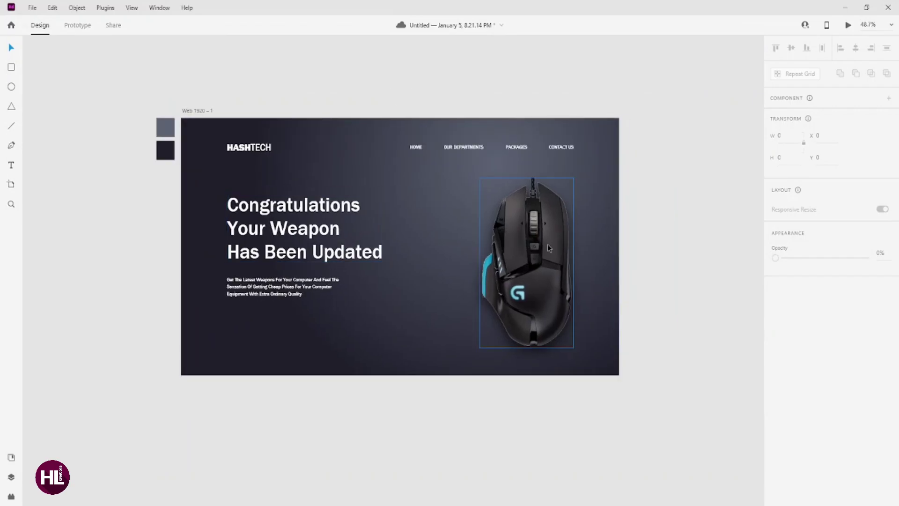
{"action": "left_click", "coordinate": [547, 243]}
{"action": "left_click", "coordinate": [656, 200]}
{"action": "left_click_drag", "start_coordinate": [390, 244], "coordinate": [407, 236]}
{"action": "left_click", "coordinate": [407, 236]}
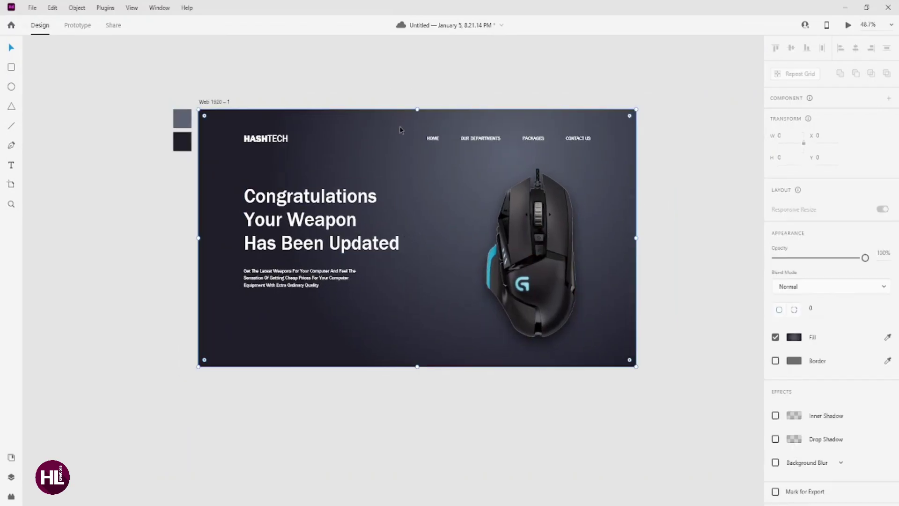
{"action": "scroll", "coordinate": [306, 292], "scroll_direction": "up", "scroll_amount": 5}
{"action": "left_click", "coordinate": [25, 90]}
Draw a rectangle below the paragraph with fill 8080FF and corner radius 10.
{"action": "key", "text": "r"}
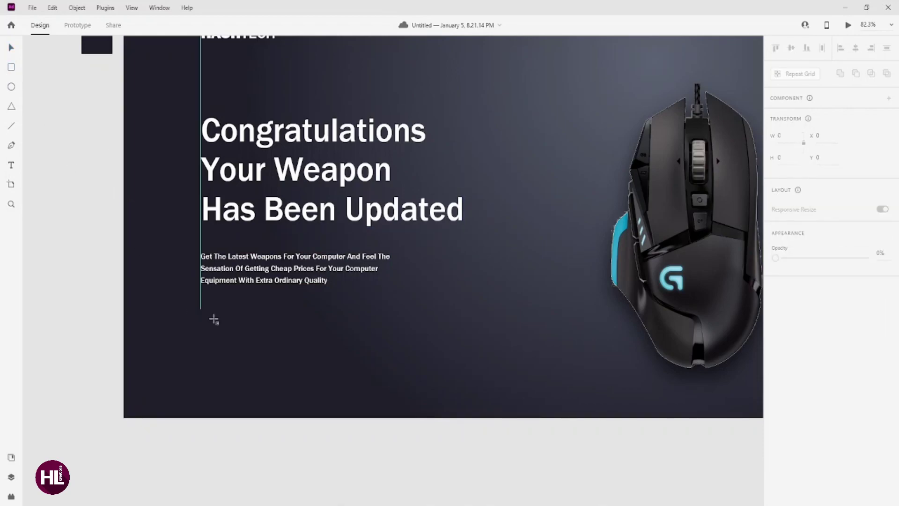
{"action": "left_click_drag", "start_coordinate": [200, 309], "coordinate": [281, 340]}
{"action": "left_click", "coordinate": [794, 385]}
{"action": "type", "text": "8080FF"}
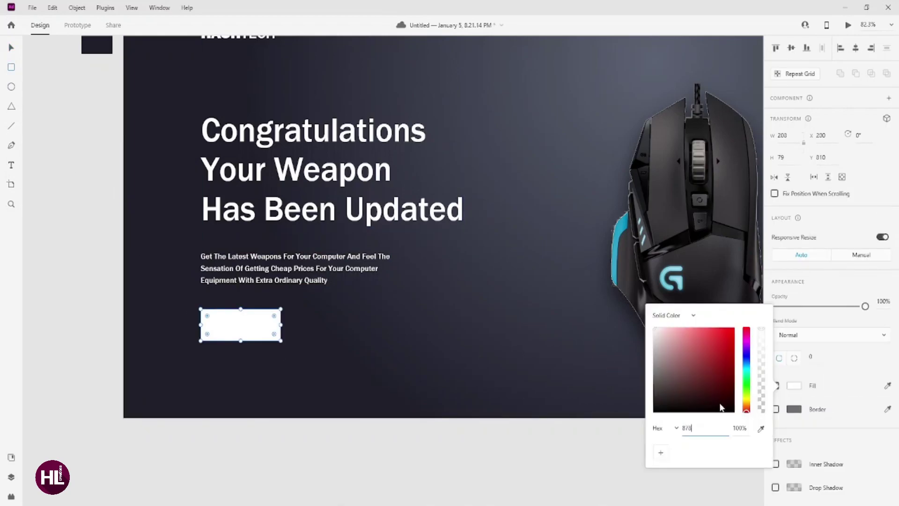
{"action": "key", "text": "Return"}
{"action": "key", "text": "Escape"}
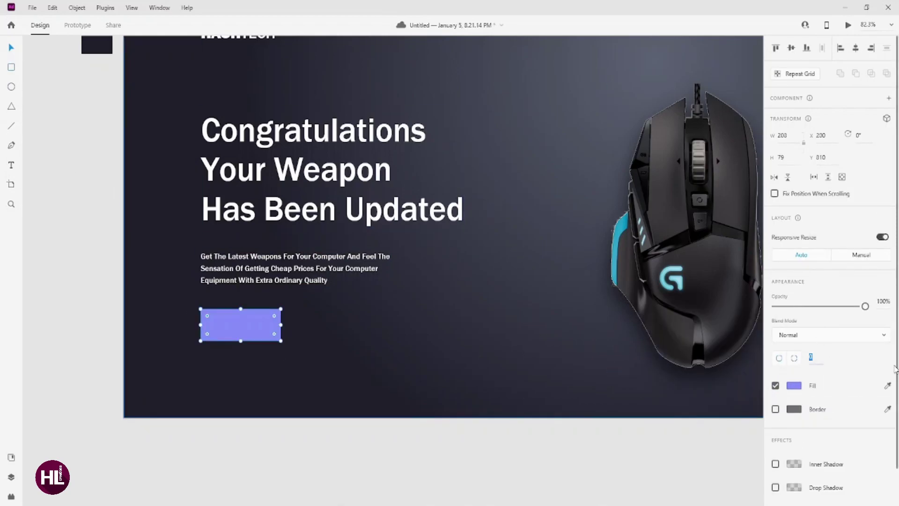
{"action": "type", "text": "10"}
{"action": "key", "text": "Return"}
Resize the button rectangle to 164 by 62, widening it evenly on both sides.
{"action": "scroll", "coordinate": [207, 323], "scroll_direction": "up", "scroll_amount": 5}
{"action": "left_click_drag", "start_coordinate": [284, 362], "coordinate": [283, 348]}
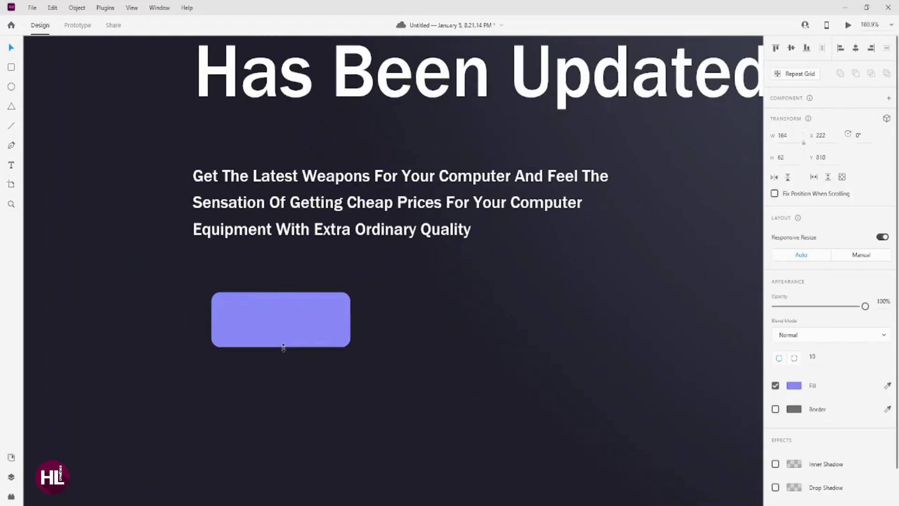
{"action": "left_click_drag", "start_coordinate": [350, 319], "coordinate": [369, 319]}
{"action": "left_click", "coordinate": [224, 244], "text": "shift"}
{"action": "key", "text": "Escape"}
Add the label 'buy now' in uppercase and move it onto the button.
{"action": "key", "text": "t"}
{"action": "left_click", "coordinate": [71, 243]}
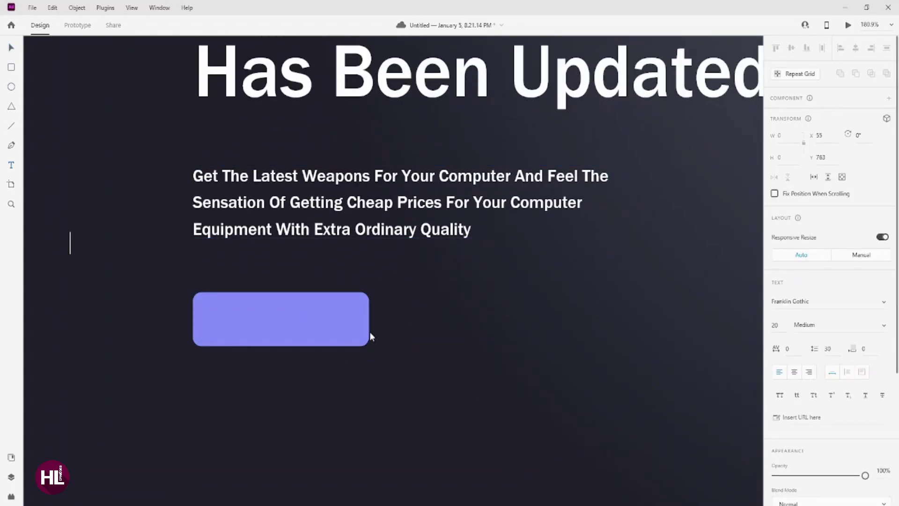
{"action": "type", "text": "buy now"}
{"action": "key", "text": "ctrl+a"}
{"action": "left_click", "coordinate": [780, 395]}
{"action": "key", "text": "Escape"}
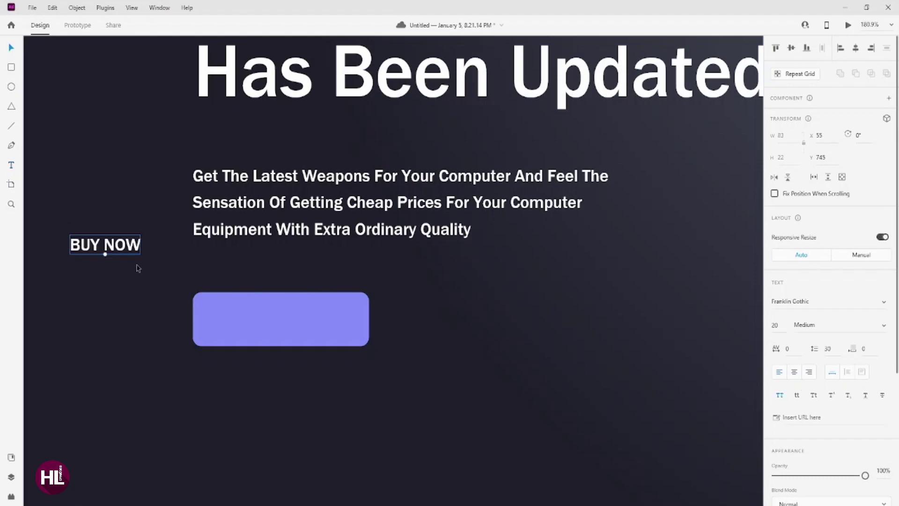
{"action": "left_click_drag", "start_coordinate": [117, 246], "coordinate": [293, 322]}
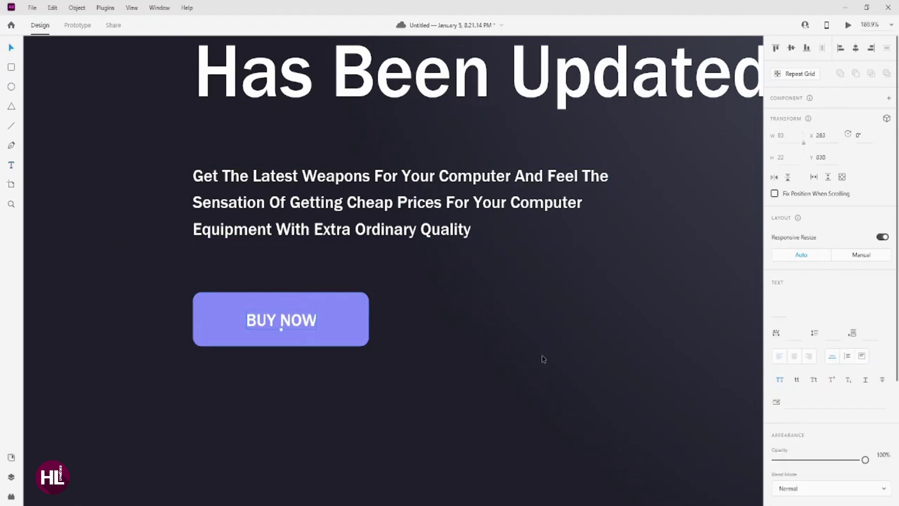
Nudge BUY NOW to centre on the button and check alignment with headline and paragraph.
{"action": "left_click", "coordinate": [354, 329], "text": "shift"}
{"action": "key", "text": "shift+c"}
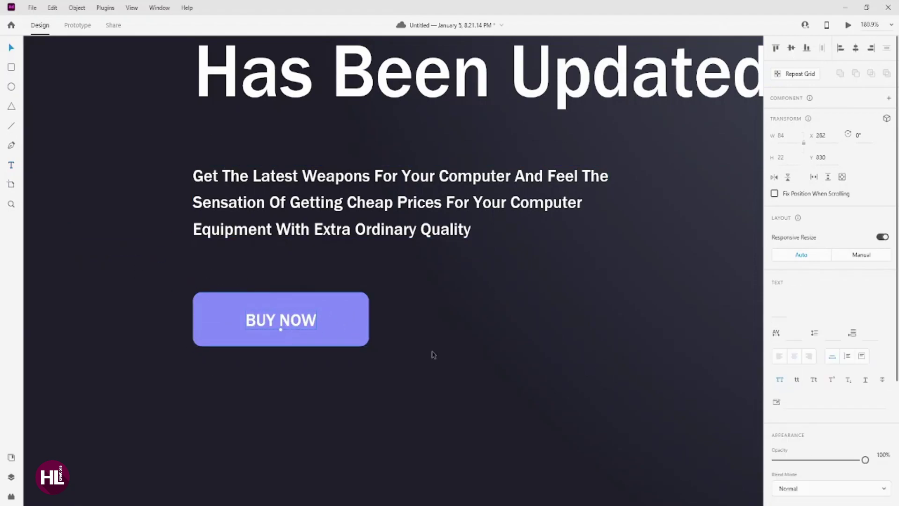
{"action": "left_click", "coordinate": [434, 355]}
{"action": "scroll", "coordinate": [452, 301], "scroll_direction": "down", "scroll_amount": 2}
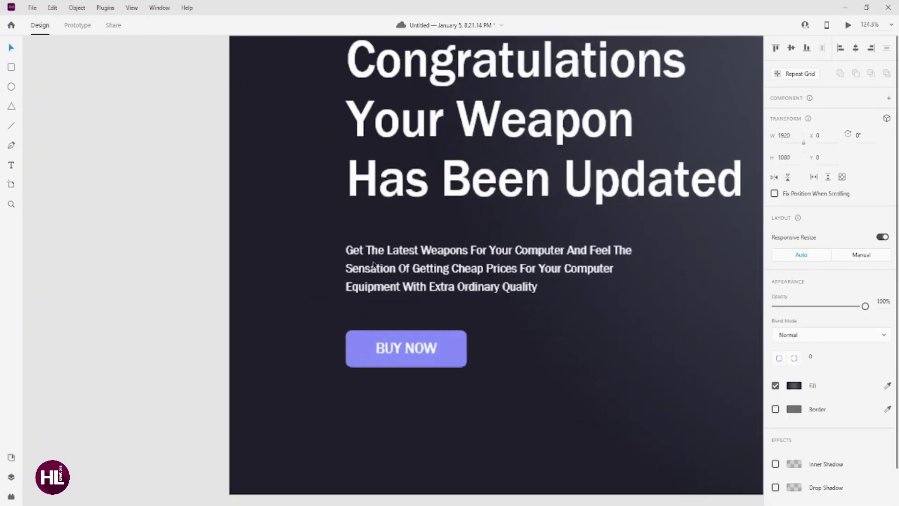
{"action": "scroll", "coordinate": [374, 264], "scroll_direction": "up", "scroll_amount": 1}
{"action": "left_click", "coordinate": [359, 360]}
{"action": "left_click", "coordinate": [445, 269], "text": "shift"}
{"action": "left_click", "coordinate": [491, 108], "text": "shift"}
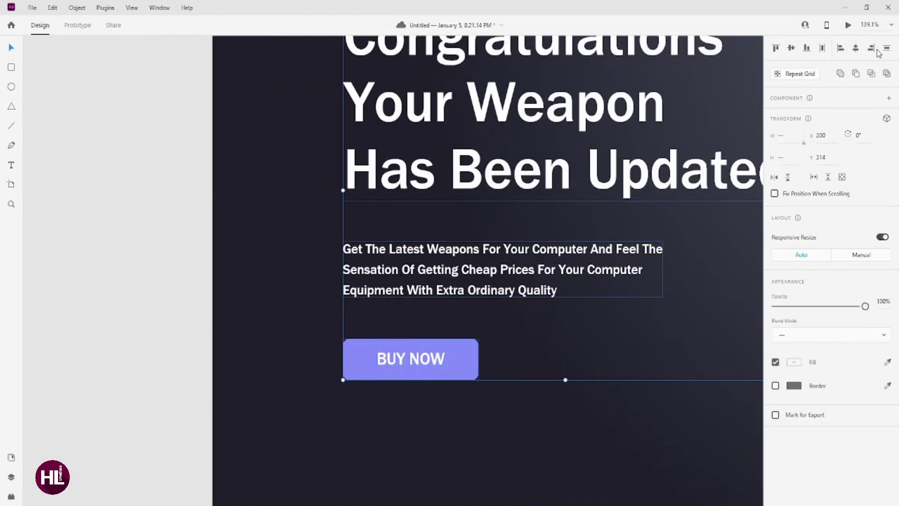
{"action": "left_click", "coordinate": [153, 229]}
{"action": "scroll", "coordinate": [326, 243], "scroll_direction": "down", "scroll_amount": 1}
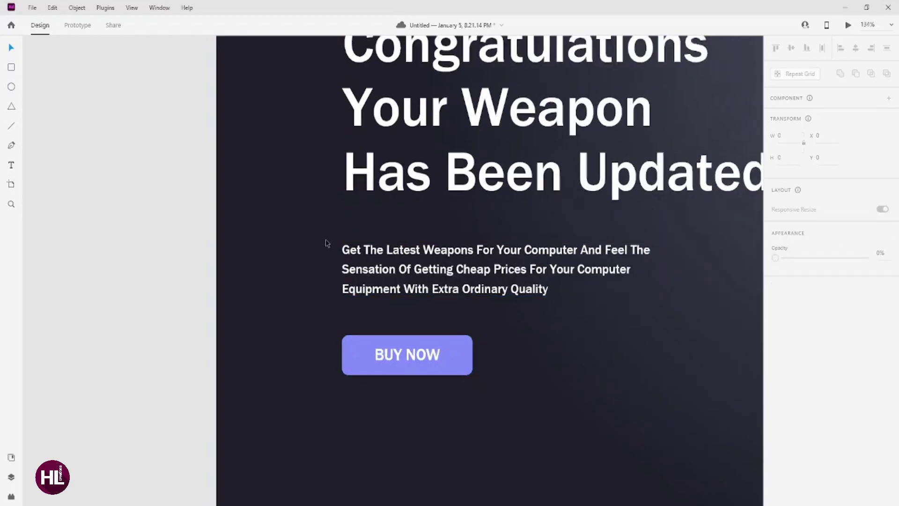
{"action": "scroll", "coordinate": [326, 243], "scroll_direction": "down", "scroll_amount": 4}
{"action": "scroll", "coordinate": [327, 232], "scroll_direction": "down", "scroll_amount": 1}
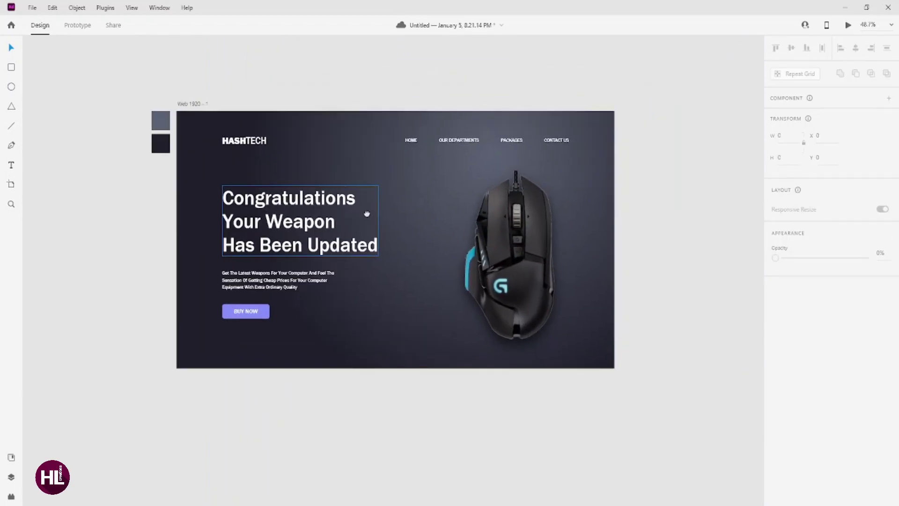
{"action": "scroll", "coordinate": [587, 135], "scroll_direction": "up", "scroll_amount": 3}
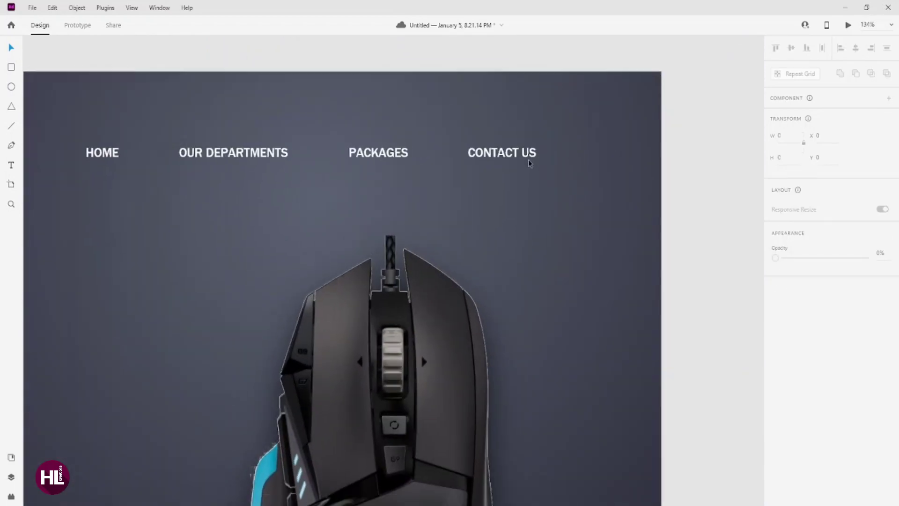
{"action": "scroll", "coordinate": [352, 155], "scroll_direction": "down", "scroll_amount": 2}
{"action": "left_click", "coordinate": [327, 157]}
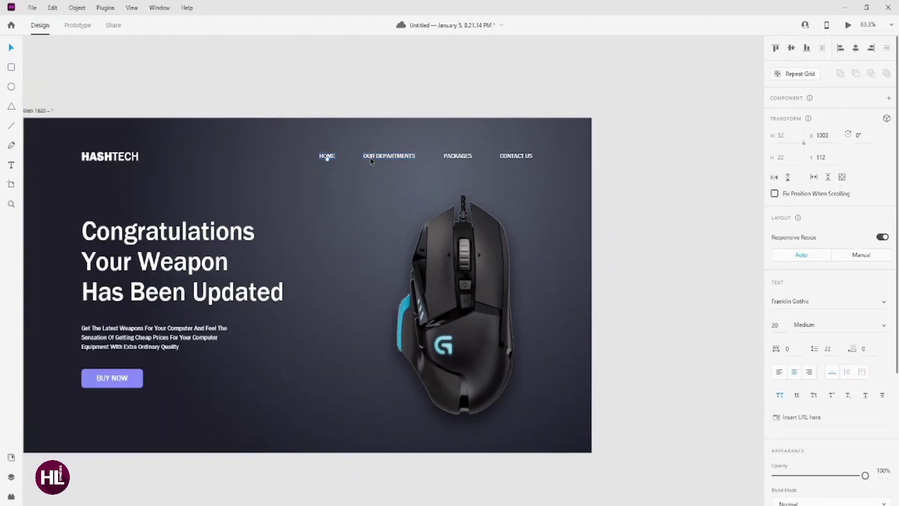
{"action": "left_click", "coordinate": [374, 156], "text": "shift"}
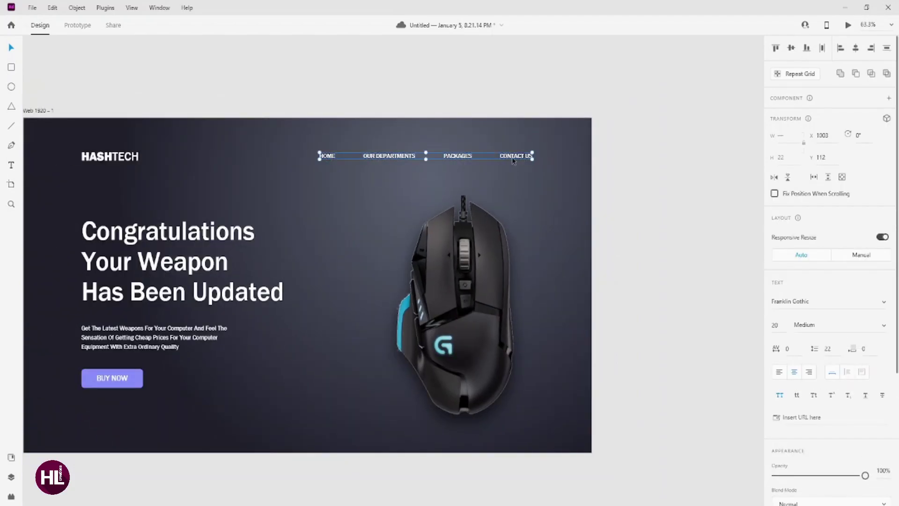
{"action": "left_click", "coordinate": [13, 124]}
{"action": "scroll", "coordinate": [543, 155], "scroll_direction": "up", "scroll_amount": 2}
{"action": "scroll", "coordinate": [550, 153], "scroll_direction": "up", "scroll_amount": 3}
Draw a short horizontal line right of CONTACT US and Alt-drag two copies below it.
{"action": "scroll", "coordinate": [547, 160], "scroll_direction": "up", "scroll_amount": 2}
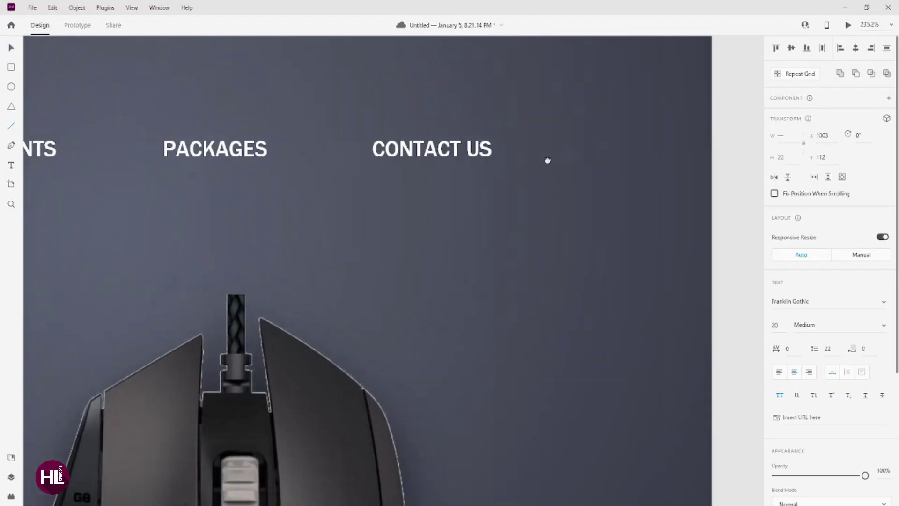
{"action": "mouse_move", "coordinate": [548, 160]}
{"action": "left_mouse_down"}
{"action": "mouse_move", "coordinate": [404, 175]}
{"action": "mouse_move", "coordinate": [448, 151]}
{"action": "left_mouse_up"}
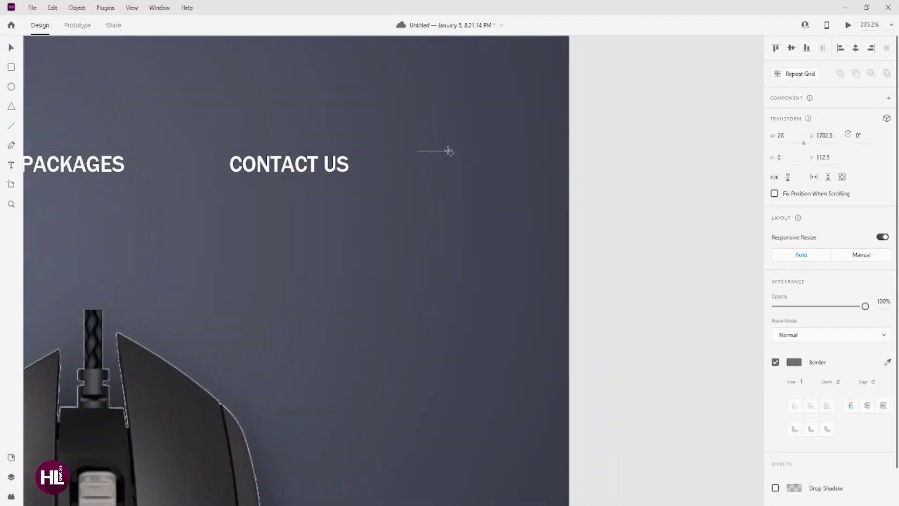
{"action": "scroll", "coordinate": [430, 157], "scroll_direction": "up", "scroll_amount": 5}
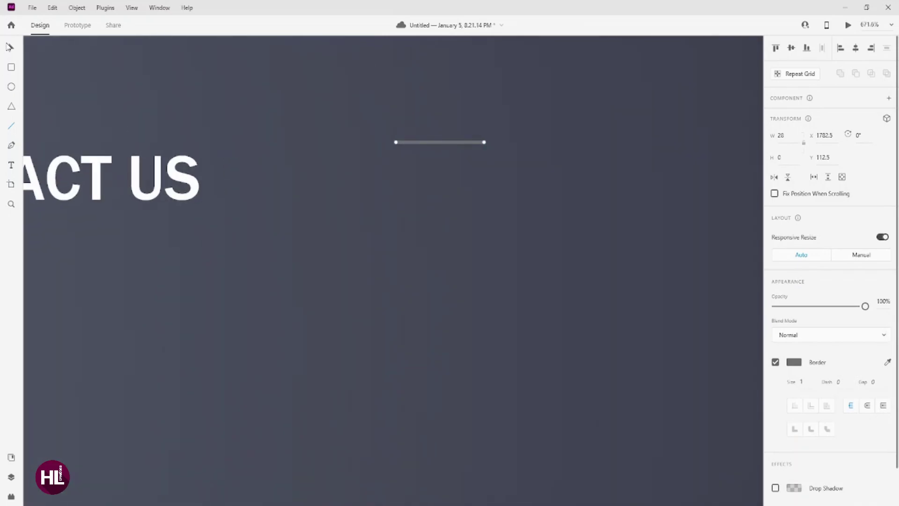
{"action": "key", "text": "alt"}
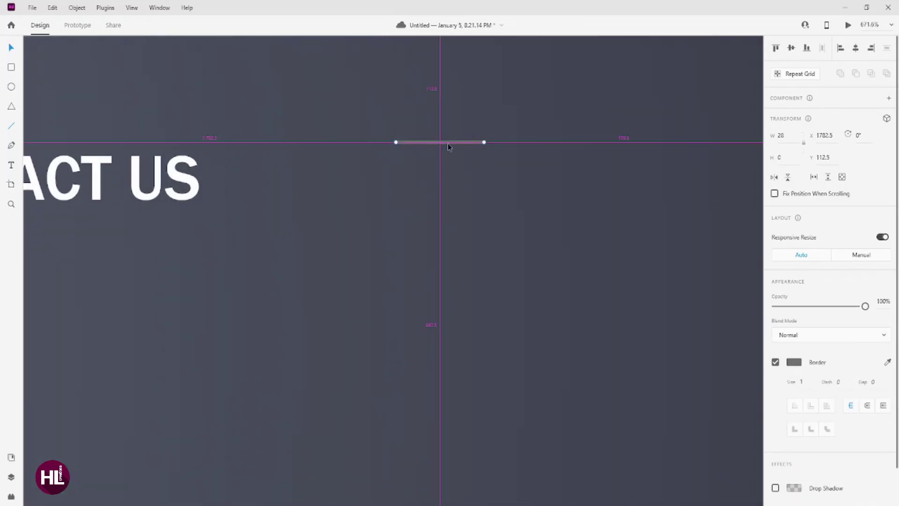
{"action": "left_click", "coordinate": [445, 182]}
{"action": "left_click", "coordinate": [445, 143]}
{"action": "left_click", "coordinate": [439, 171]}
{"action": "left_click", "coordinate": [442, 142]}
{"action": "key", "text": "alt"}
{"action": "left_click_drag", "start_coordinate": [442, 145], "coordinate": [449, 215]}
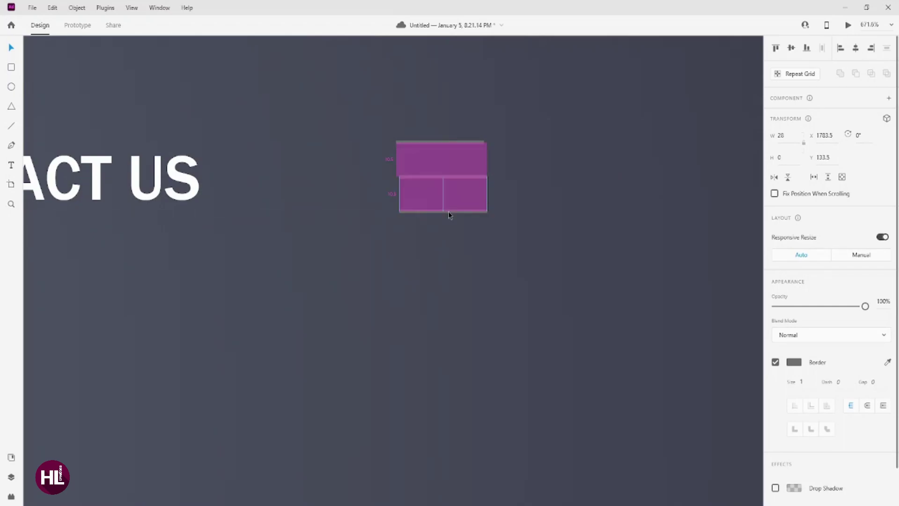
{"action": "left_click", "coordinate": [458, 177], "text": "shift"}
Centre-align the three lines and give them border size 3 with round caps.
{"action": "key", "text": "ctrl+a"}
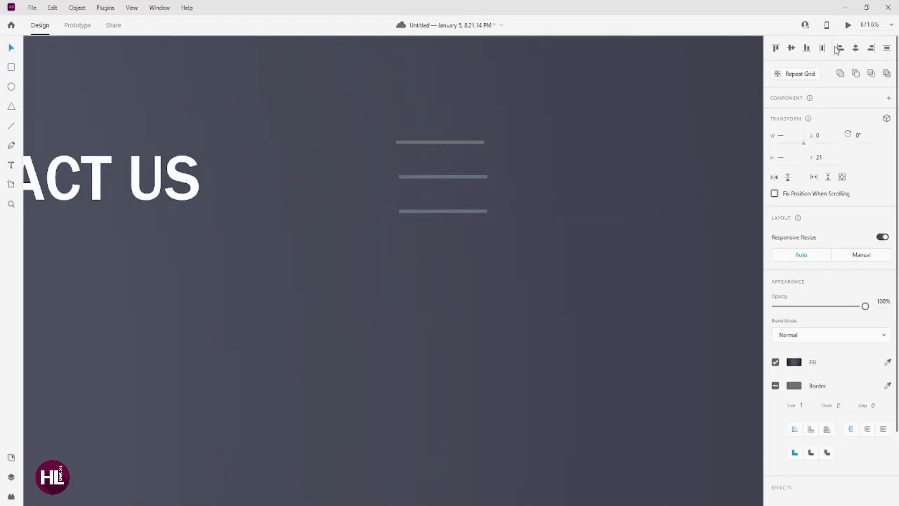
{"action": "left_click", "coordinate": [439, 143], "text": "shift"}
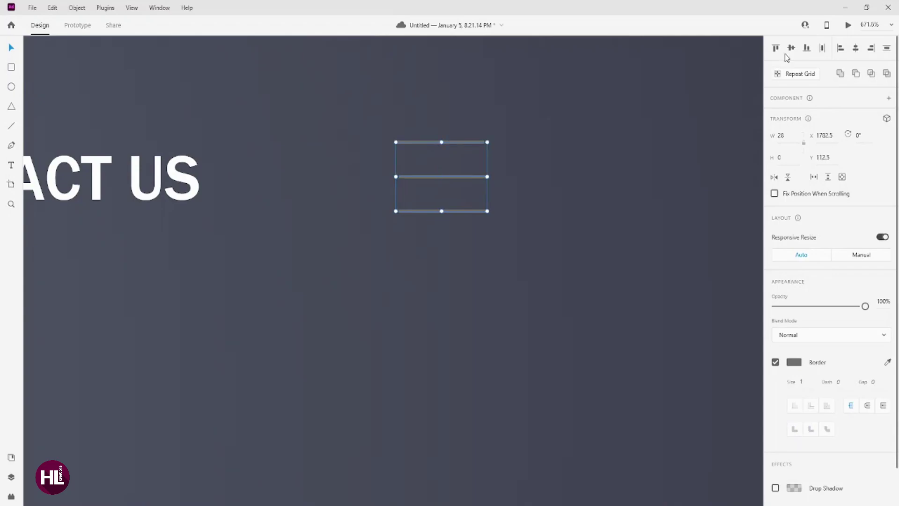
{"action": "left_click", "coordinate": [856, 49]}
{"action": "type", "text": "3"}
{"action": "key", "text": "Return"}
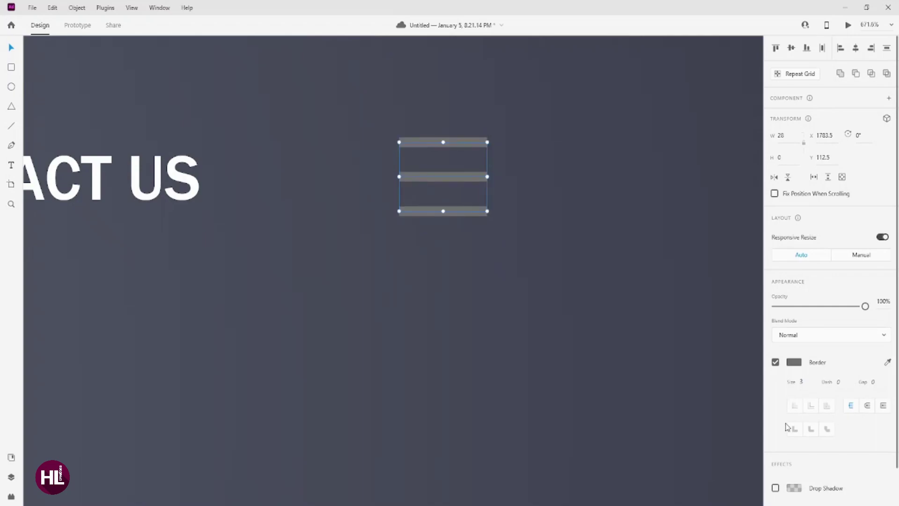
{"action": "left_click", "coordinate": [866, 407]}
Shorten the bottom line from its left end.
{"action": "left_click", "coordinate": [404, 212]}
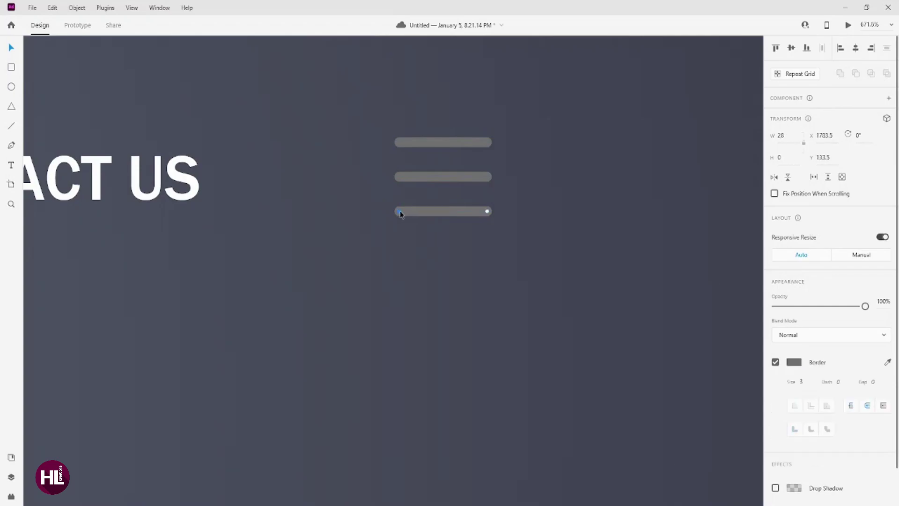
{"action": "left_click_drag", "start_coordinate": [400, 212], "coordinate": [429, 214]}
{"action": "left_click", "coordinate": [421, 234]}
Colour all three lines white with the eyedropper and group them into one icon.
{"action": "left_click", "coordinate": [442, 213]}
{"action": "left_click", "coordinate": [446, 179], "text": "shift"}
{"action": "left_click", "coordinate": [449, 145], "text": "shift"}
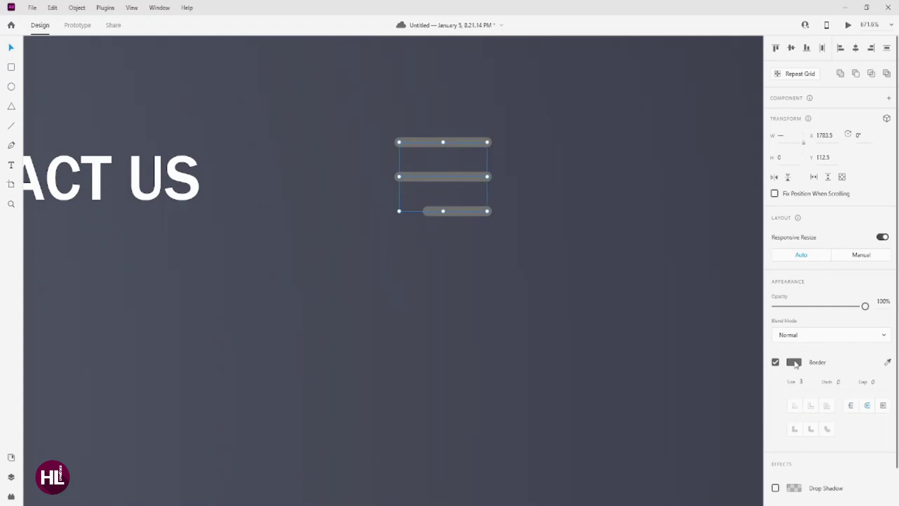
{"action": "left_click", "coordinate": [888, 363]}
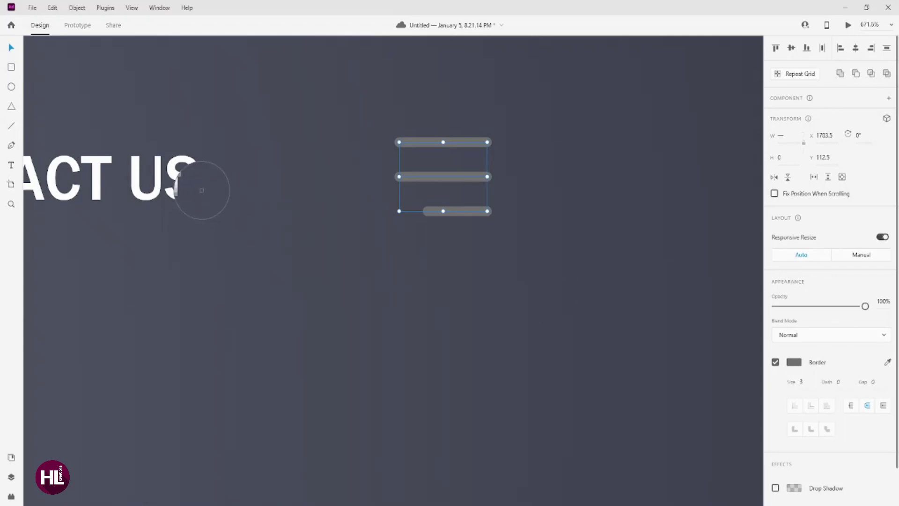
{"action": "left_click", "coordinate": [192, 185]}
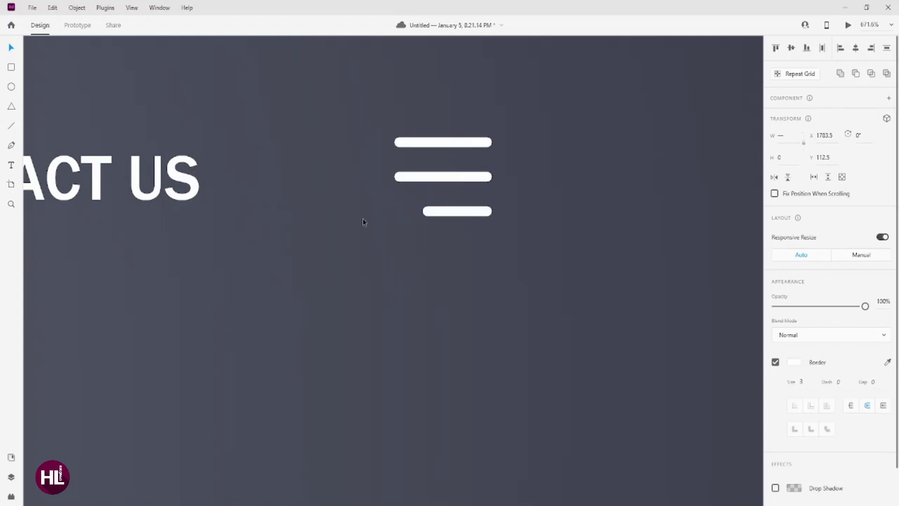
{"action": "right_click", "coordinate": [417, 179]}
{"action": "left_click", "coordinate": [449, 312]}
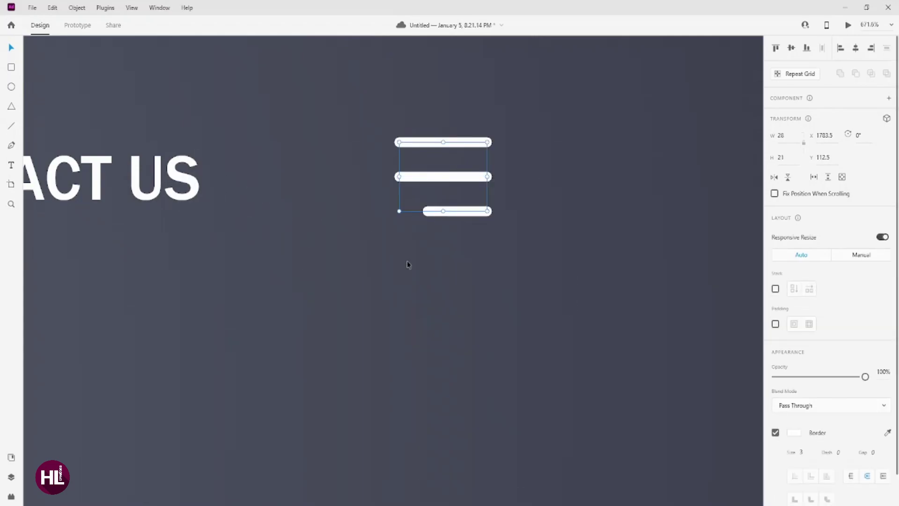
{"action": "left_click", "coordinate": [412, 190]}
Move HOME, OUR DEPARTMENTS, PACKAGES, CONTACT US and the hamburger icon about 100 px left.
{"action": "scroll", "coordinate": [413, 192], "scroll_direction": "down", "scroll_amount": 5}
{"action": "scroll", "coordinate": [363, 193], "scroll_direction": "down", "scroll_amount": 2}
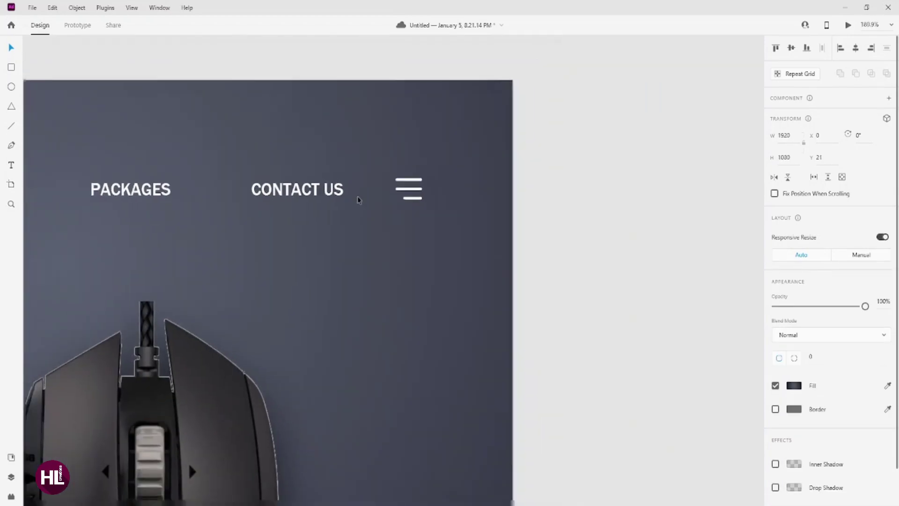
{"action": "scroll", "coordinate": [363, 194], "scroll_direction": "down", "scroll_amount": 2}
{"action": "scroll", "coordinate": [163, 204], "scroll_direction": "left", "scroll_amount": 3}
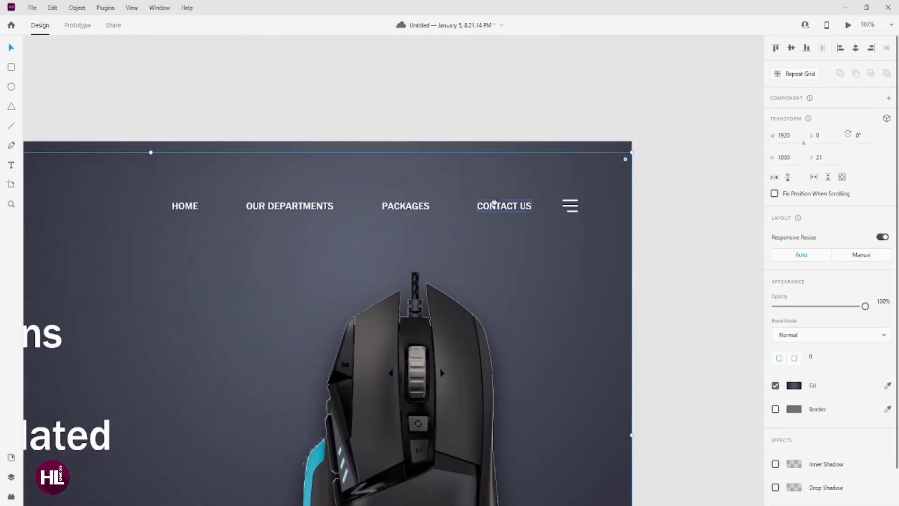
{"action": "left_click", "coordinate": [181, 212]}
{"action": "left_click", "coordinate": [290, 207], "text": "shift"}
{"action": "left_click", "coordinate": [406, 207], "text": "shift"}
{"action": "left_click", "coordinate": [505, 207], "text": "shift"}
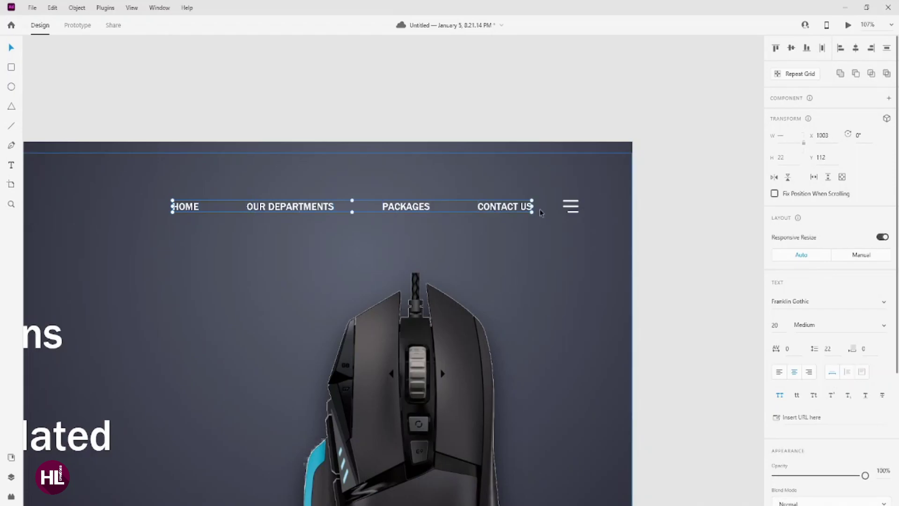
{"action": "left_click", "coordinate": [570, 210], "text": "shift"}
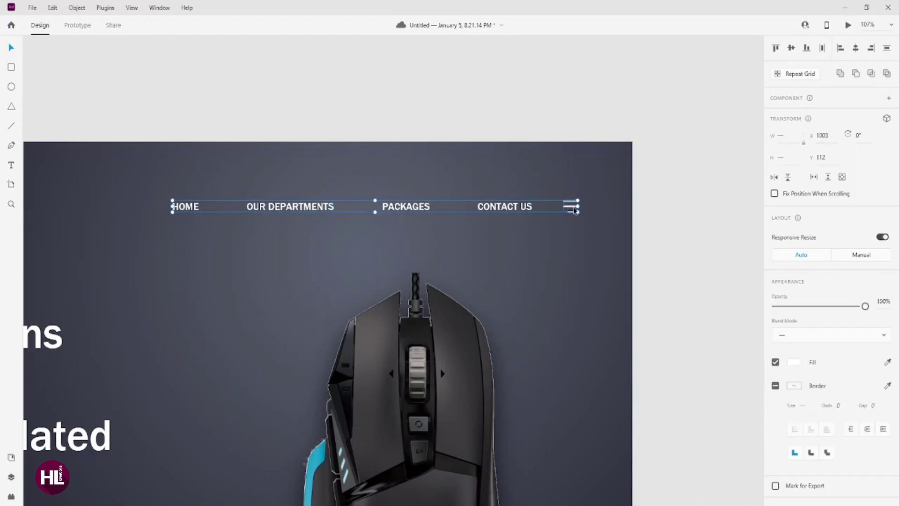
{"action": "left_click_drag", "start_coordinate": [506, 213], "coordinate": [456, 214]}
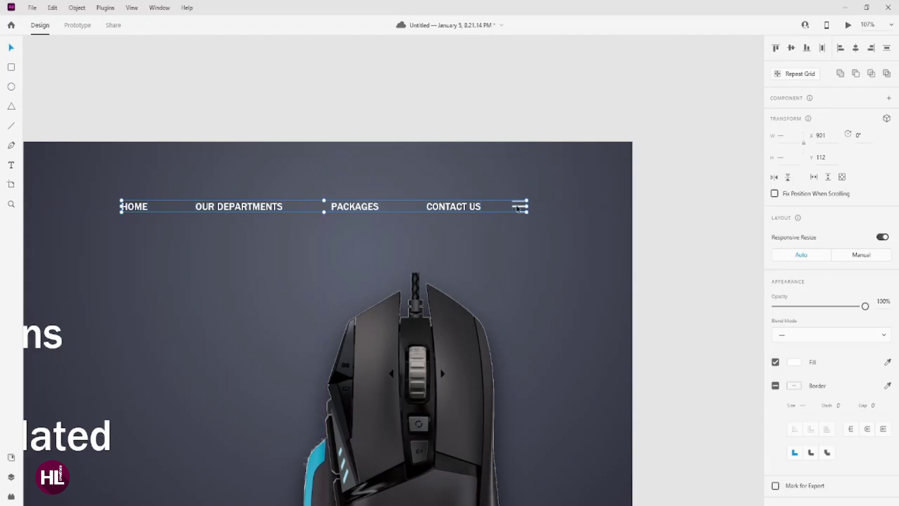
Shift the hamburger icon slightly right, then try grouping it with the four nav links.
{"action": "left_click", "coordinate": [568, 217]}
{"action": "left_click_drag", "start_coordinate": [520, 206], "coordinate": [537, 210]}
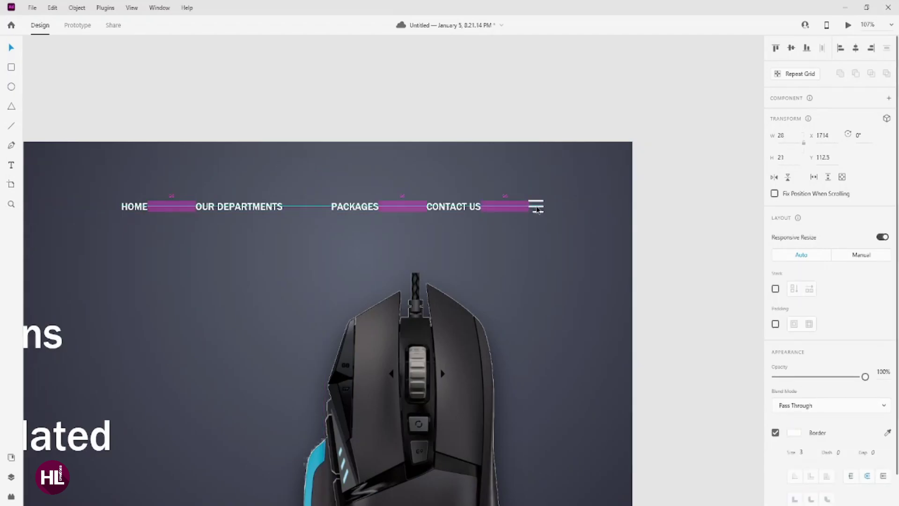
{"action": "left_click", "coordinate": [453, 206], "text": "shift"}
{"action": "left_click", "coordinate": [354, 207], "text": "shift"}
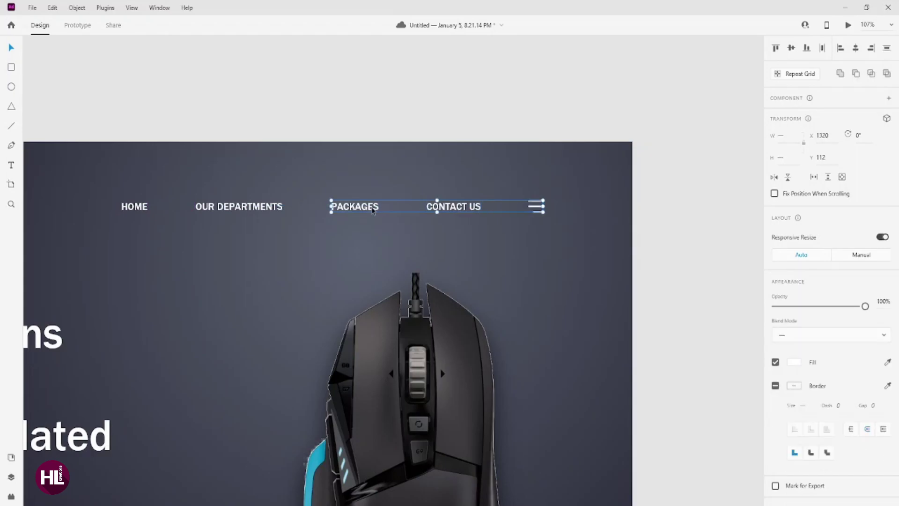
{"action": "left_click", "coordinate": [266, 204], "text": "shift"}
{"action": "left_click", "coordinate": [135, 206], "text": "shift"}
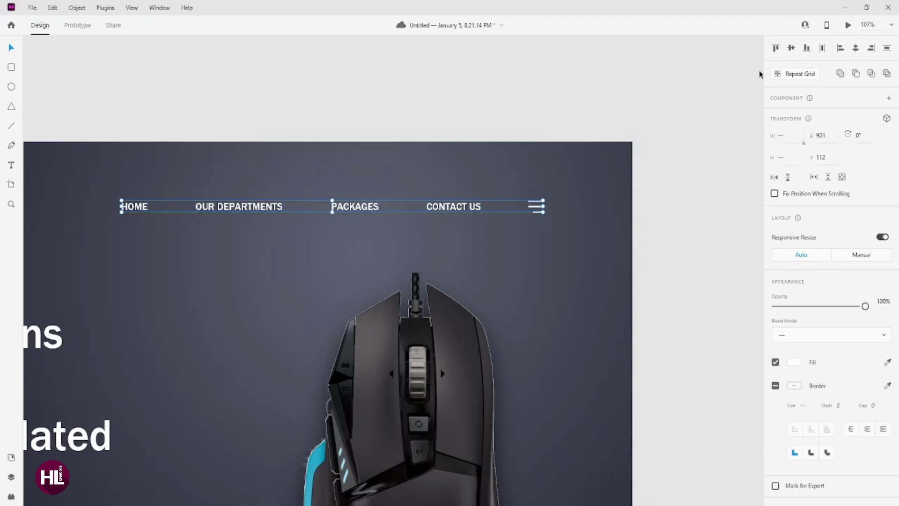
{"action": "right_click", "coordinate": [532, 205]}
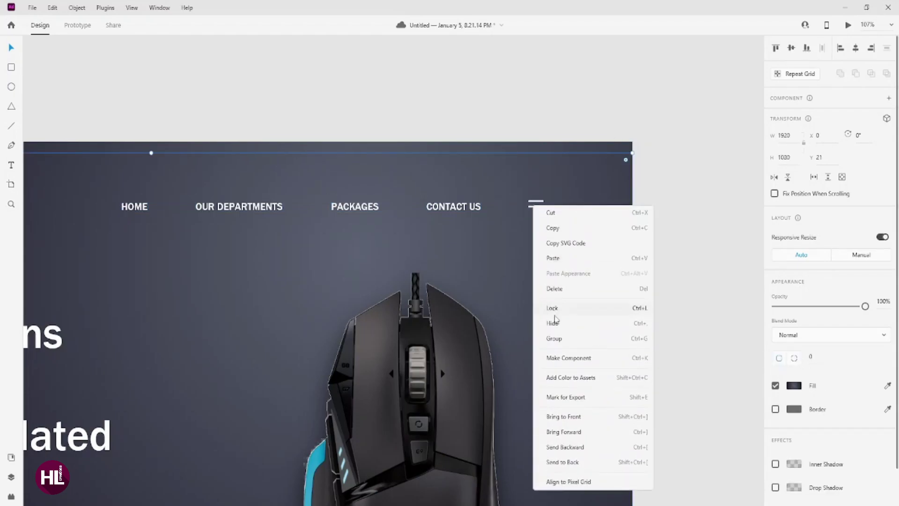
{"action": "left_click", "coordinate": [557, 338]}
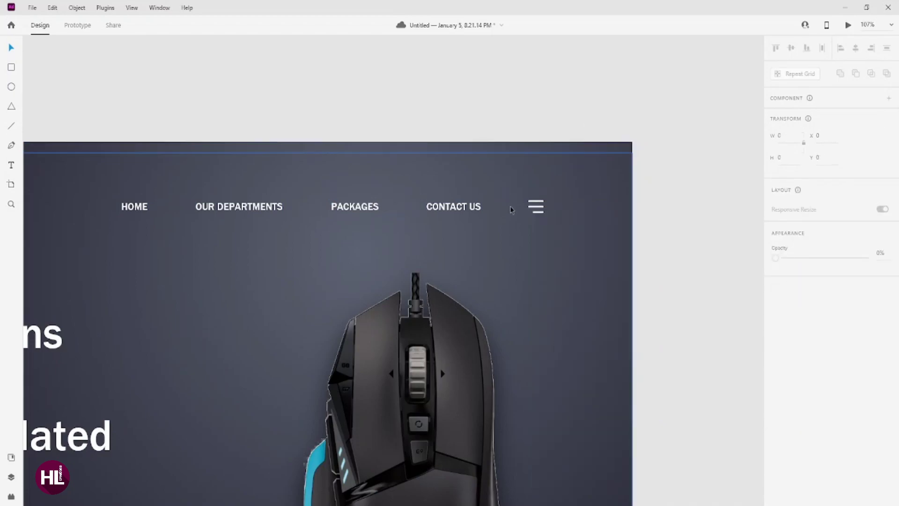
Undo the background rectangle's accidental moves so it returns to X 0, Y 0.
{"action": "left_click", "coordinate": [536, 206]}
{"action": "left_click", "coordinate": [582, 189]}
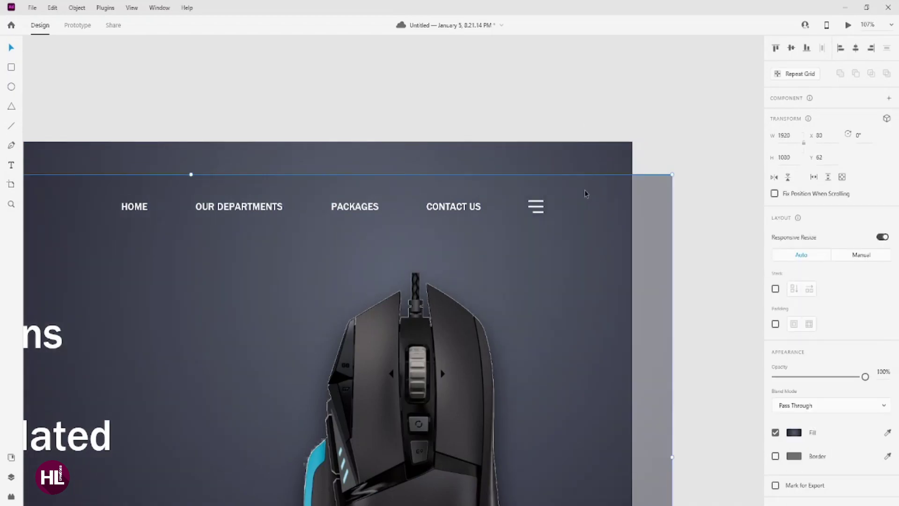
{"action": "key", "text": "ctrl+z"}
{"action": "scroll", "coordinate": [358, 153], "scroll_direction": "left", "scroll_amount": 2}
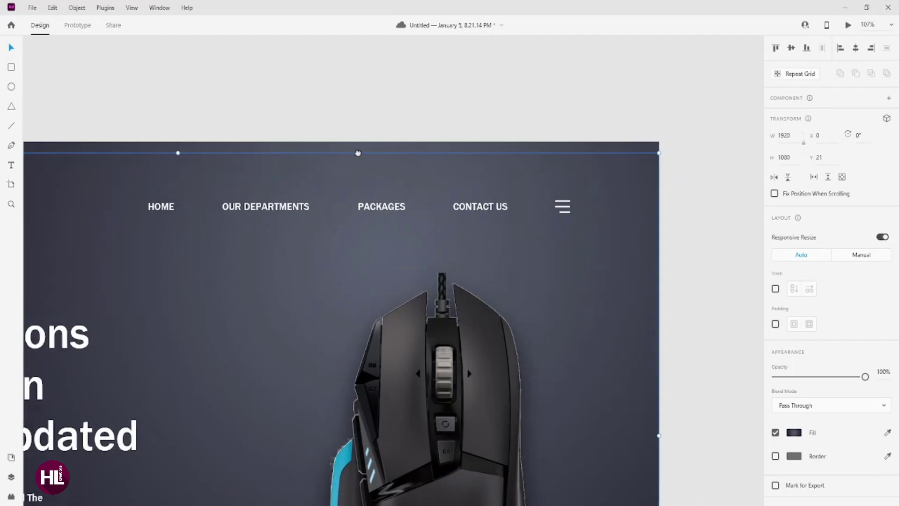
{"action": "scroll", "coordinate": [358, 153], "scroll_direction": "left", "scroll_amount": 3}
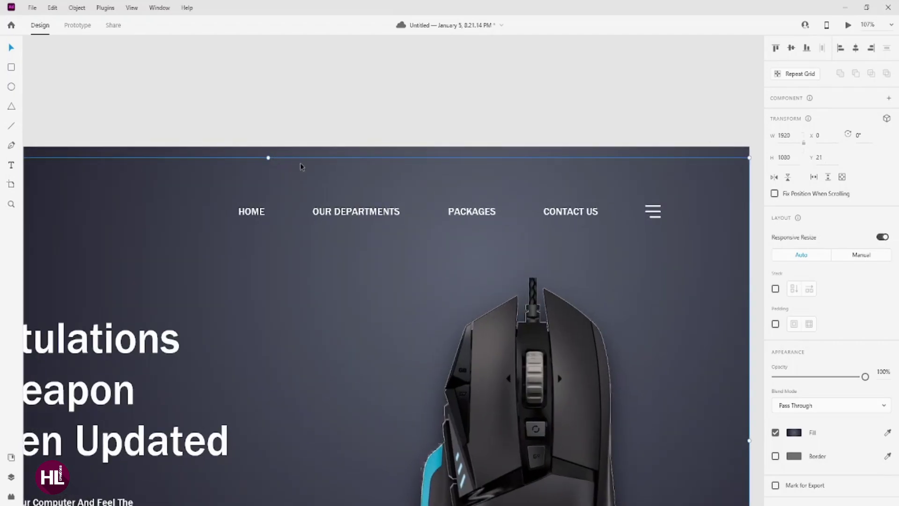
{"action": "left_click", "coordinate": [439, 79]}
{"action": "scroll", "coordinate": [471, 103], "scroll_direction": "right", "scroll_amount": 3}
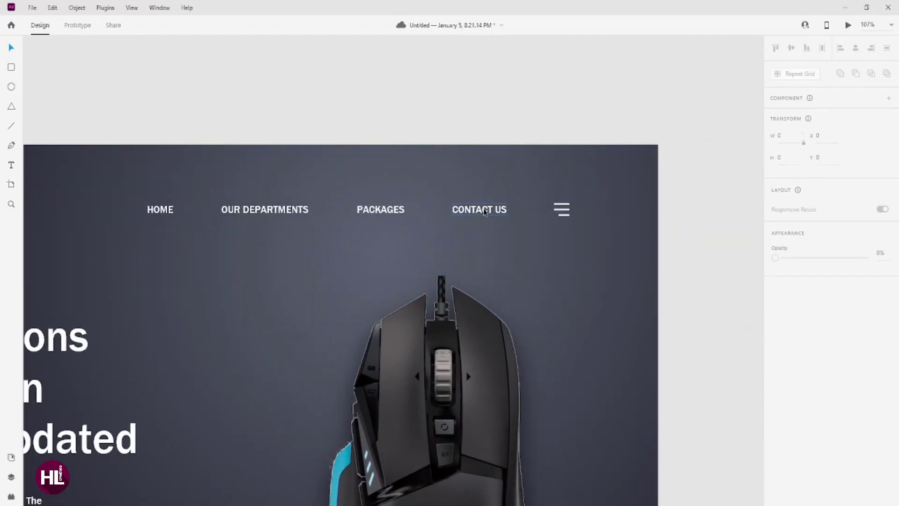
{"action": "left_click", "coordinate": [509, 171]}
{"action": "left_click_drag", "start_coordinate": [510, 169], "coordinate": [624, 295]}
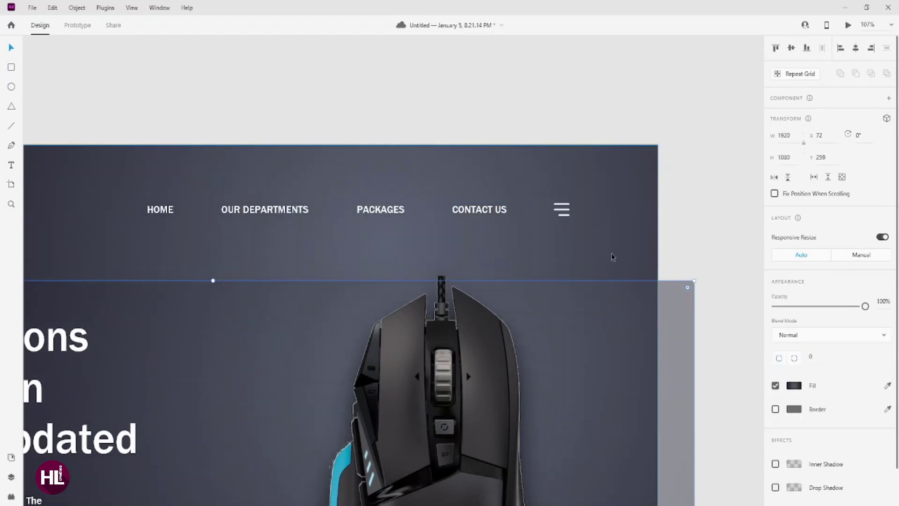
{"action": "key", "text": "ctrl+z"}
{"action": "left_click", "coordinate": [512, 217]}
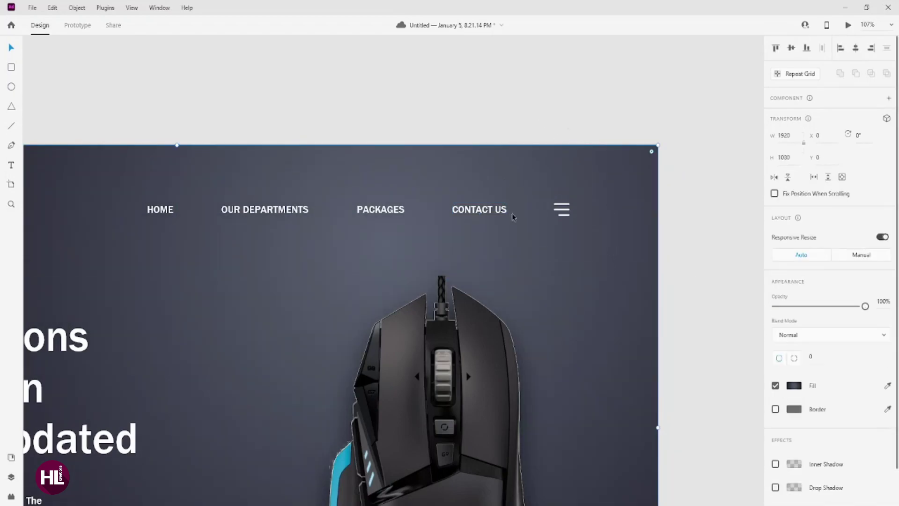
Select CONTACT US, PACKAGES, OUR DEPARTMENTS, HOME and the menu icon together.
{"action": "left_click", "coordinate": [478, 209]}
{"action": "left_click", "coordinate": [393, 209], "text": "shift"}
{"action": "left_click", "coordinate": [309, 211], "text": "shift"}
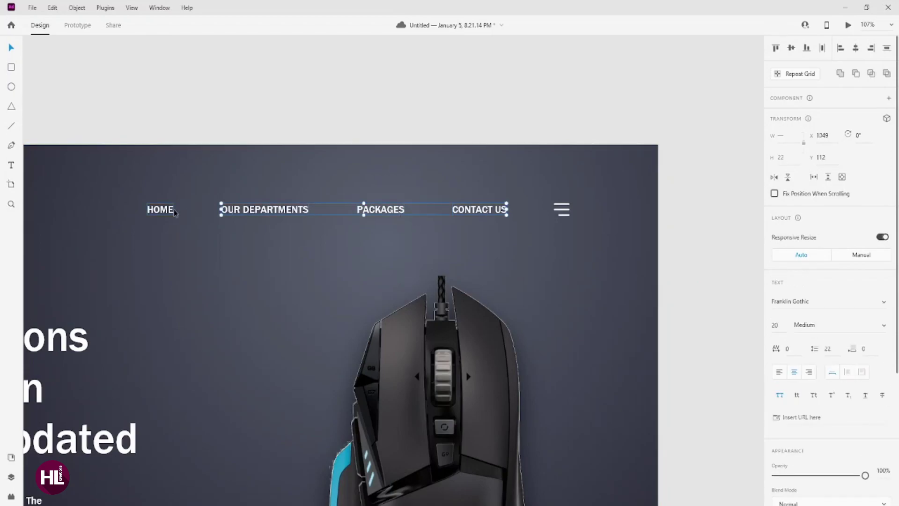
{"action": "left_click", "coordinate": [162, 210], "text": "shift"}
{"action": "left_click", "coordinate": [564, 212], "text": "shift"}
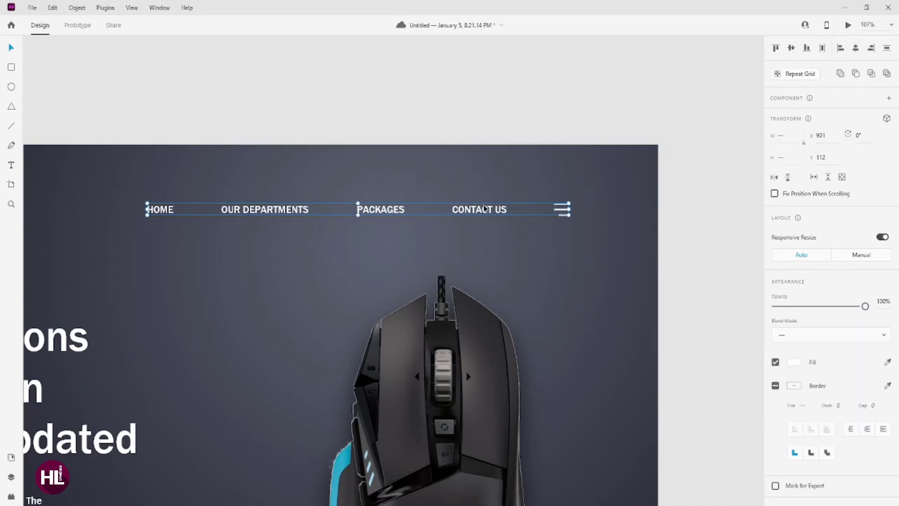
Group the four nav links with the menu icon and nudge the group to X 879, Y 112.
{"action": "right_click", "coordinate": [471, 210]}
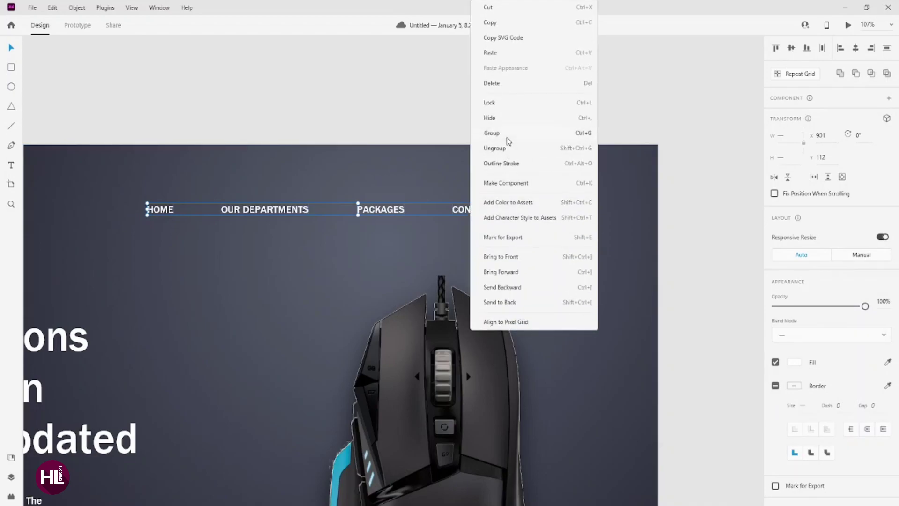
{"action": "left_click", "coordinate": [507, 136]}
{"action": "key", "text": "alt"}
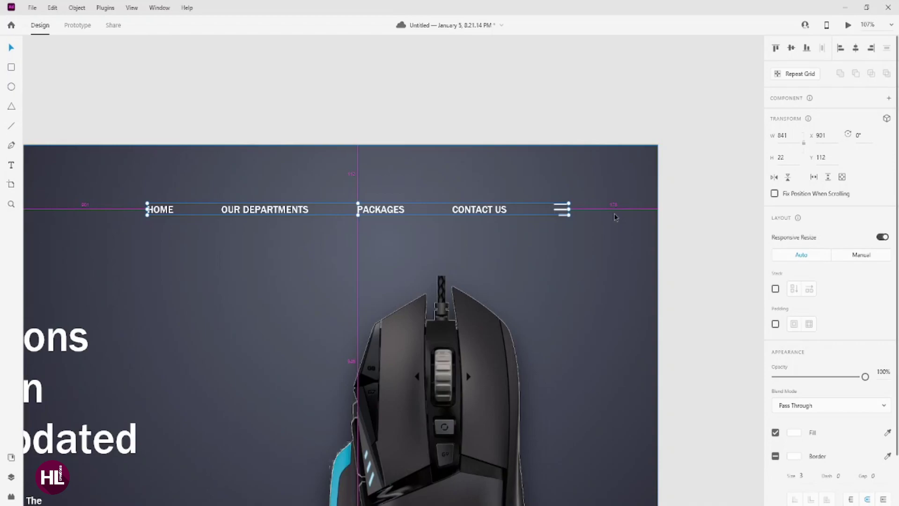
{"action": "key", "text": "shift+Left"}
{"action": "key", "text": "shift+Left"}
{"action": "key", "text": "shift+Left"}
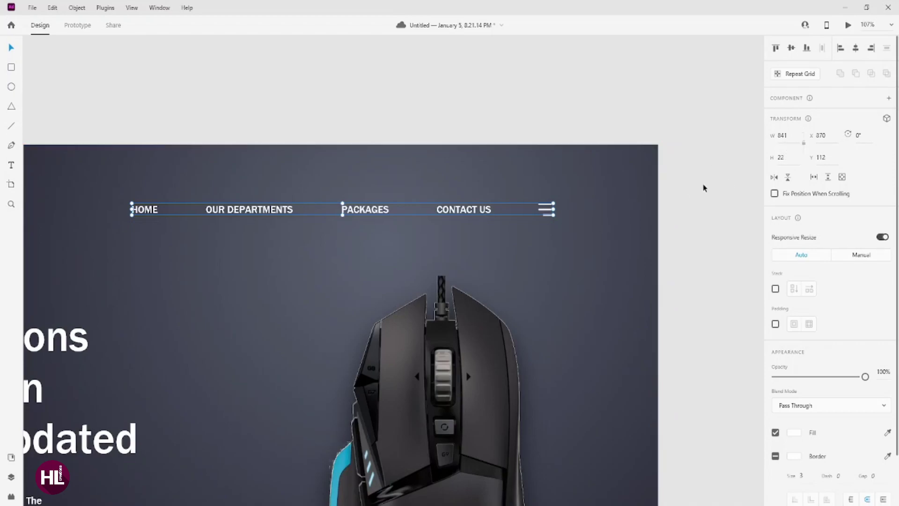
{"action": "key", "text": "alt"}
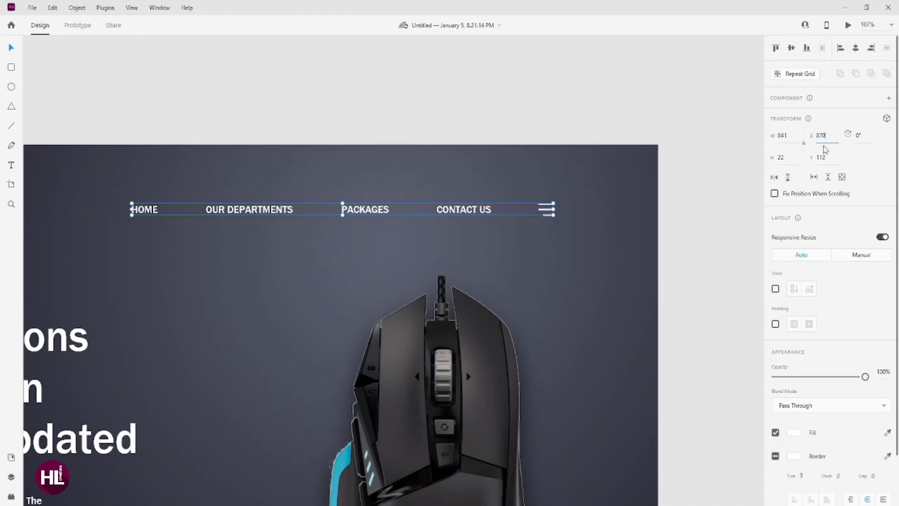
{"action": "type", "text": "+9"}
{"action": "key", "text": "Return"}
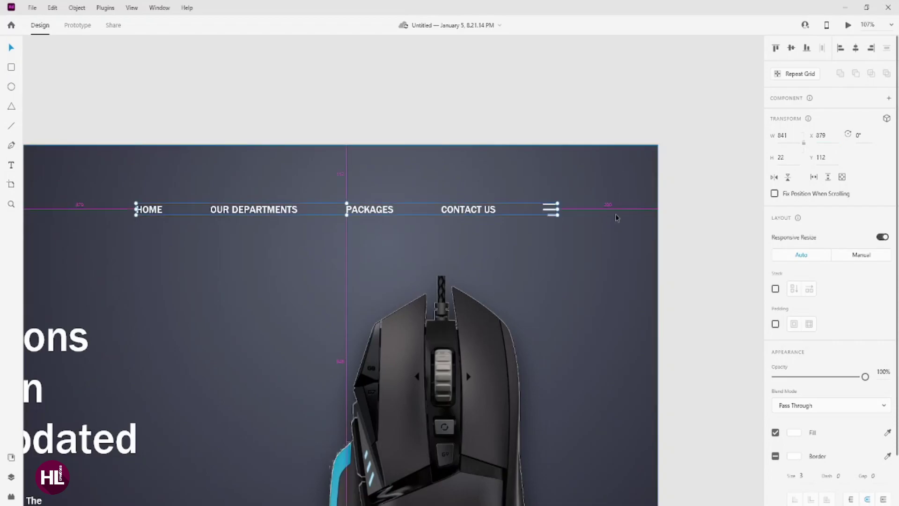
{"action": "key", "text": "Escape"}
{"action": "key", "text": "ctrl+0"}
Draw a small white circle below the mouse image.
{"action": "left_click", "coordinate": [505, 290]}
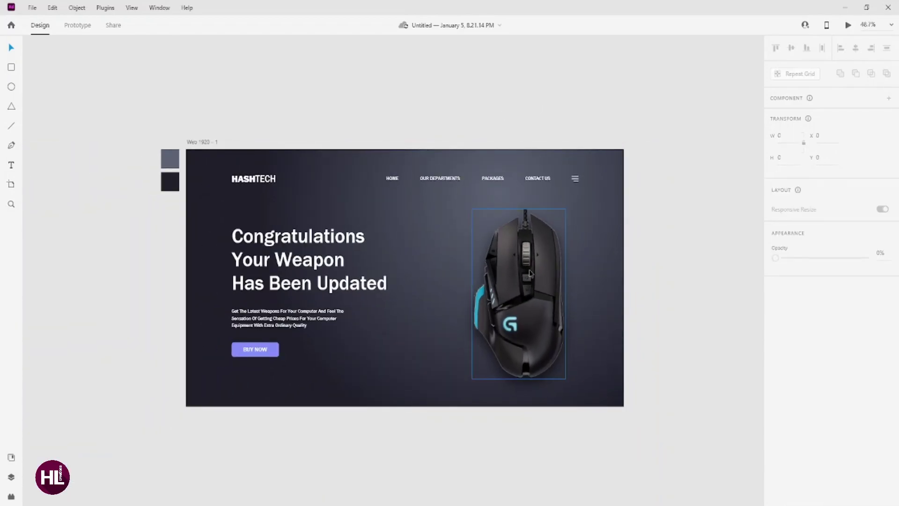
{"action": "scroll", "coordinate": [494, 292], "scroll_direction": "up", "scroll_amount": 3}
{"action": "scroll", "coordinate": [494, 293], "scroll_direction": "up", "scroll_amount": 3}
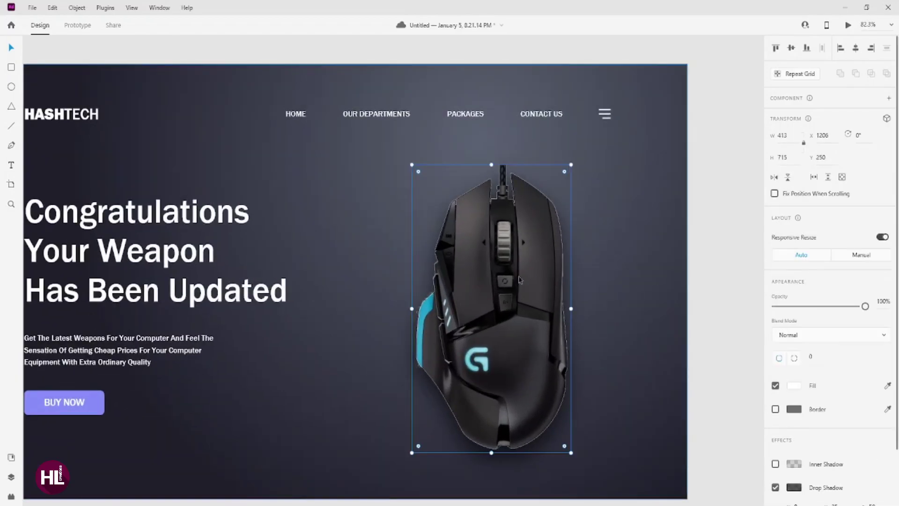
{"action": "left_click", "coordinate": [713, 252]}
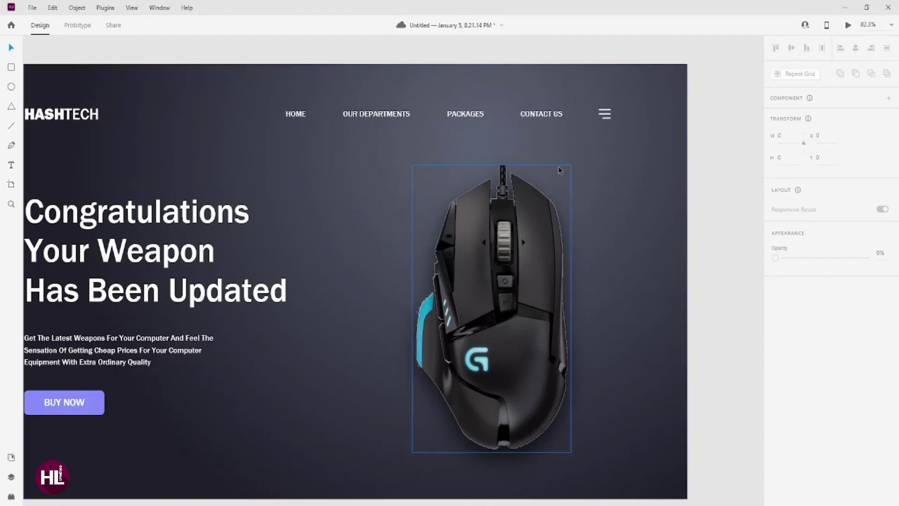
{"action": "scroll", "coordinate": [515, 224], "scroll_direction": "down", "scroll_amount": 1}
{"action": "scroll", "coordinate": [515, 224], "scroll_direction": "down", "scroll_amount": 2}
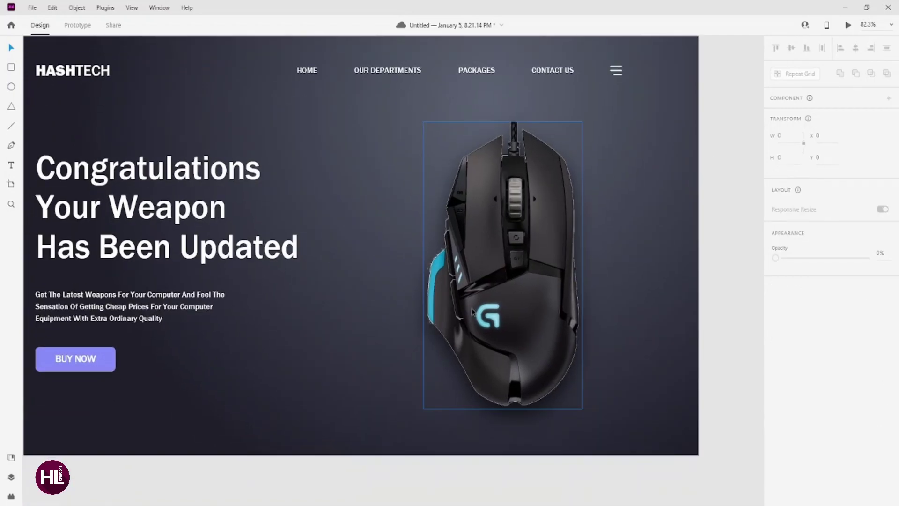
{"action": "scroll", "coordinate": [515, 225], "scroll_direction": "down", "scroll_amount": 2}
{"action": "scroll", "coordinate": [516, 431], "scroll_direction": "up", "scroll_amount": 3}
{"action": "left_click_drag", "start_coordinate": [504, 343], "coordinate": [515, 354]}
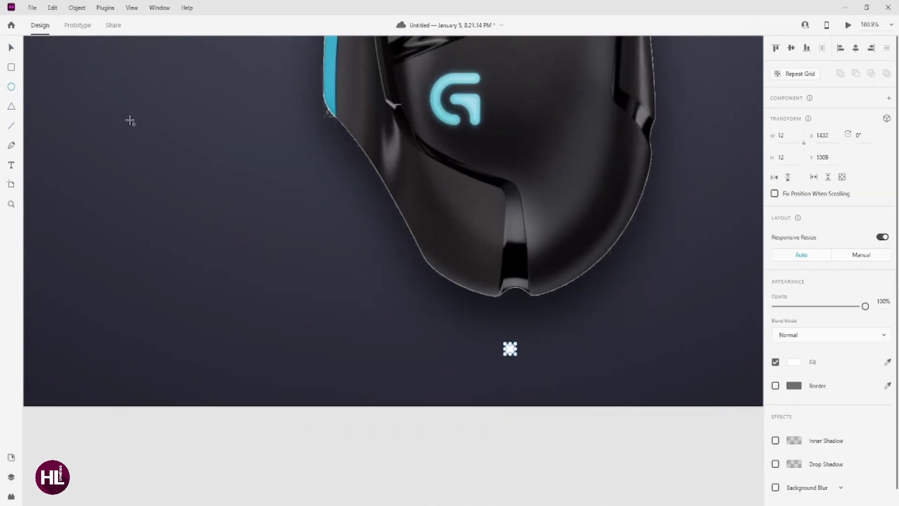
Duplicate the circle into a row of three dots and nudge them down.
{"action": "scroll", "coordinate": [400, 255], "scroll_direction": "down", "scroll_amount": 5}
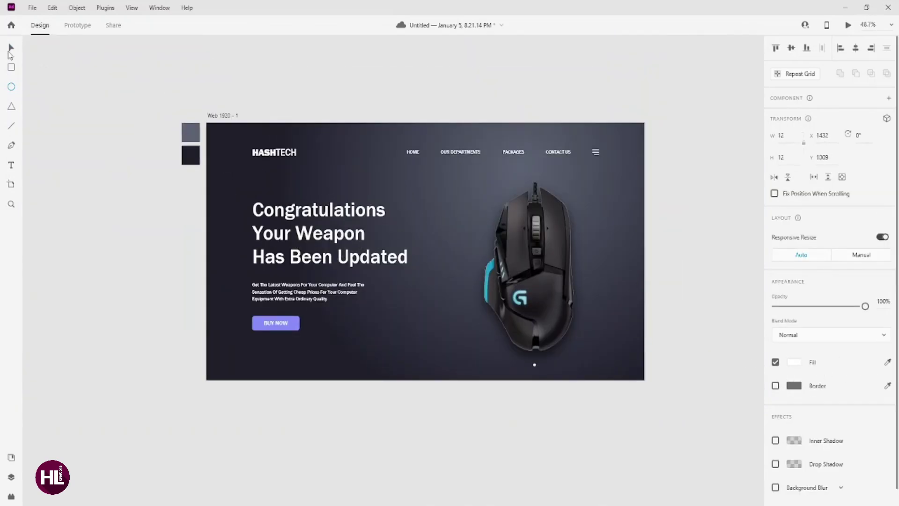
{"action": "left_click", "coordinate": [10, 49]}
{"action": "scroll", "coordinate": [535, 364], "scroll_direction": "up", "scroll_amount": 10}
{"action": "left_click_drag", "start_coordinate": [548, 330], "coordinate": [446, 331]}
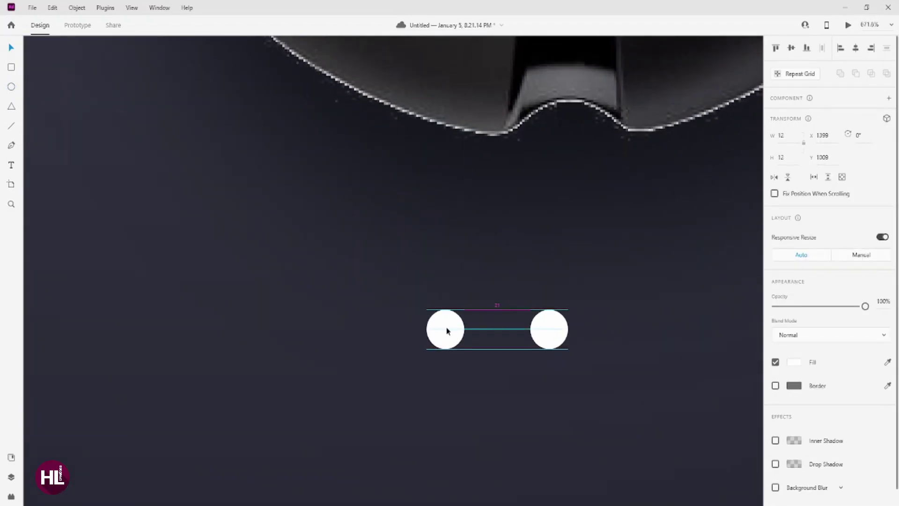
{"action": "left_click_drag", "start_coordinate": [300, 352], "coordinate": [412, 351]}
{"action": "scroll", "coordinate": [341, 358], "scroll_direction": "down", "scroll_amount": 5}
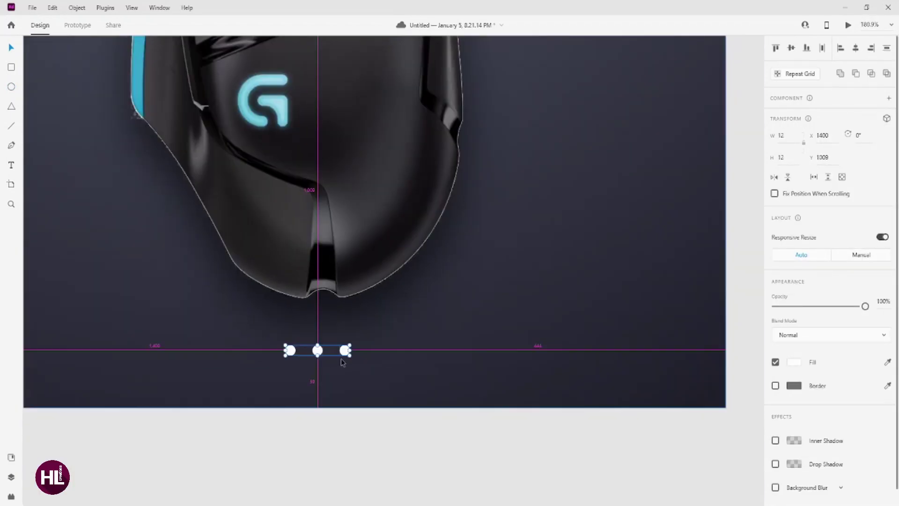
{"action": "key", "text": "Down"}
{"action": "key", "text": "Down"}
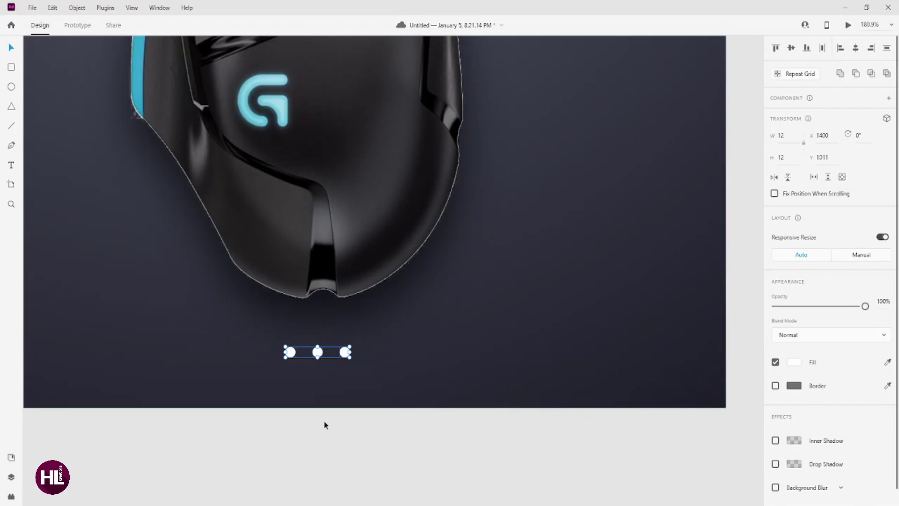
Resize and group the three dots, spread them out, and centre them under the mouse.
{"action": "key", "text": "ctrl+0"}
{"action": "scroll", "coordinate": [340, 274], "scroll_direction": "up", "scroll_amount": 8}
{"action": "left_click", "coordinate": [356, 272]}
{"action": "left_click_drag", "start_coordinate": [456, 265], "coordinate": [412, 267]}
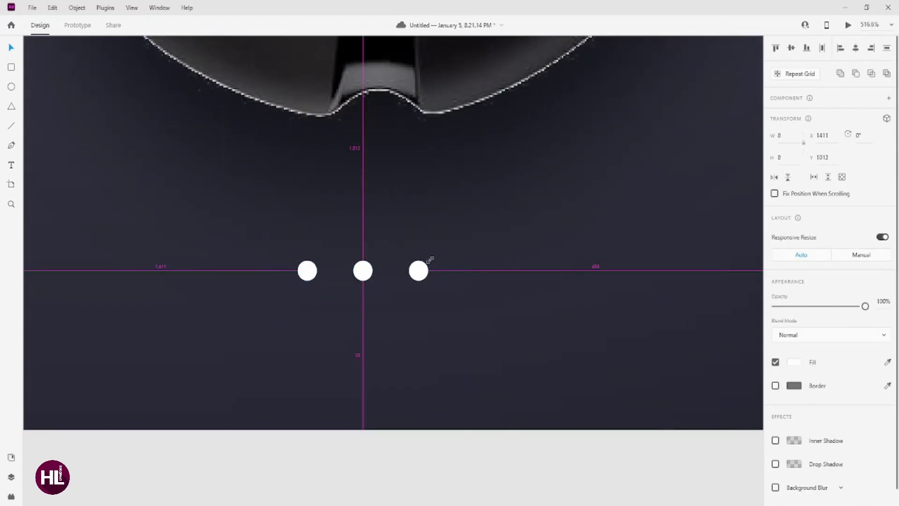
{"action": "key", "text": "ctrl+g"}
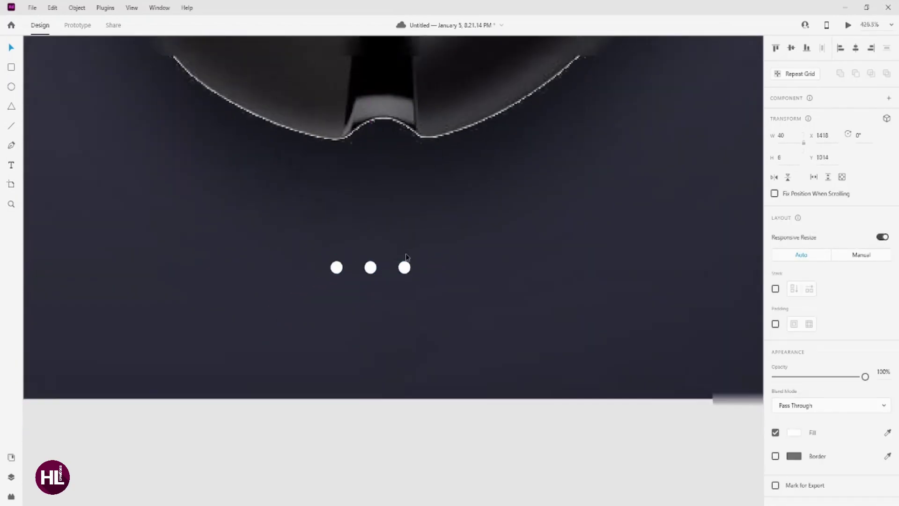
{"action": "scroll", "coordinate": [411, 311], "scroll_direction": "down", "scroll_amount": 5}
{"action": "scroll", "coordinate": [409, 360], "scroll_direction": "up", "scroll_amount": 5}
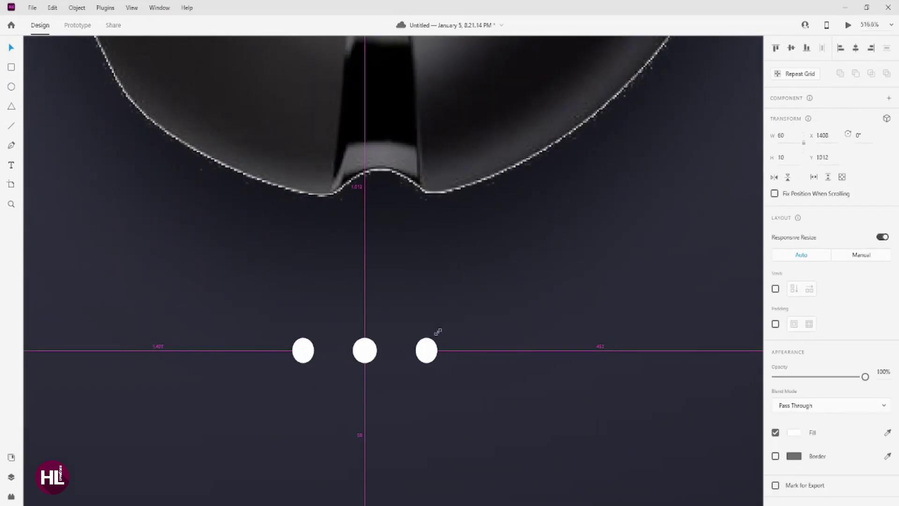
{"action": "left_click_drag", "start_coordinate": [414, 341], "coordinate": [440, 336]}
{"action": "left_click", "coordinate": [856, 50]}
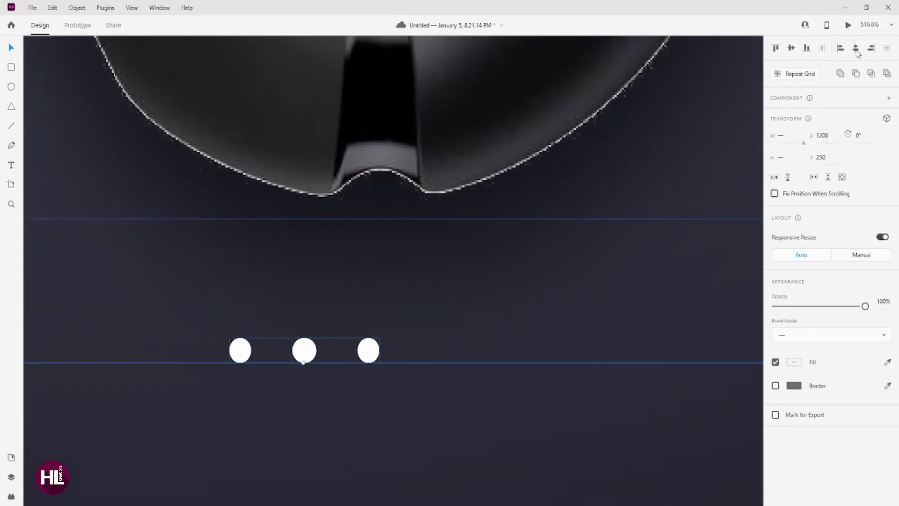
Import the fb, instagram, linkedin and twitter icon images from File Explorer onto the canvas.
{"action": "scroll", "coordinate": [540, 221], "scroll_direction": "down", "scroll_amount": 10}
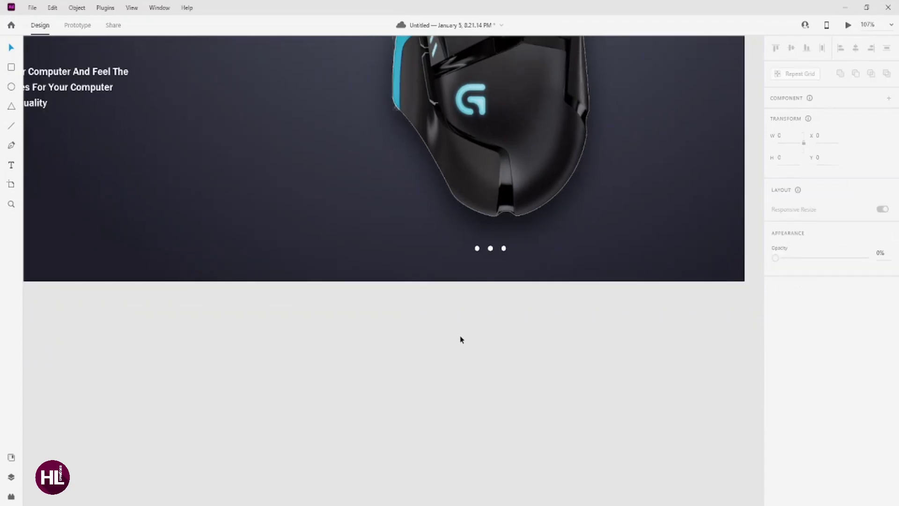
{"action": "scroll", "coordinate": [506, 189], "scroll_direction": "down", "scroll_amount": 3}
{"action": "scroll", "coordinate": [487, 310], "scroll_direction": "down", "scroll_amount": 2}
{"action": "scroll", "coordinate": [580, 194], "scroll_direction": "down", "scroll_amount": 2}
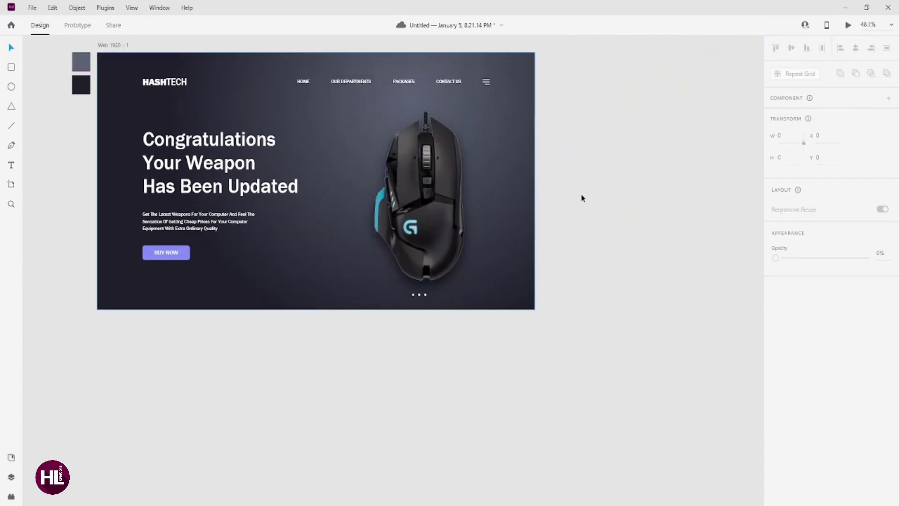
{"action": "scroll", "coordinate": [440, 196], "scroll_direction": "up", "scroll_amount": 3}
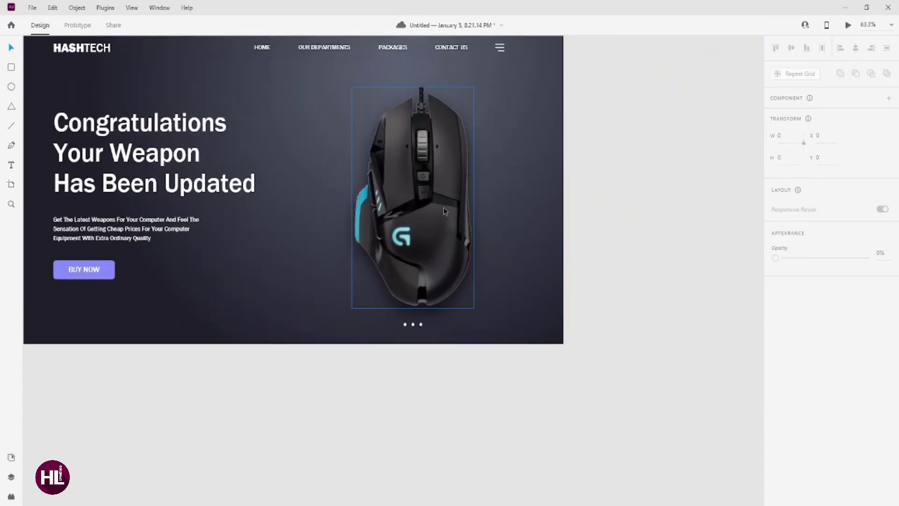
{"action": "scroll", "coordinate": [443, 207], "scroll_direction": "up", "scroll_amount": 2}
{"action": "left_click_drag", "start_coordinate": [476, 203], "coordinate": [447, 227]}
{"action": "scroll", "coordinate": [456, 179], "scroll_direction": "left", "scroll_amount": 5}
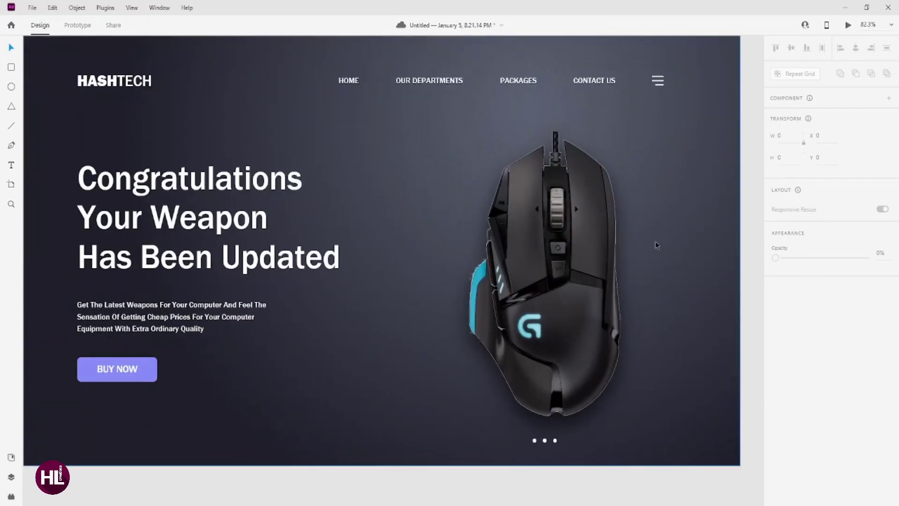
{"action": "scroll", "coordinate": [499, 205], "scroll_direction": "down", "scroll_amount": 3}
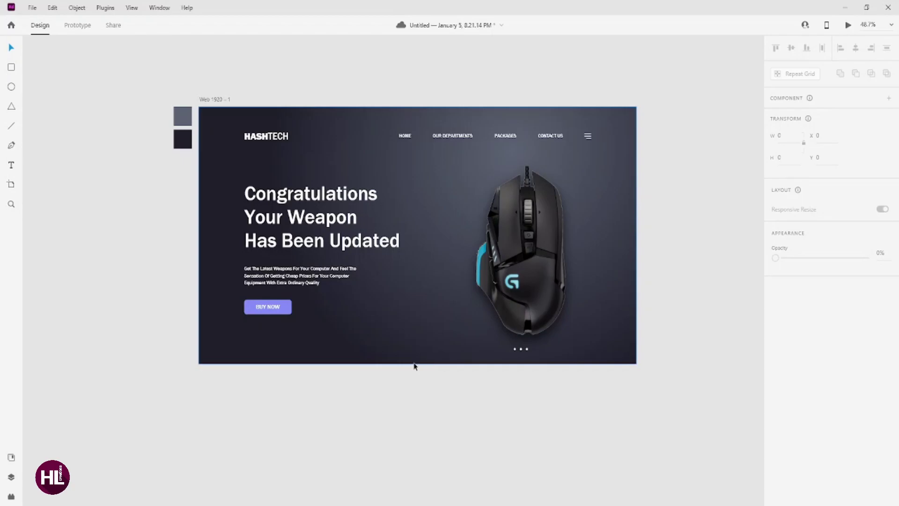
{"action": "left_click", "coordinate": [139, 468]}
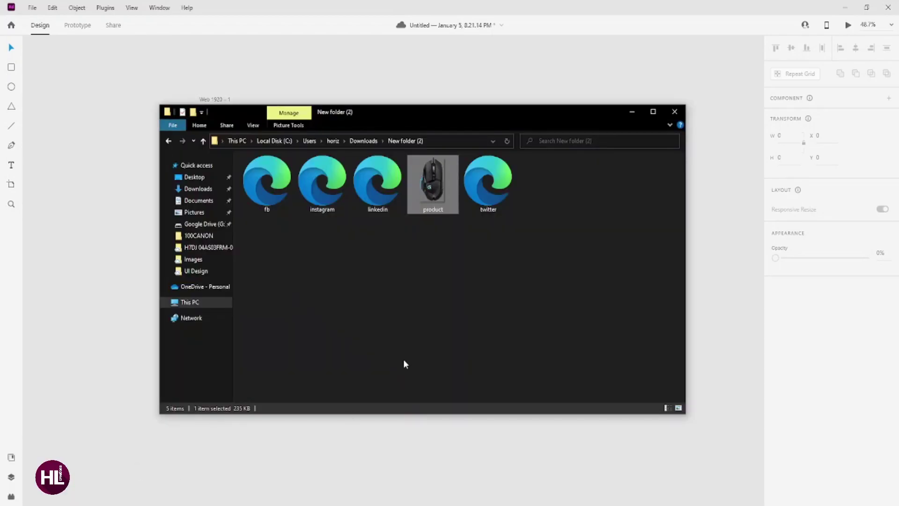
{"action": "left_click_drag", "start_coordinate": [288, 221], "coordinate": [401, 185]}
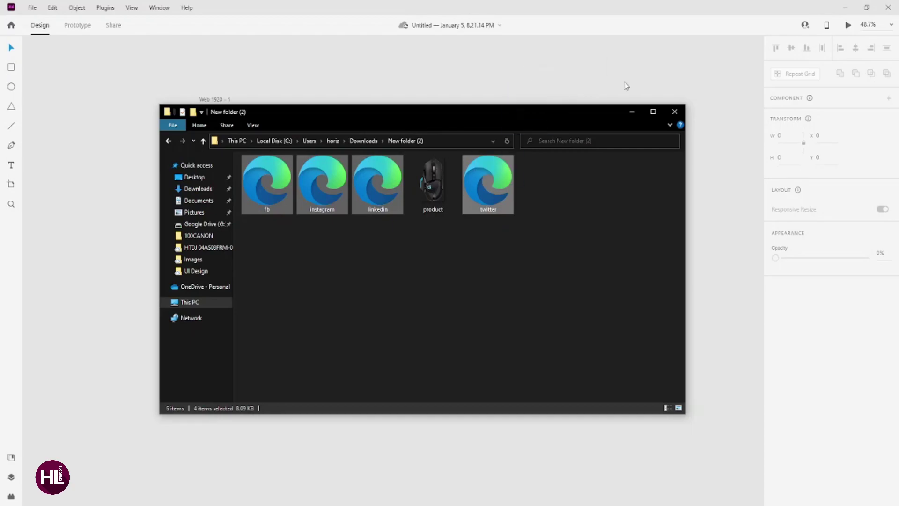
{"action": "left_click_drag", "start_coordinate": [626, 86], "coordinate": [628, 87]}
Shrink the social icons and place them near the artboard's top-right.
{"action": "scroll", "coordinate": [636, 133], "scroll_direction": "right", "scroll_amount": 3}
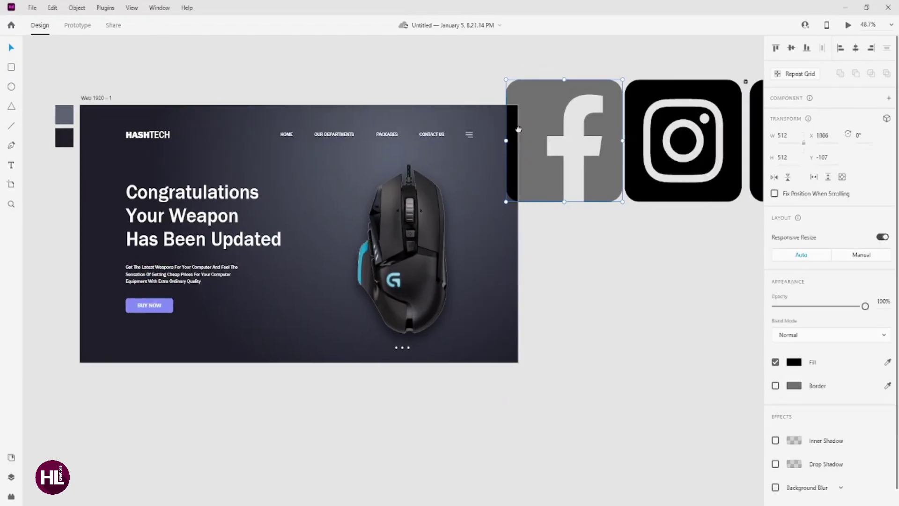
{"action": "scroll", "coordinate": [535, 142], "scroll_direction": "down", "scroll_amount": 2}
{"action": "scroll", "coordinate": [515, 138], "scroll_direction": "down", "scroll_amount": 2}
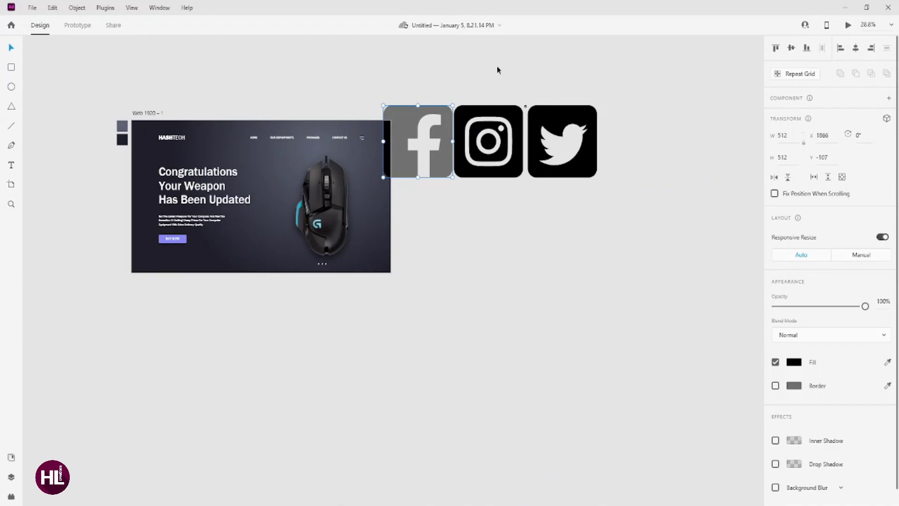
{"action": "left_click_drag", "start_coordinate": [567, 126], "coordinate": [613, 162]}
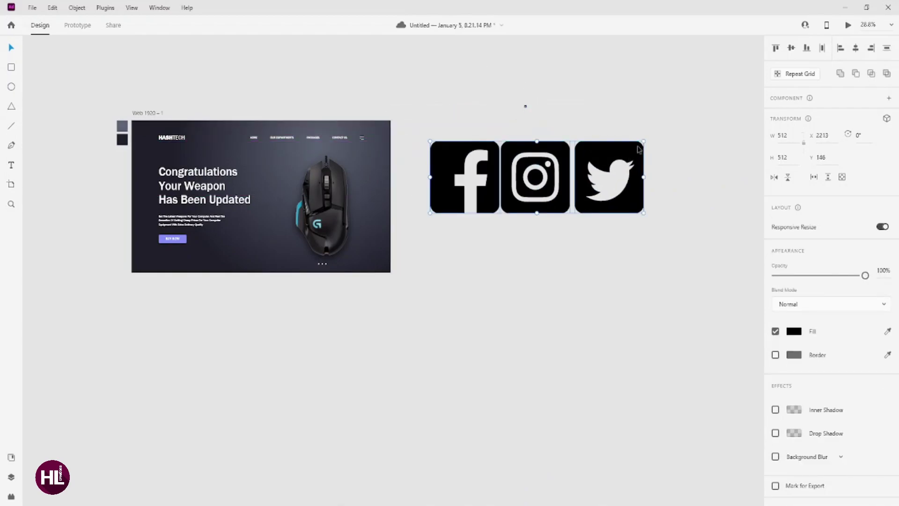
{"action": "left_click_drag", "start_coordinate": [644, 140], "coordinate": [452, 193]}
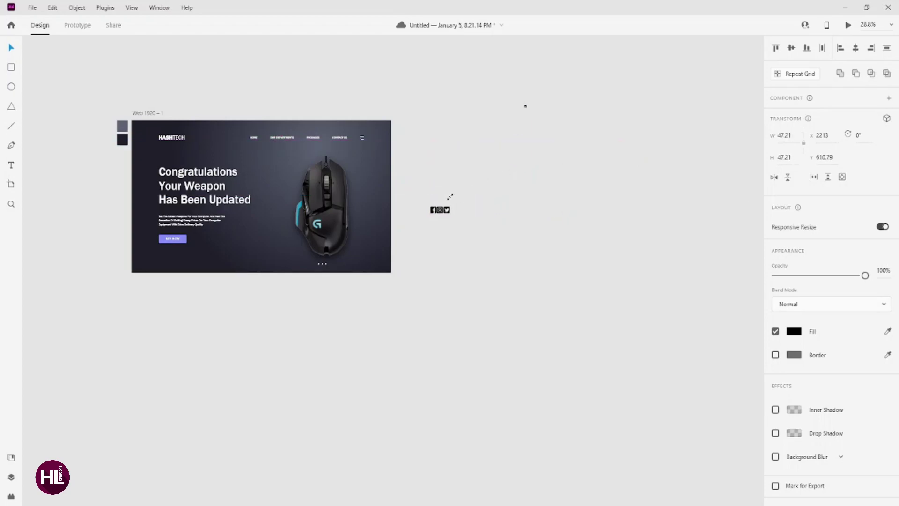
{"action": "scroll", "coordinate": [430, 203], "scroll_direction": "up", "scroll_amount": 3}
{"action": "scroll", "coordinate": [491, 220], "scroll_direction": "up", "scroll_amount": 2}
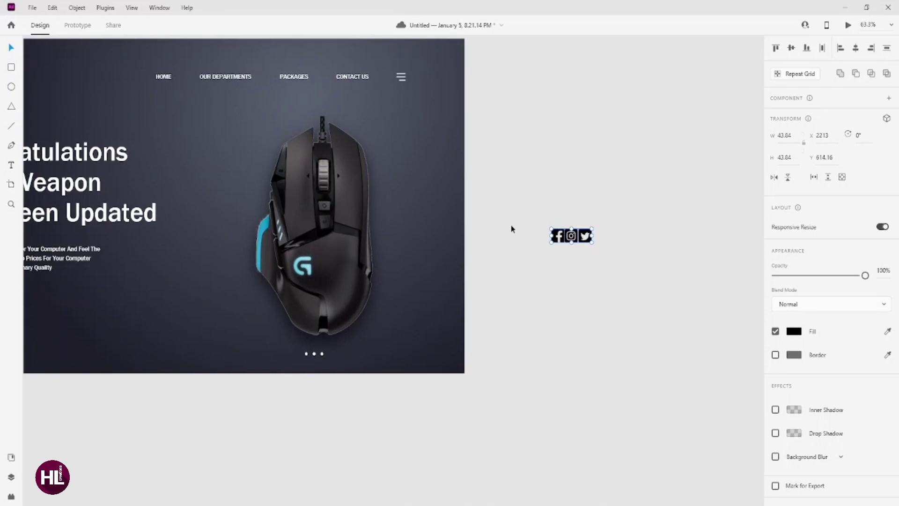
{"action": "left_click_drag", "start_coordinate": [562, 237], "coordinate": [424, 146]}
{"action": "scroll", "coordinate": [707, 88], "scroll_direction": "up", "scroll_amount": 3}
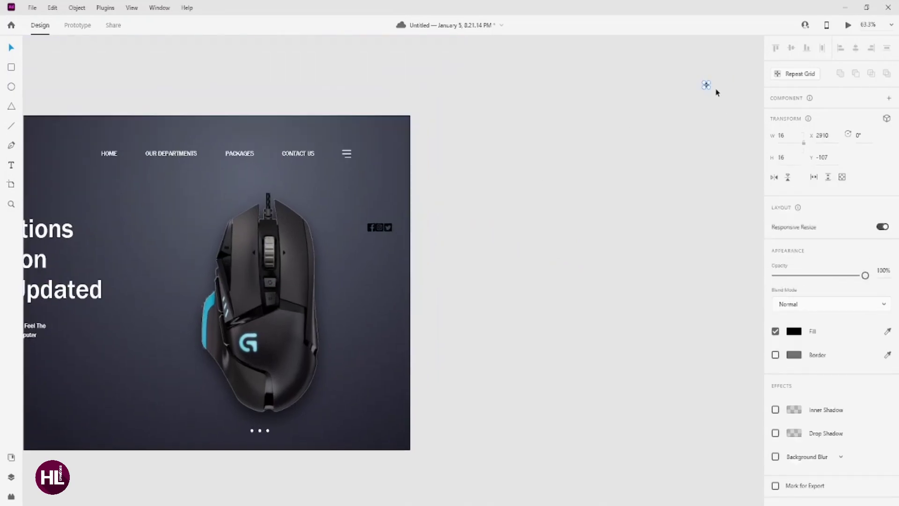
Bring the LinkedIn icon onto the artboard and set its width and height to 26.63.
{"action": "left_click_drag", "start_coordinate": [707, 86], "coordinate": [464, 221]}
{"action": "scroll", "coordinate": [703, 83], "scroll_direction": "up", "scroll_amount": 3}
{"action": "left_click_drag", "start_coordinate": [702, 84], "coordinate": [287, 338]}
{"action": "scroll", "coordinate": [436, 282], "scroll_direction": "up", "scroll_amount": 3}
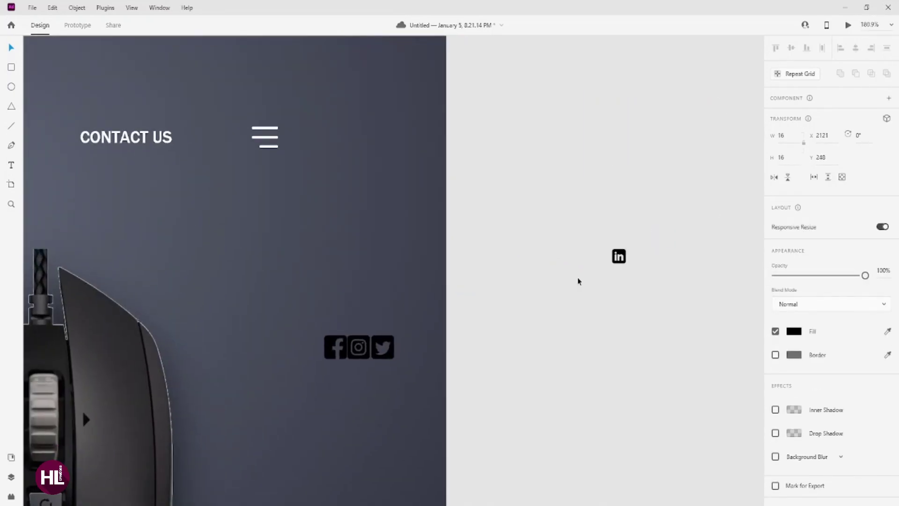
{"action": "scroll", "coordinate": [578, 279], "scroll_direction": "up", "scroll_amount": 4}
{"action": "left_click", "coordinate": [346, 266]}
{"action": "left_click", "coordinate": [335, 402]}
{"action": "double_click", "coordinate": [784, 135]}
{"action": "type", "text": "26.63"}
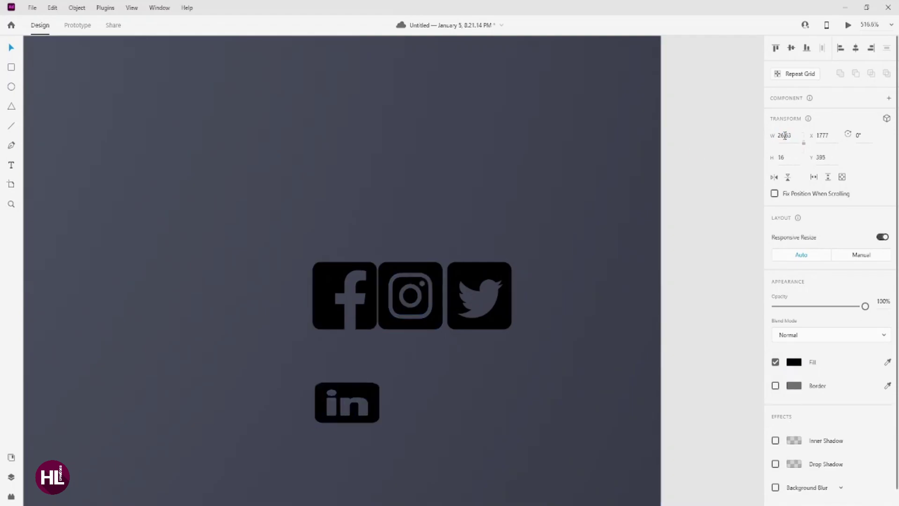
{"action": "double_click", "coordinate": [785, 157]}
{"action": "type", "text": "26.63"}
Stack Facebook, Twitter, Instagram and LinkedIn into one vertical column at X 1749.
{"action": "left_click", "coordinate": [328, 300]}
{"action": "left_click", "coordinate": [478, 300]}
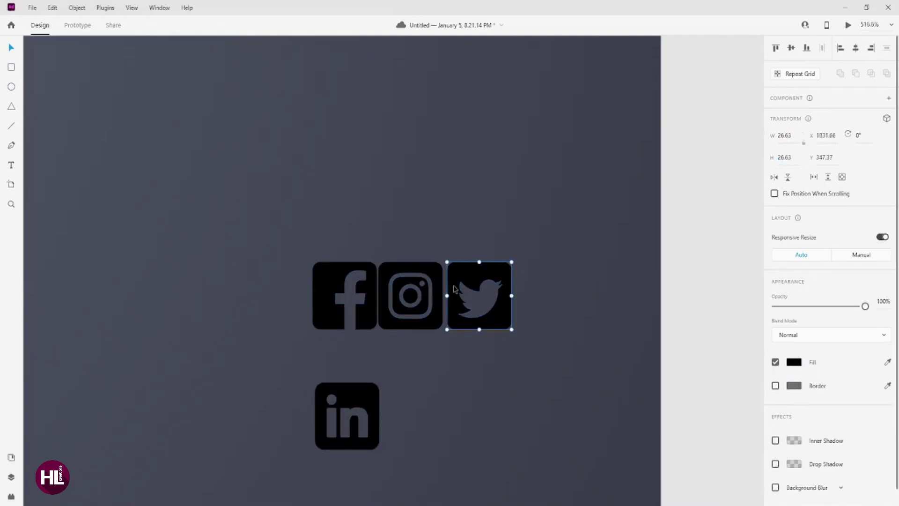
{"action": "left_click", "coordinate": [410, 300], "text": "shift"}
{"action": "left_click", "coordinate": [477, 299]}
{"action": "left_click_drag", "start_coordinate": [347, 416], "coordinate": [275, 296]}
{"action": "mouse_move", "coordinate": [344, 295]}
{"action": "left_mouse_down"}
{"action": "mouse_move", "coordinate": [289, 223]}
{"action": "mouse_move", "coordinate": [275, 136]}
{"action": "left_mouse_up"}
{"action": "mouse_move", "coordinate": [405, 265]}
{"action": "left_mouse_down"}
{"action": "mouse_move", "coordinate": [260, 240]}
{"action": "mouse_move", "coordinate": [274, 224]}
{"action": "left_mouse_up"}
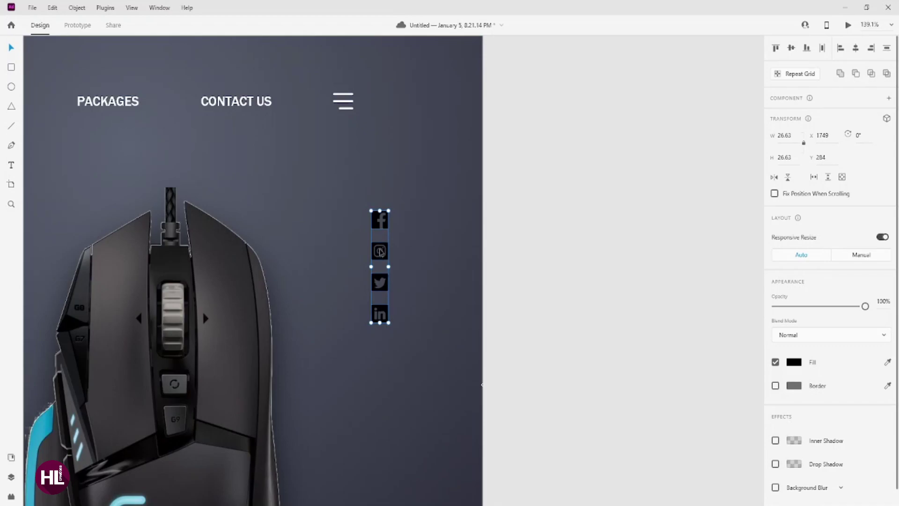
{"action": "right_click", "coordinate": [380, 252]}
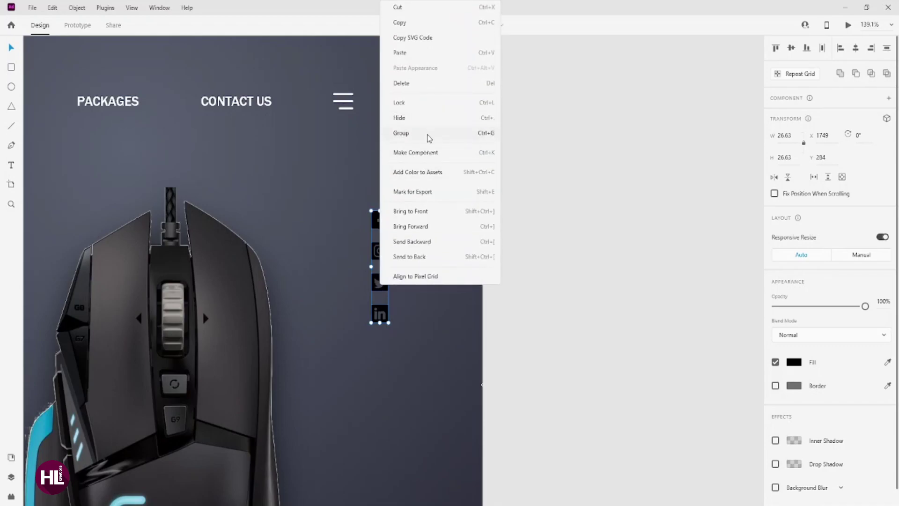
Group the four social icons and center the group vertically on the artboard.
{"action": "left_click", "coordinate": [428, 136]}
{"action": "left_click", "coordinate": [791, 49]}
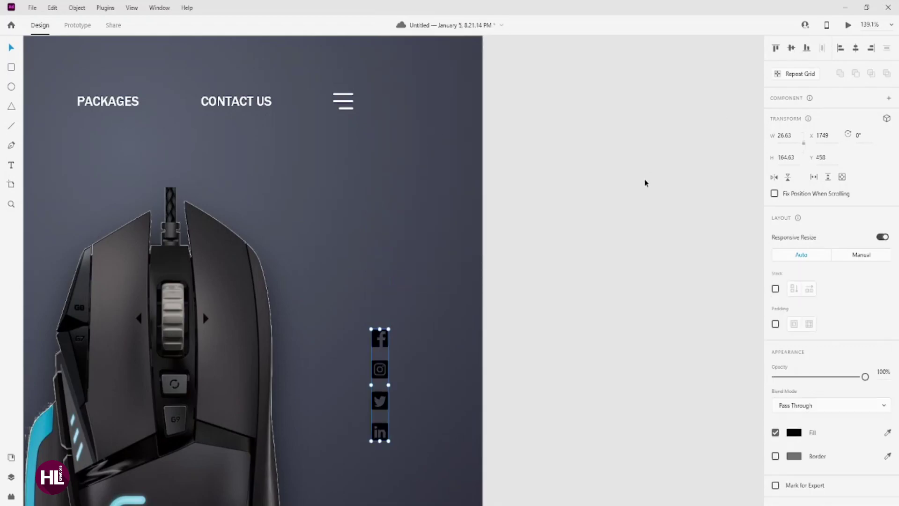
{"action": "left_click", "coordinate": [645, 183]}
{"action": "key", "text": "ctrl+0"}
{"action": "scroll", "coordinate": [513, 305], "scroll_direction": "up", "scroll_amount": 5}
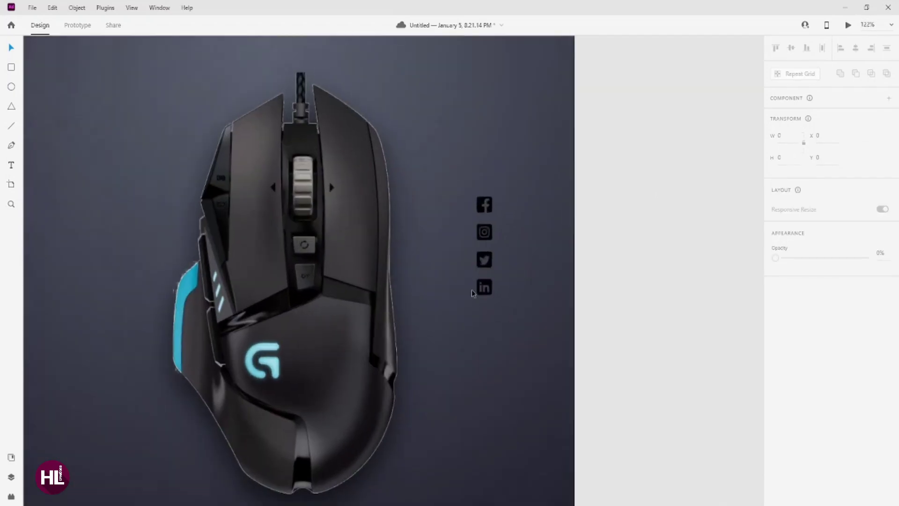
{"action": "left_click", "coordinate": [491, 256]}
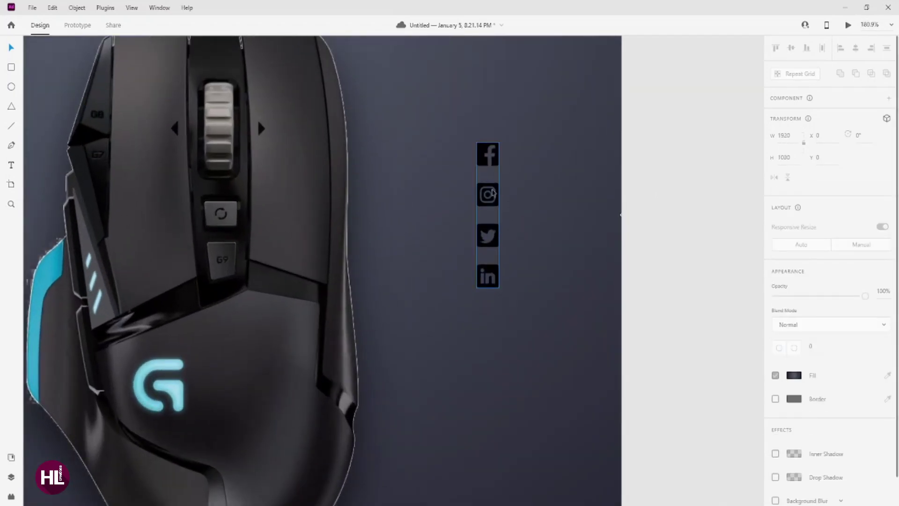
{"action": "left_click", "coordinate": [496, 154]}
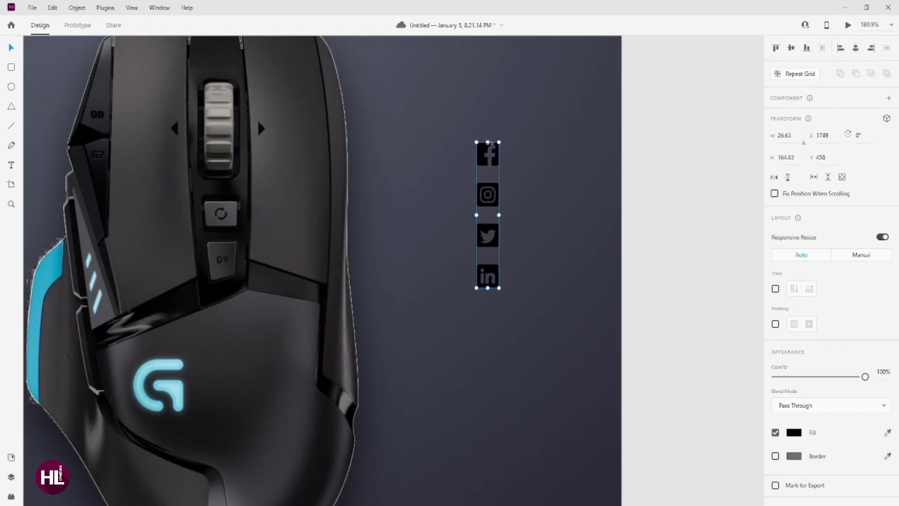
Stretch the icon column to 255.87 px tall, re-center it, and shift it to X 1693.37, Y 412.
{"action": "left_click_drag", "start_coordinate": [489, 140], "coordinate": [489, 72]}
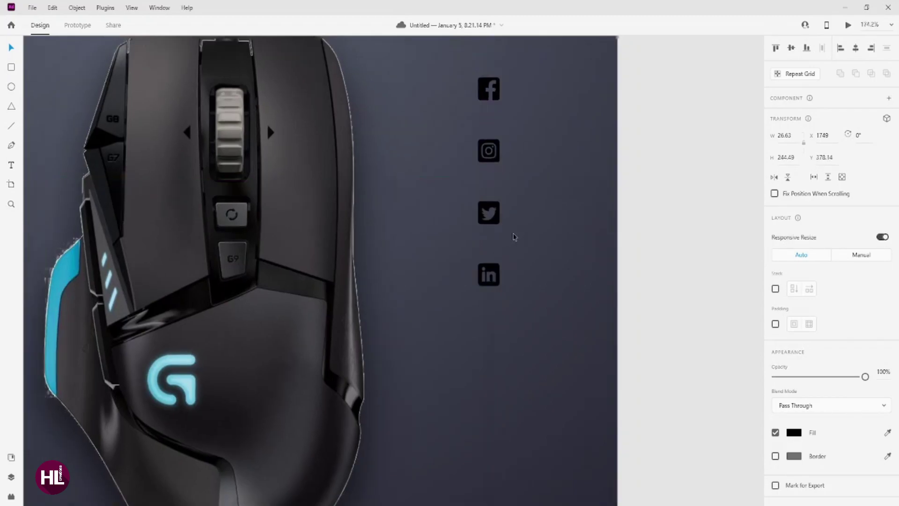
{"action": "scroll", "coordinate": [510, 248], "scroll_direction": "down", "scroll_amount": 5}
{"action": "left_click_drag", "start_coordinate": [502, 258], "coordinate": [502, 287]}
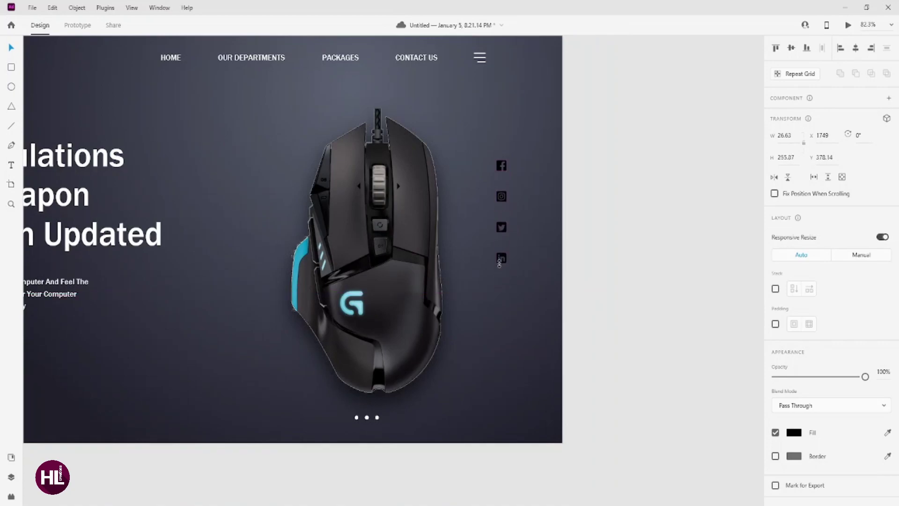
{"action": "left_click", "coordinate": [791, 52]}
{"action": "left_click", "coordinate": [562, 249]}
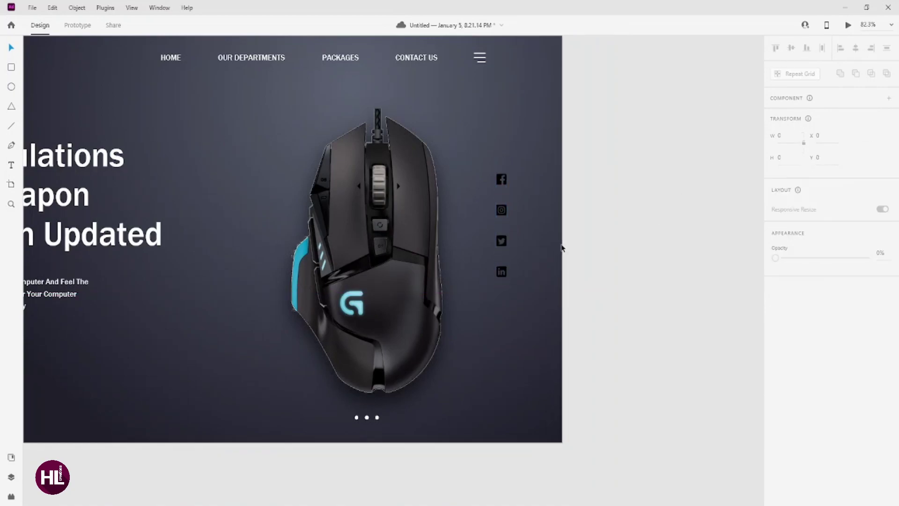
{"action": "left_click_drag", "start_coordinate": [511, 210], "coordinate": [481, 211]}
{"action": "key", "text": "alt"}
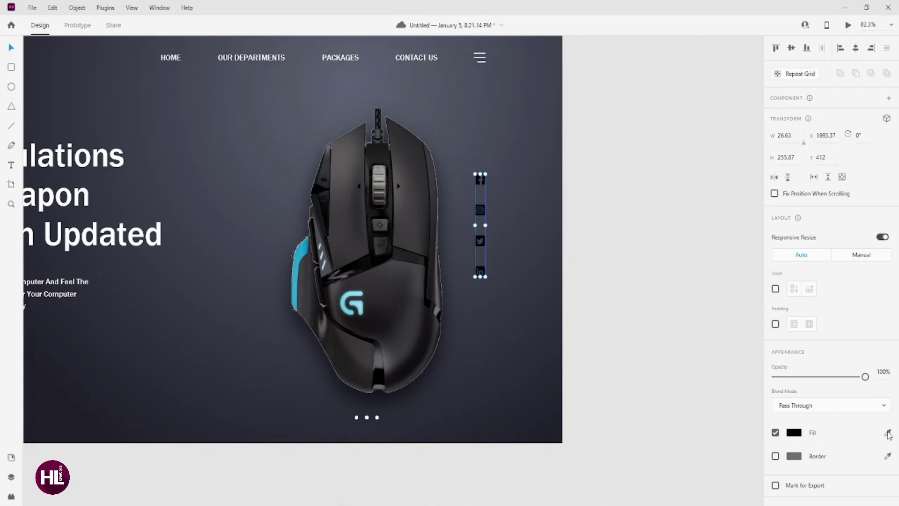
Fill the social icon group white, sampled from the headline, and set its opacity to 80%.
{"action": "left_click", "coordinate": [158, 232]}
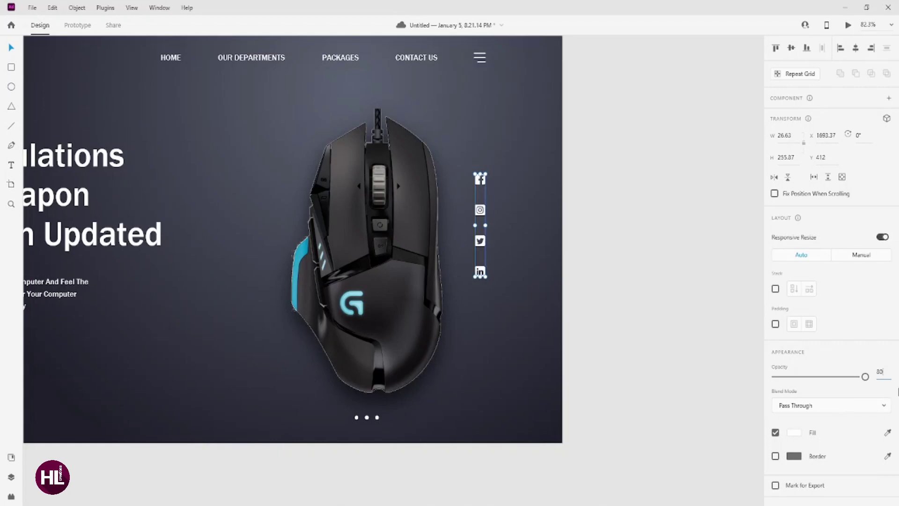
{"action": "left_click", "coordinate": [688, 229]}
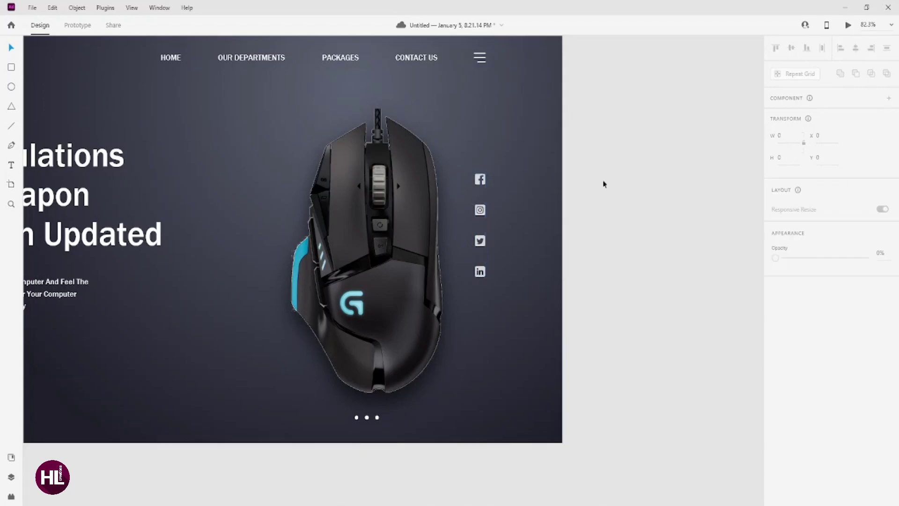
{"action": "left_click", "coordinate": [494, 187]}
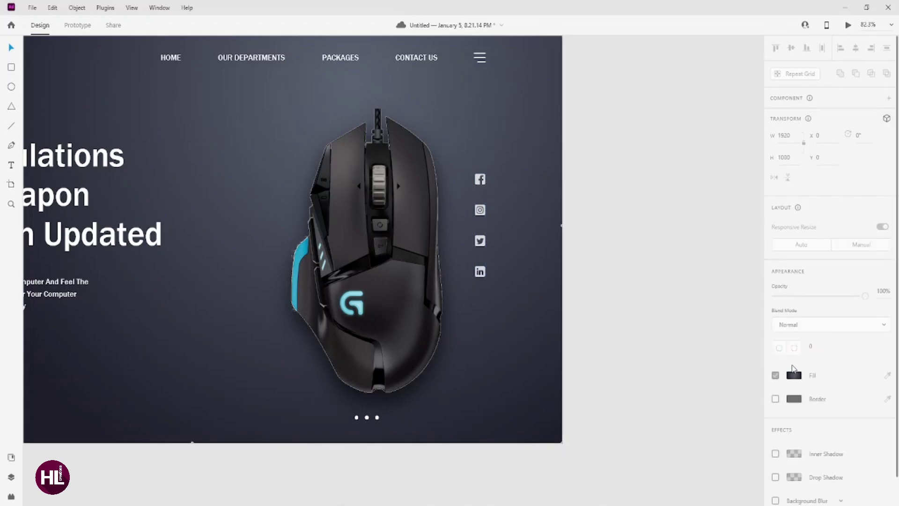
{"action": "left_click", "coordinate": [480, 212]}
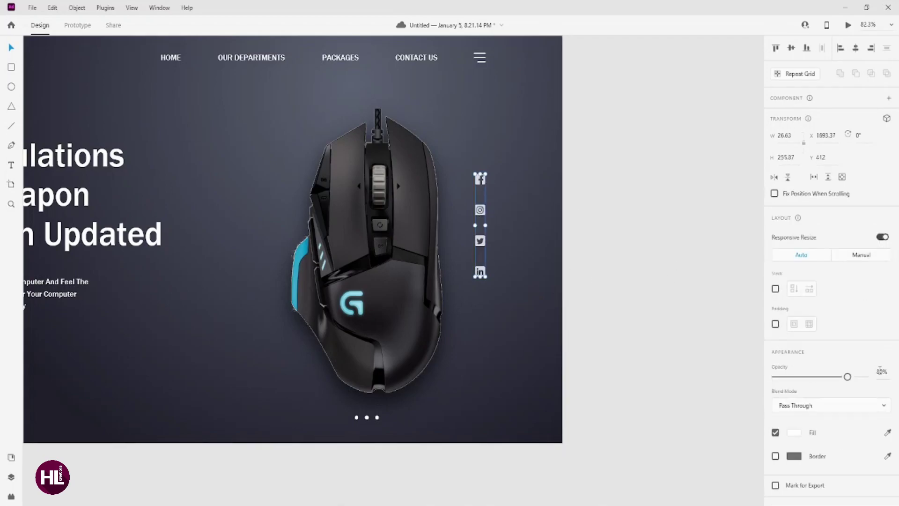
{"action": "left_click_drag", "start_coordinate": [848, 377], "coordinate": [866, 377]}
{"action": "left_click", "coordinate": [585, 235]}
Shrink the mouse image slightly from its bottom edge.
{"action": "scroll", "coordinate": [502, 215], "scroll_direction": "down", "scroll_amount": 2}
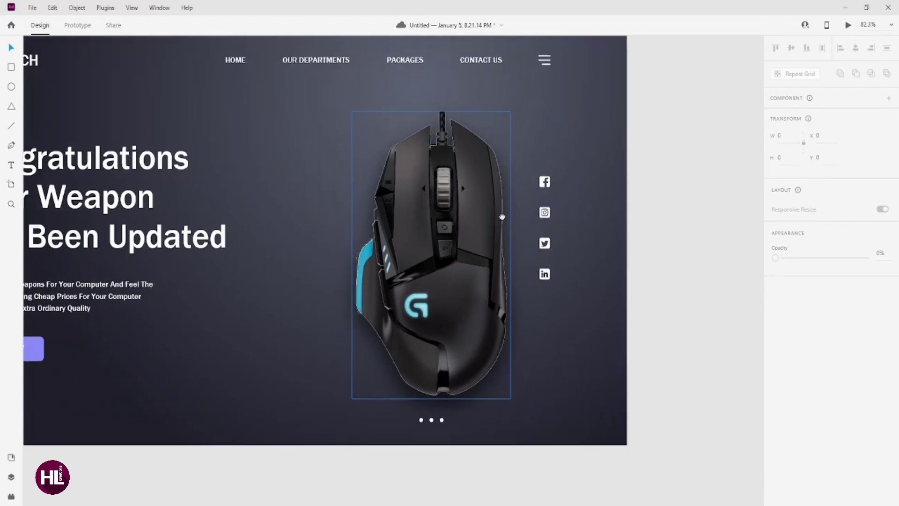
{"action": "scroll", "coordinate": [491, 222], "scroll_direction": "down", "scroll_amount": 3}
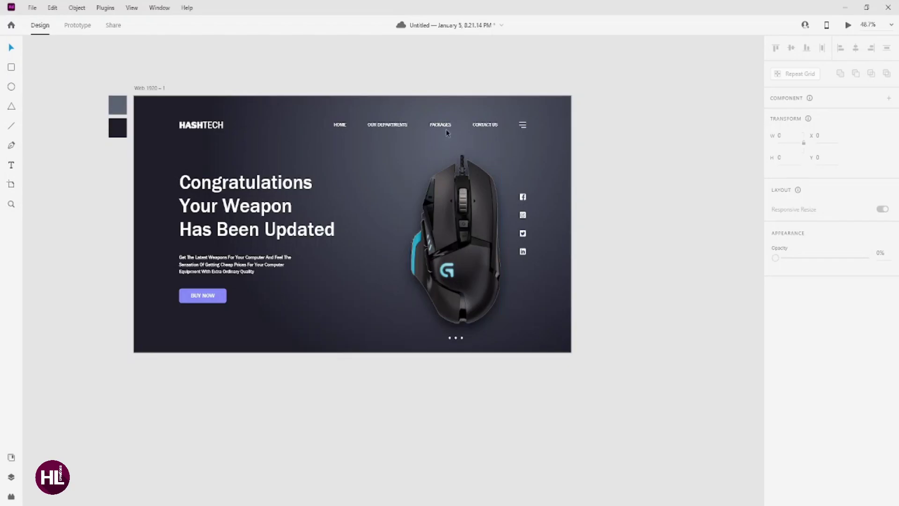
{"action": "scroll", "coordinate": [437, 112], "scroll_direction": "up", "scroll_amount": 2}
{"action": "scroll", "coordinate": [437, 113], "scroll_direction": "up", "scroll_amount": 4}
{"action": "left_click", "coordinate": [436, 150]}
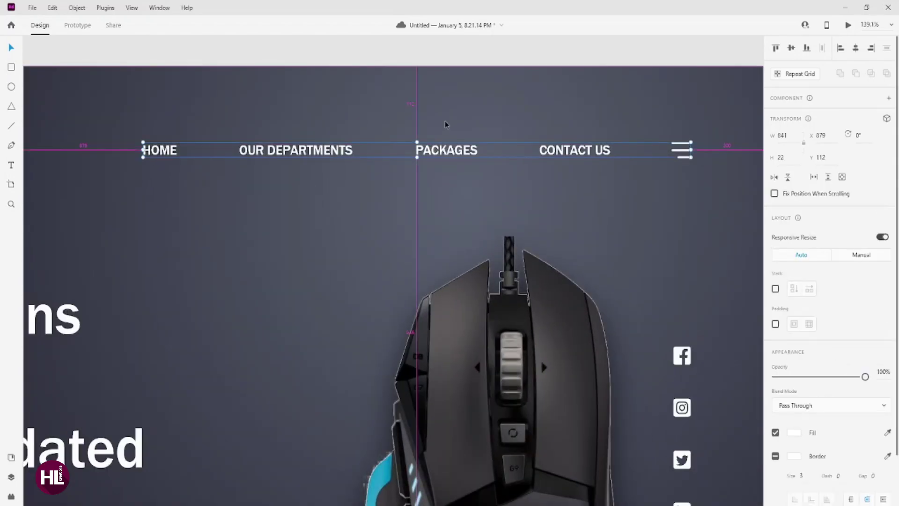
{"action": "scroll", "coordinate": [446, 124], "scroll_direction": "down", "scroll_amount": 5}
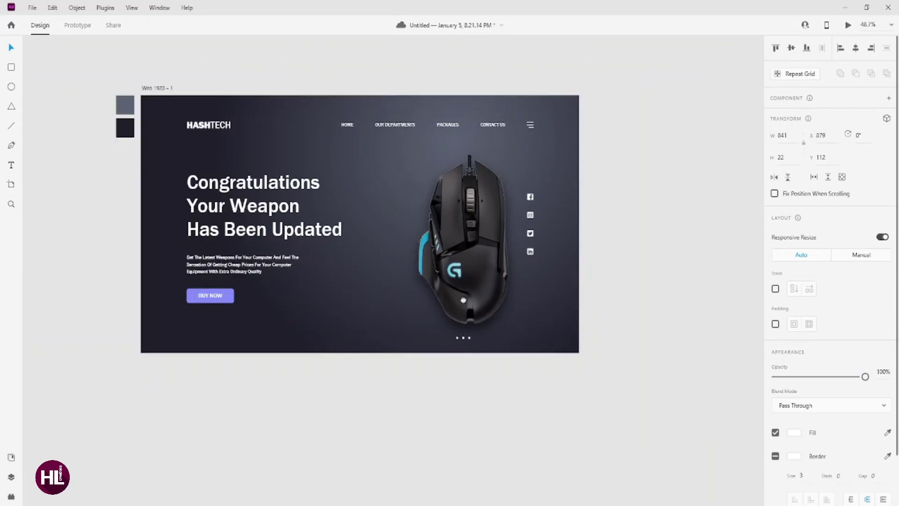
{"action": "scroll", "coordinate": [471, 300], "scroll_direction": "up", "scroll_amount": 5}
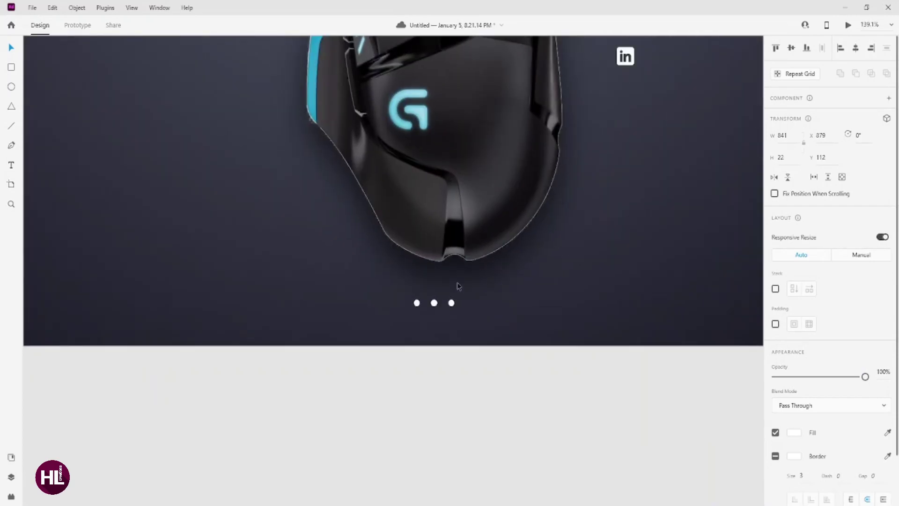
{"action": "left_click", "coordinate": [469, 217]}
{"action": "scroll", "coordinate": [474, 269], "scroll_direction": "down", "scroll_amount": 5}
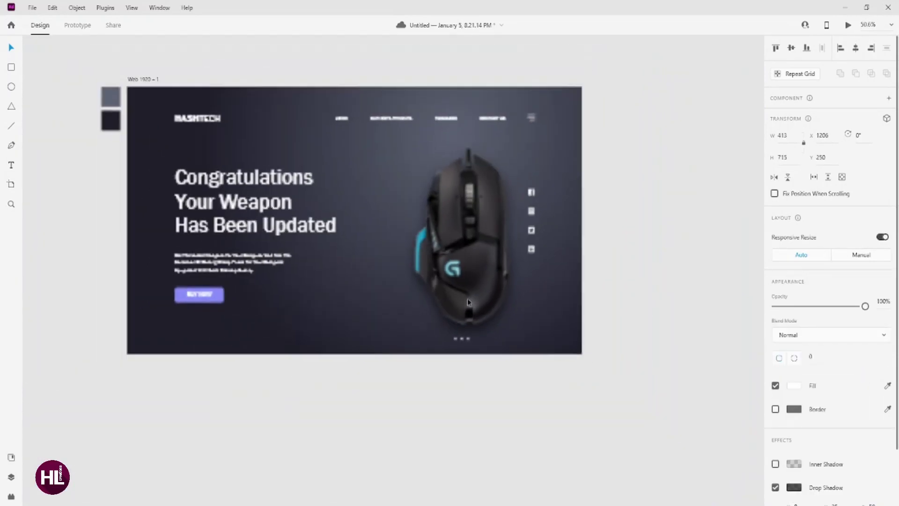
{"action": "mouse_move", "coordinate": [464, 327]}
{"action": "left_mouse_down"}
{"action": "mouse_move", "coordinate": [464, 305]}
{"action": "mouse_move", "coordinate": [462, 315]}
{"action": "left_mouse_up"}
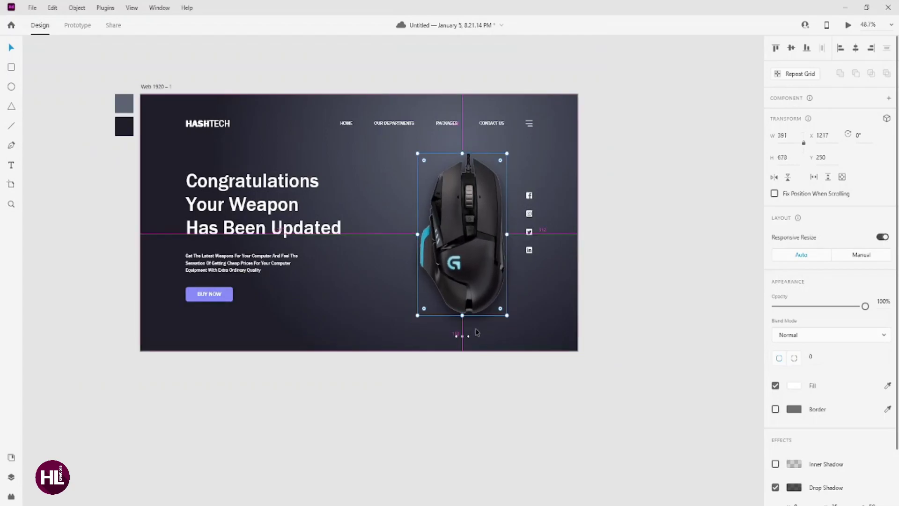
{"action": "scroll", "coordinate": [477, 332], "scroll_direction": "up", "scroll_amount": 5}
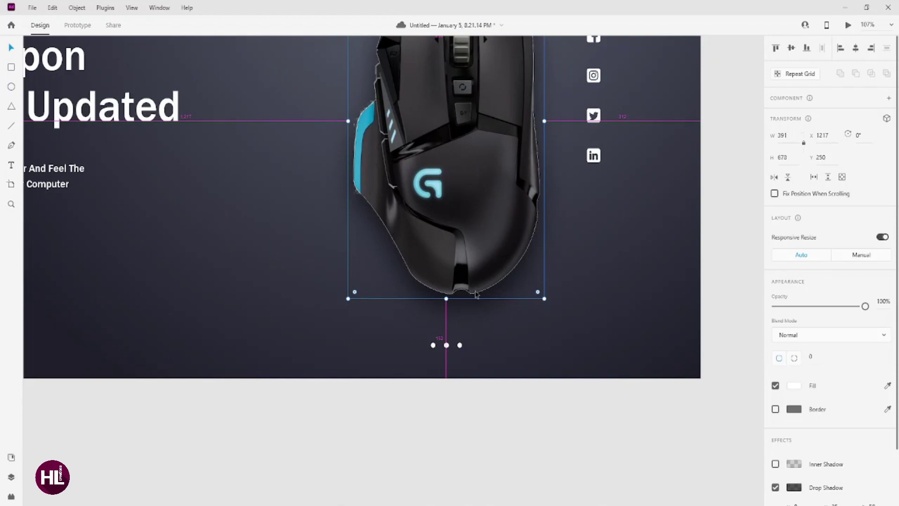
{"action": "scroll", "coordinate": [475, 294], "scroll_direction": "up", "scroll_amount": 3}
{"action": "scroll", "coordinate": [458, 328], "scroll_direction": "down", "scroll_amount": 2}
Nudge the three slider dots up one step with the arrow keys.
{"action": "left_click", "coordinate": [448, 350]}
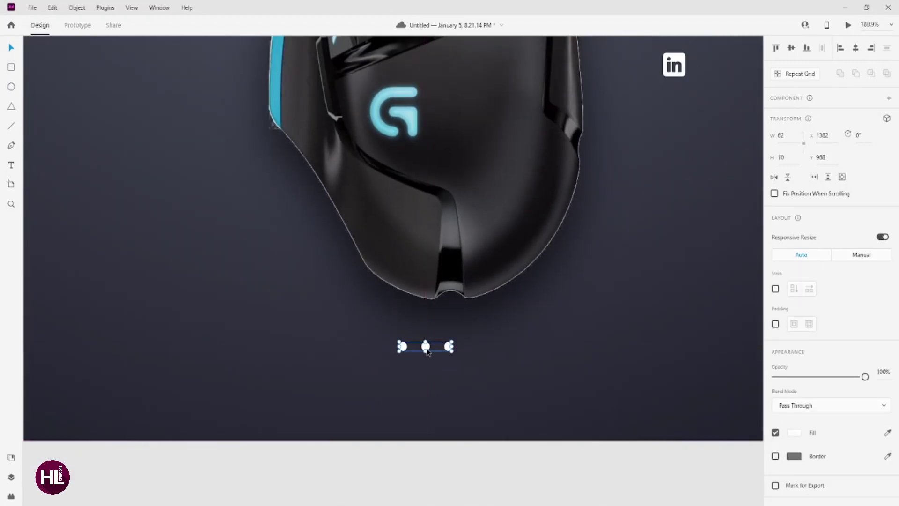
{"action": "key", "text": "Up"}
{"action": "key", "text": "Up"}
{"action": "key", "text": "Up"}
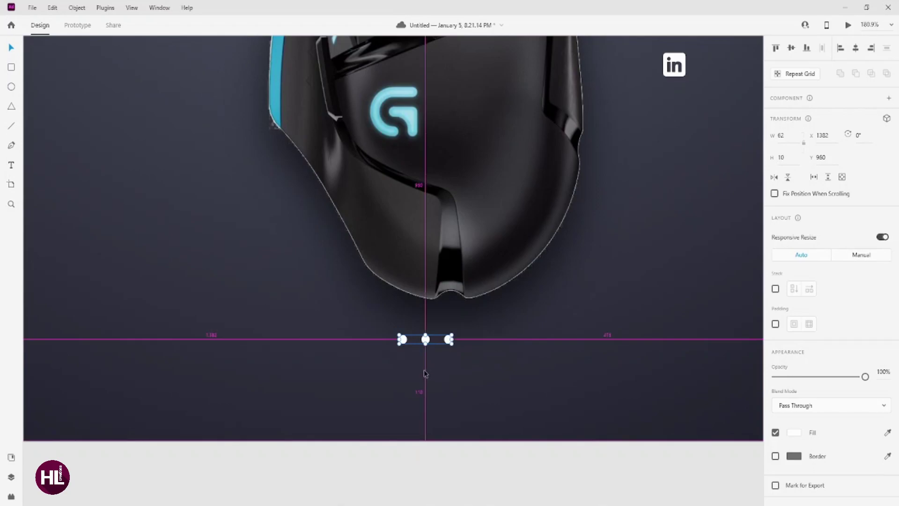
{"action": "key", "text": "Up"}
{"action": "key", "text": "Up"}
{"action": "key", "text": "Up"}
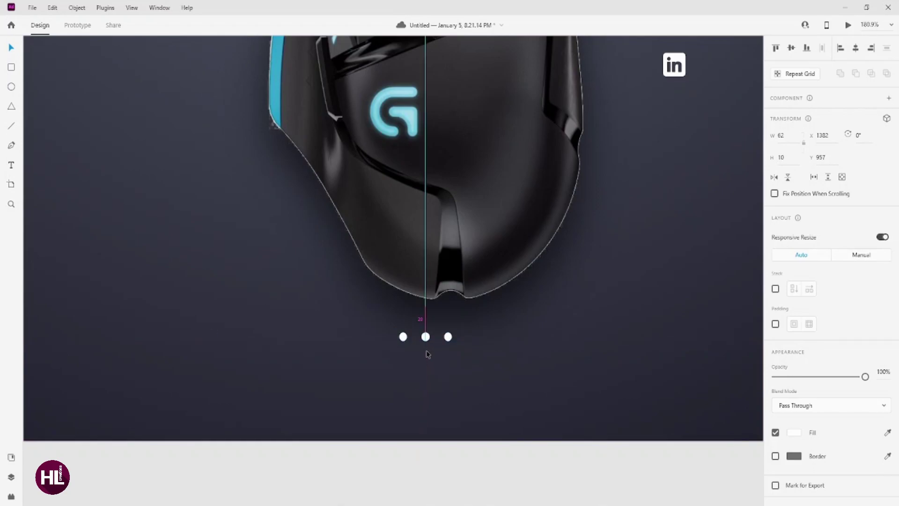
{"action": "key", "text": "Down"}
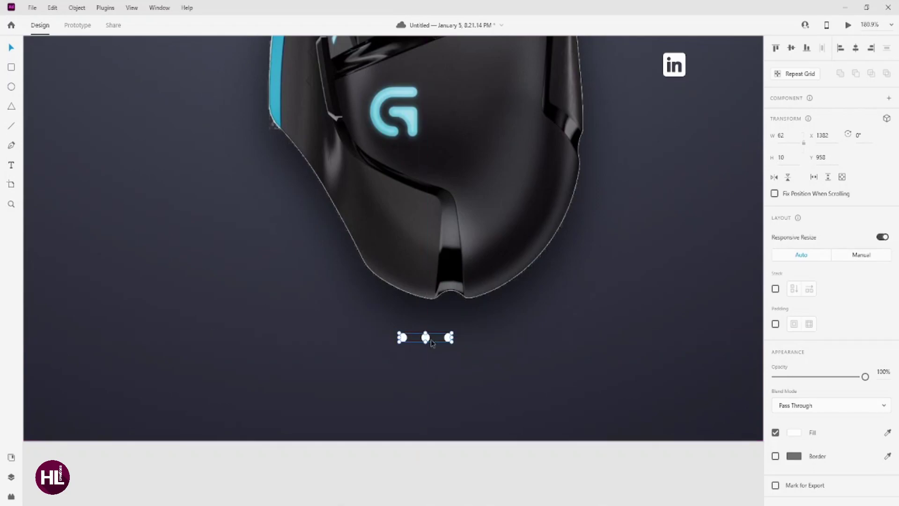
Resize the mouse image and raise it to Y 213 above the slider dots.
{"action": "left_click", "coordinate": [425, 304]}
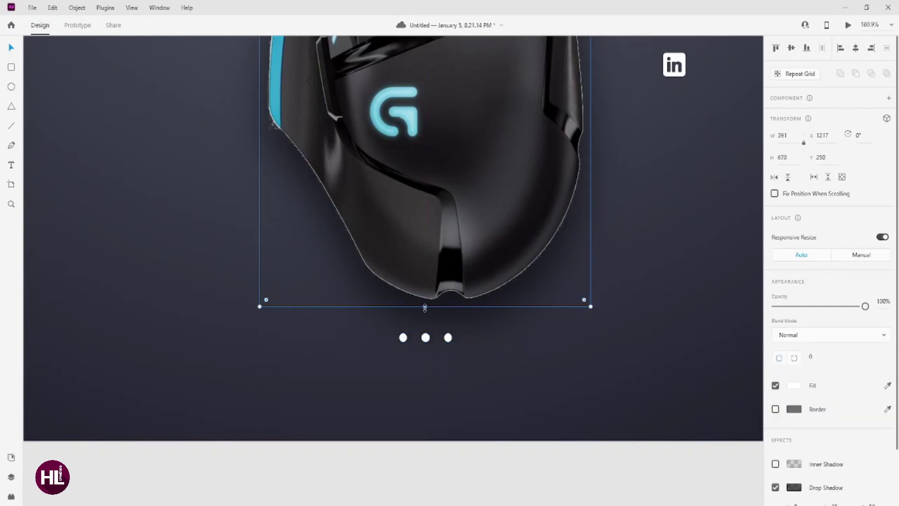
{"action": "left_click_drag", "start_coordinate": [426, 305], "coordinate": [426, 298]}
{"action": "scroll", "coordinate": [445, 216], "scroll_direction": "down", "scroll_amount": 5}
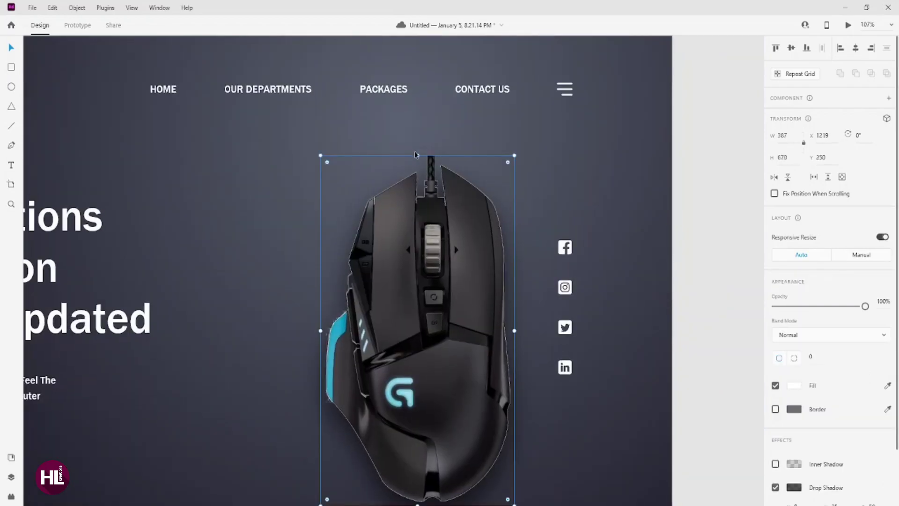
{"action": "left_click_drag", "start_coordinate": [418, 156], "coordinate": [418, 146]}
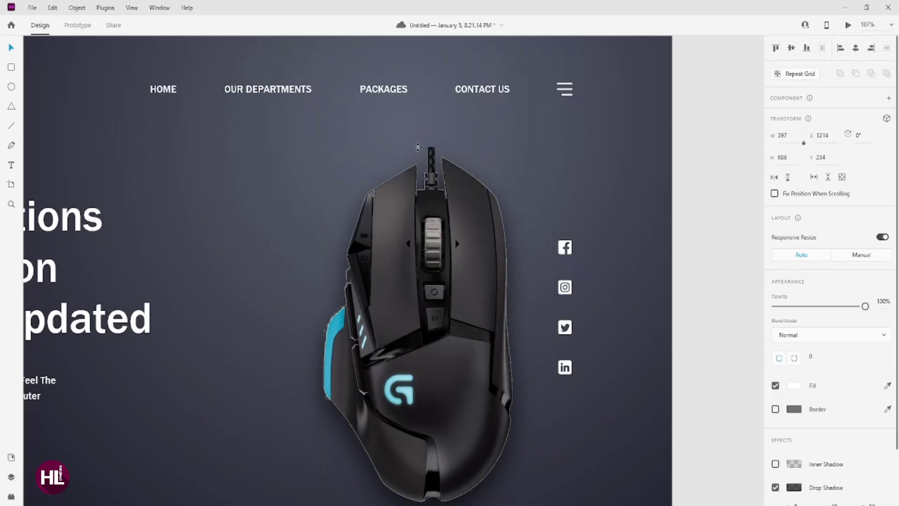
{"action": "scroll", "coordinate": [583, 225], "scroll_direction": "down", "scroll_amount": 2}
{"action": "scroll", "coordinate": [582, 225], "scroll_direction": "down", "scroll_amount": 2}
{"action": "left_click", "coordinate": [659, 218]}
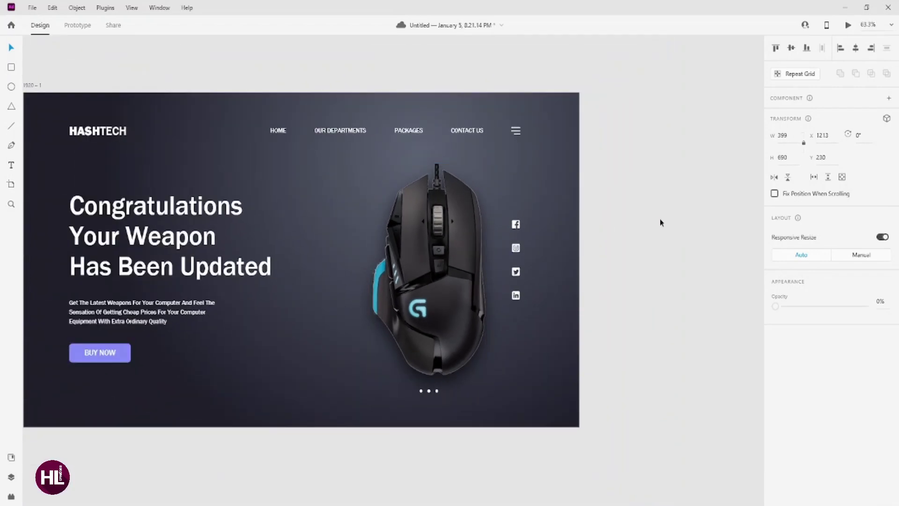
{"action": "left_click_drag", "start_coordinate": [446, 287], "coordinate": [445, 282]}
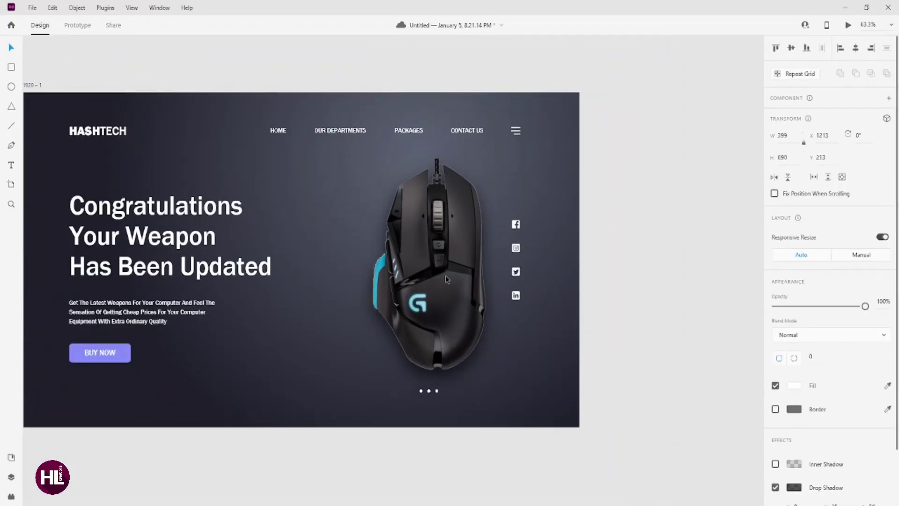
{"action": "left_click", "coordinate": [429, 391], "text": "shift"}
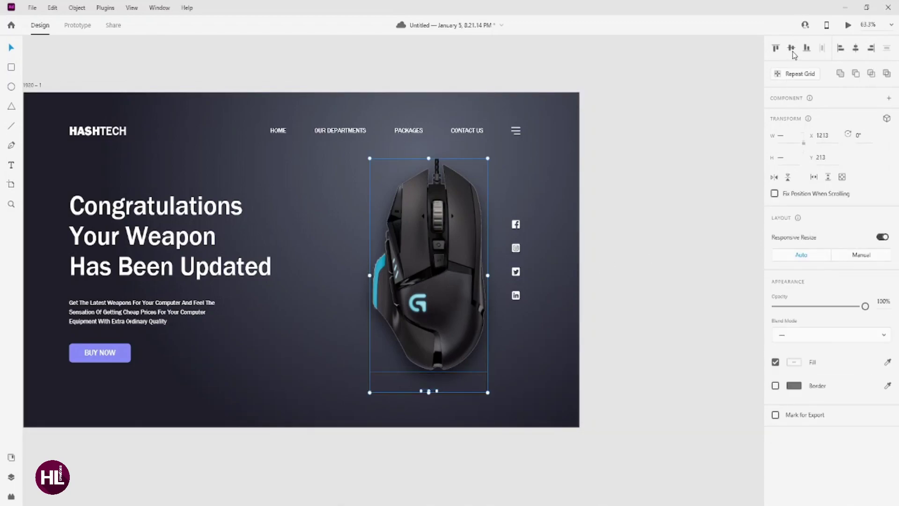
{"action": "left_click", "coordinate": [726, 205]}
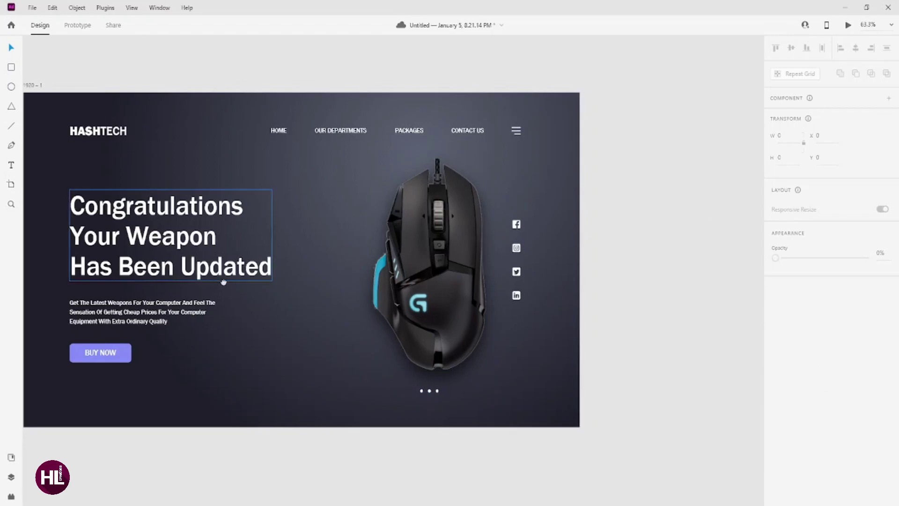
{"action": "scroll", "coordinate": [198, 80], "scroll_direction": "left", "scroll_amount": 2}
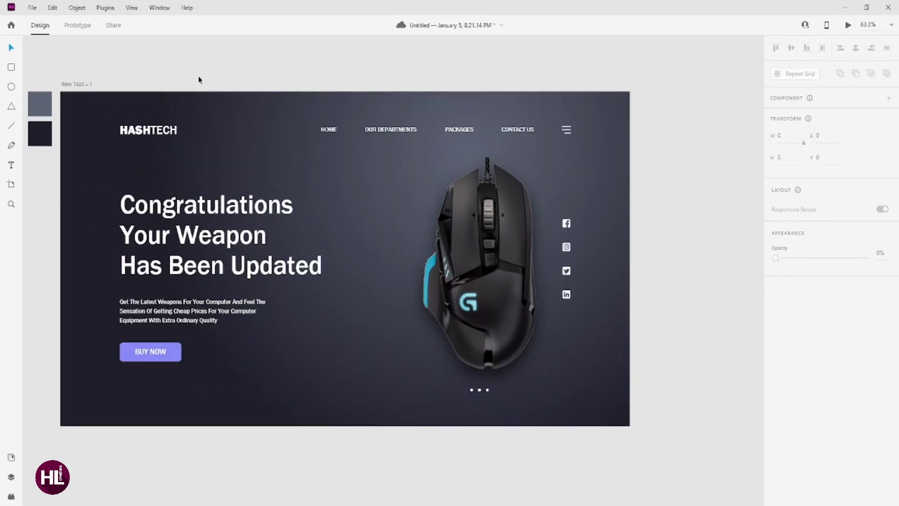
{"action": "scroll", "coordinate": [234, 72], "scroll_direction": "left", "scroll_amount": 2}
{"action": "scroll", "coordinate": [234, 73], "scroll_direction": "up", "scroll_amount": 1}
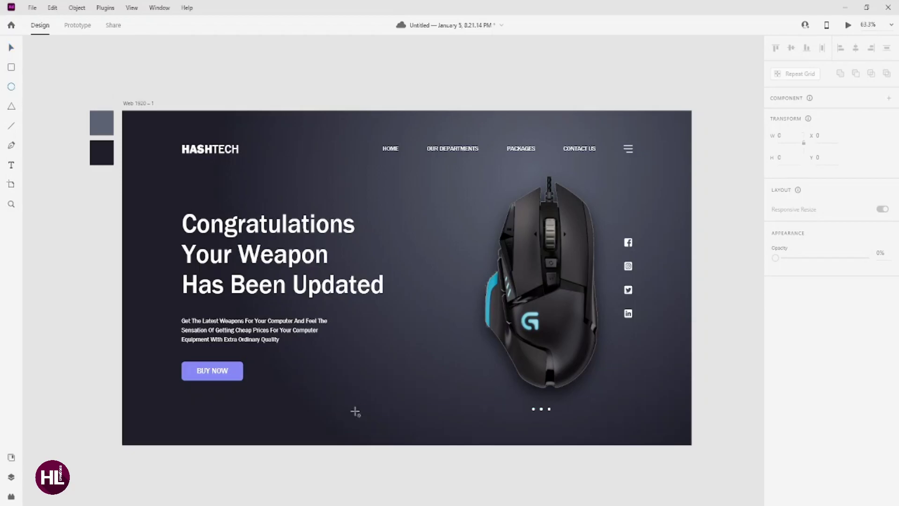
Draw a white circle at 28% opacity and move it up and right.
{"action": "scroll", "coordinate": [355, 412], "scroll_direction": "up", "scroll_amount": 3}
{"action": "scroll", "coordinate": [361, 401], "scroll_direction": "up", "scroll_amount": 1}
{"action": "left_click_drag", "start_coordinate": [364, 373], "coordinate": [390, 403]}
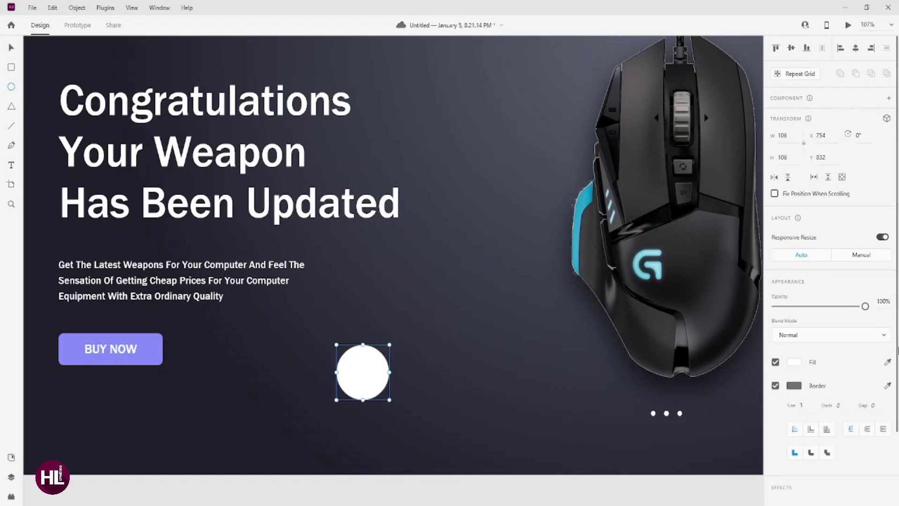
{"action": "left_click_drag", "start_coordinate": [839, 311], "coordinate": [799, 308]}
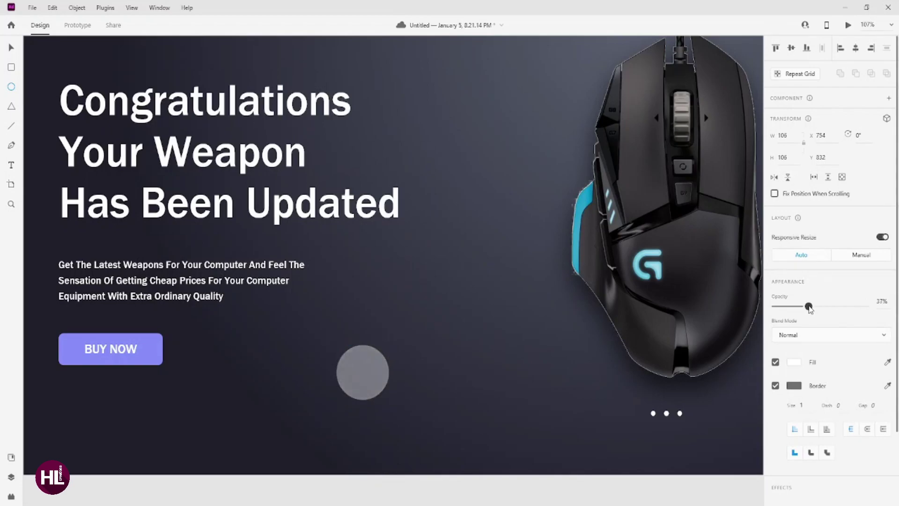
{"action": "left_click", "coordinate": [12, 46]}
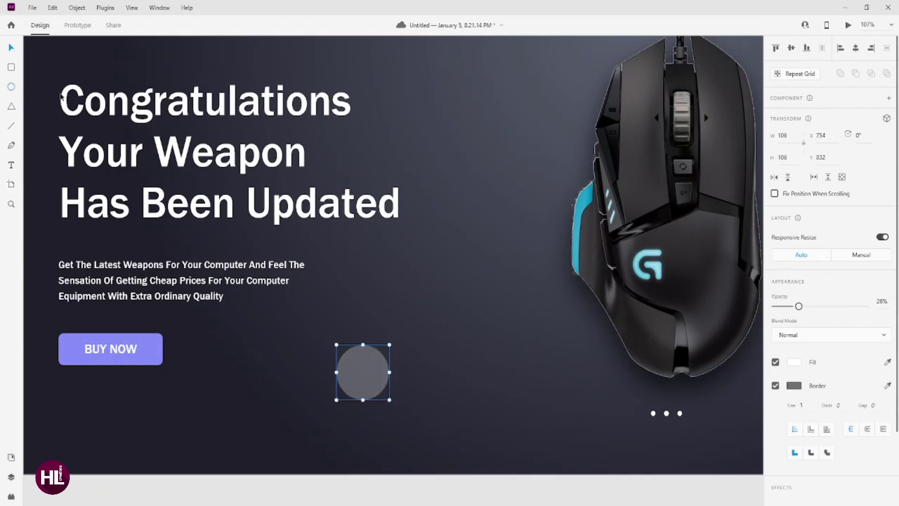
{"action": "left_click_drag", "start_coordinate": [373, 379], "coordinate": [423, 343]}
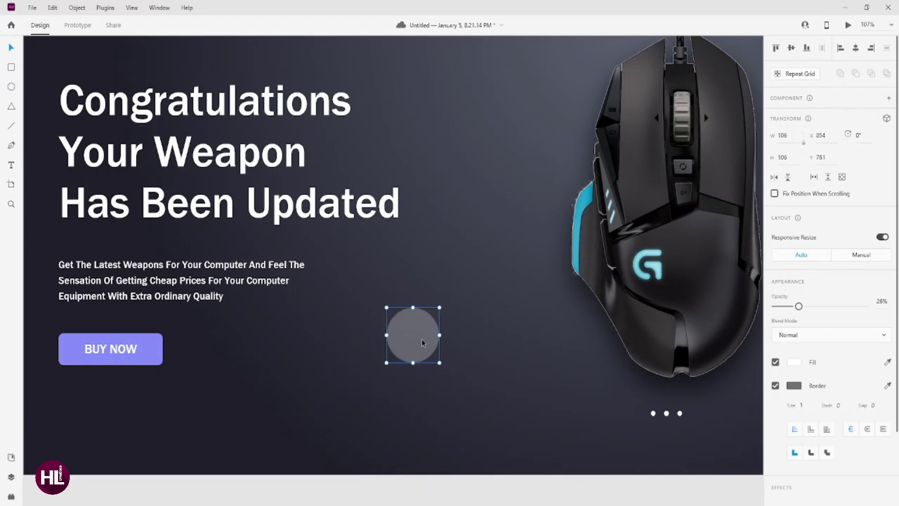
{"action": "key", "text": "alt"}
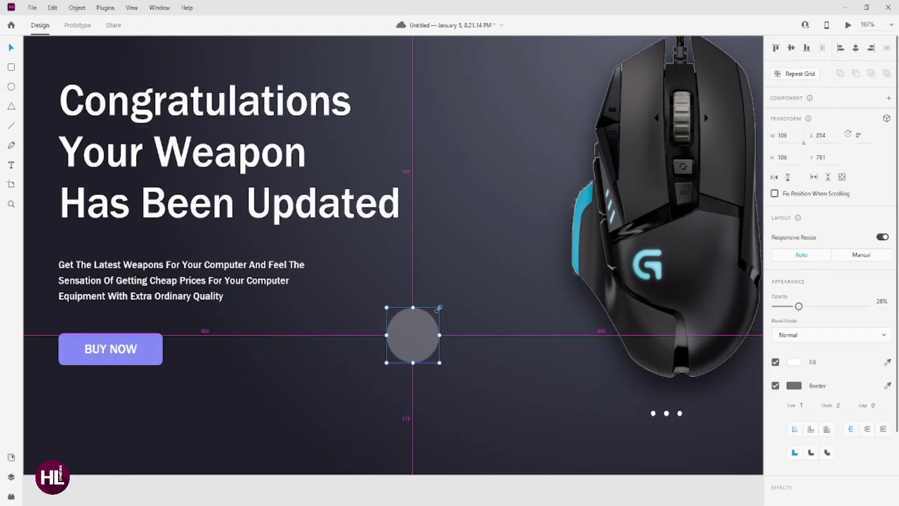
Resize the circle to 116 px, move it level with the navigation, then make it 56 px.
{"action": "mouse_move", "coordinate": [439, 308]}
{"action": "left_mouse_down"}
{"action": "mouse_move", "coordinate": [431, 316]}
{"action": "mouse_move", "coordinate": [576, 102]}
{"action": "mouse_move", "coordinate": [471, 349]}
{"action": "mouse_move", "coordinate": [218, 349]}
{"action": "left_mouse_up"}
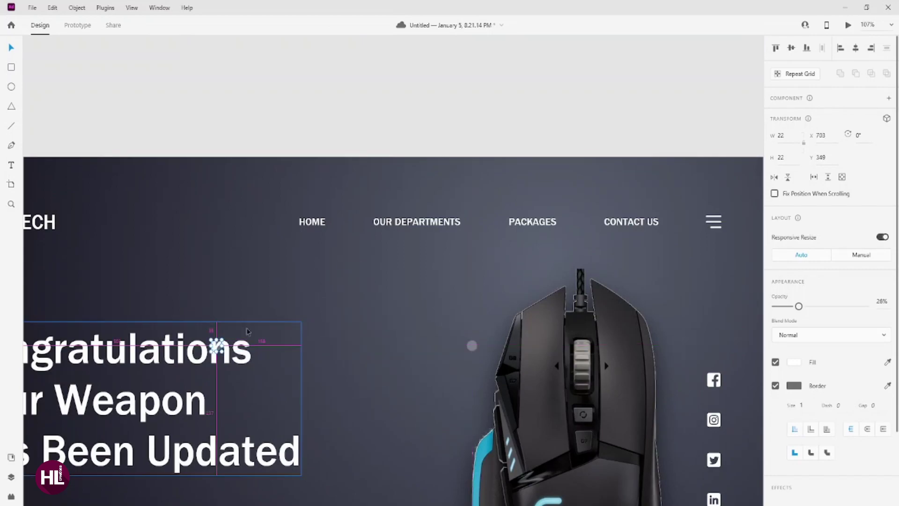
{"action": "left_click_drag", "start_coordinate": [218, 339], "coordinate": [245, 312]}
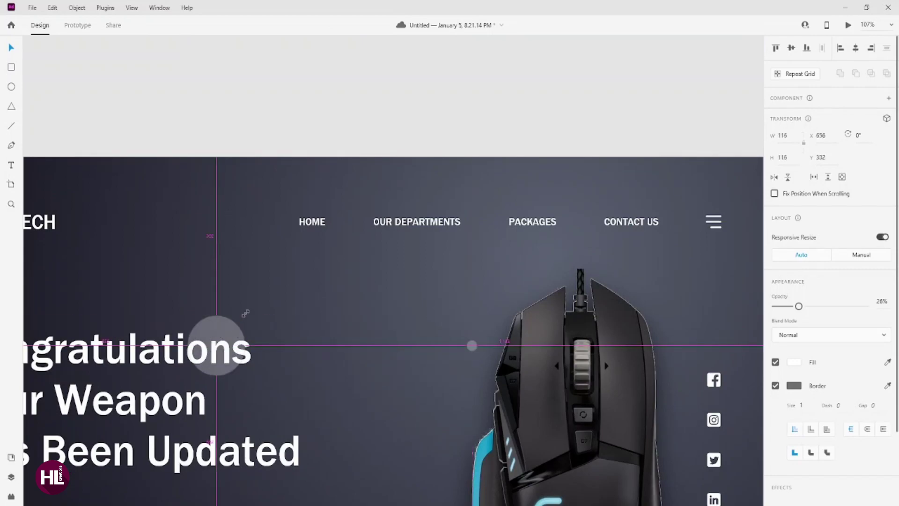
{"action": "left_click_drag", "start_coordinate": [217, 344], "coordinate": [206, 229]}
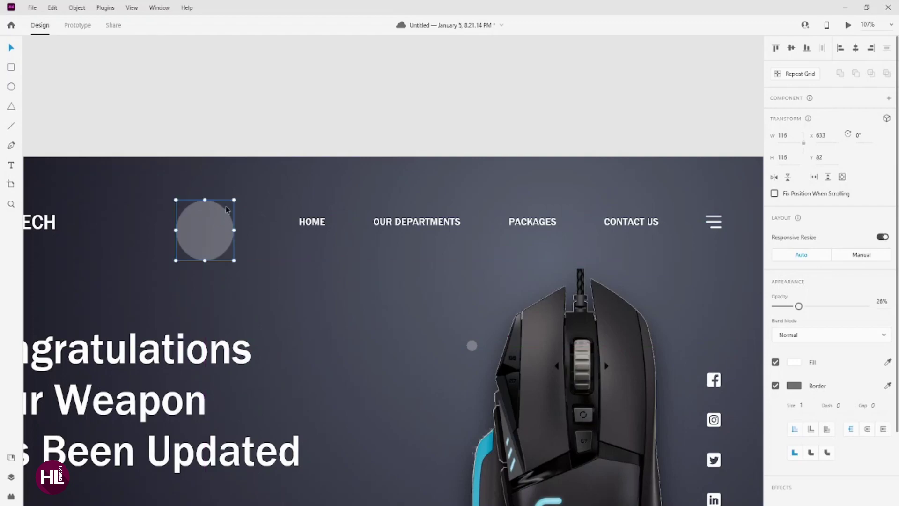
{"action": "mouse_move", "coordinate": [237, 198]}
{"action": "left_mouse_down"}
{"action": "mouse_move", "coordinate": [217, 228]}
{"action": "mouse_move", "coordinate": [142, 247]}
{"action": "mouse_move", "coordinate": [696, 343]}
{"action": "mouse_move", "coordinate": [758, 318]}
{"action": "left_mouse_up"}
Place a 22 px translucent circle beside the Facebook icon.
{"action": "scroll", "coordinate": [608, 327], "scroll_direction": "right", "scroll_amount": 6}
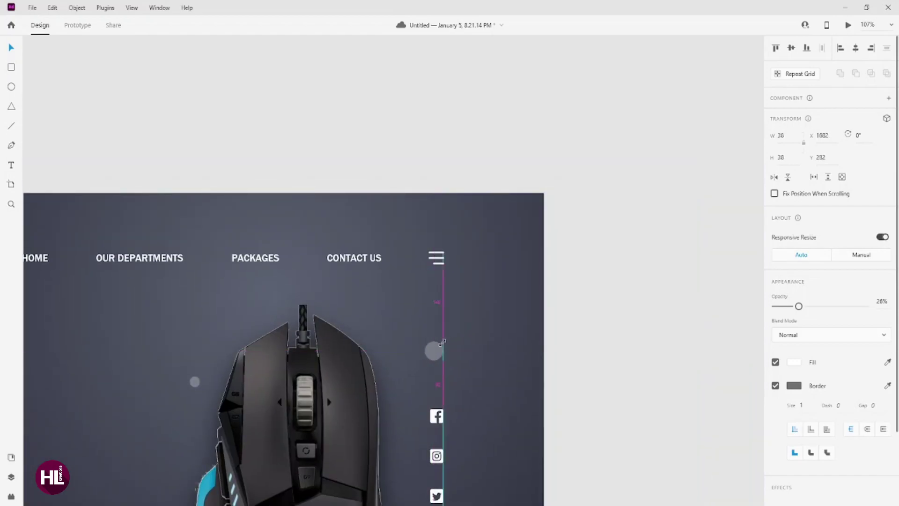
{"action": "mouse_move", "coordinate": [434, 351]}
{"action": "left_mouse_down"}
{"action": "mouse_move", "coordinate": [517, 416]}
{"action": "mouse_move", "coordinate": [437, 223]}
{"action": "left_mouse_up"}
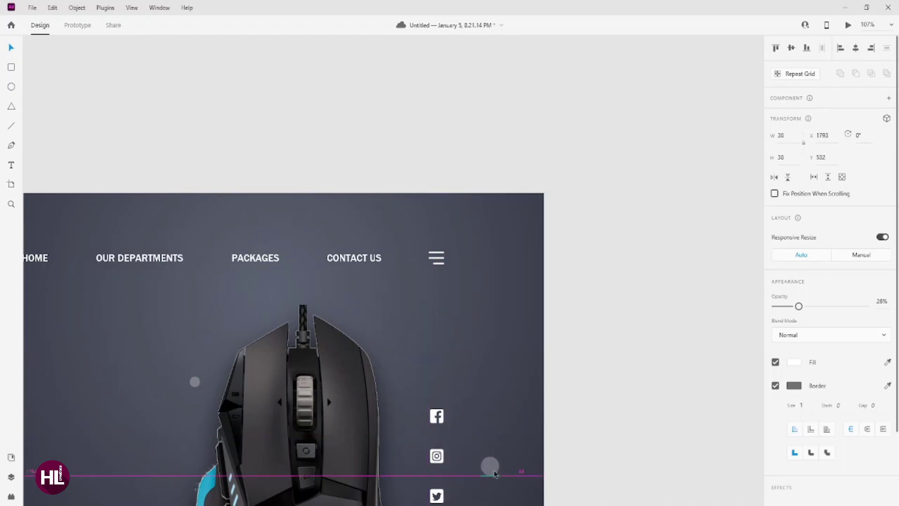
{"action": "scroll", "coordinate": [478, 434], "scroll_direction": "down", "scroll_amount": 5}
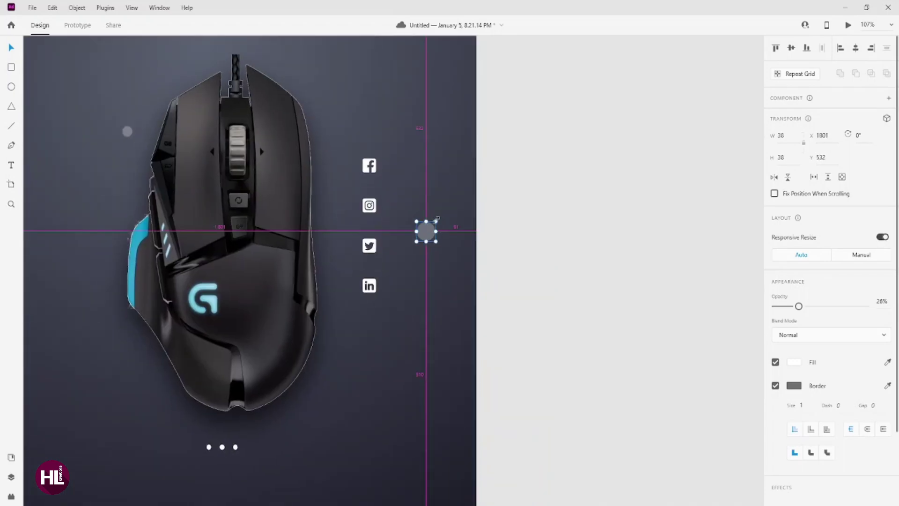
{"action": "left_click_drag", "start_coordinate": [436, 221], "coordinate": [428, 353]}
{"action": "left_click", "coordinate": [511, 269]}
{"action": "scroll", "coordinate": [414, 267], "scroll_direction": "down", "scroll_amount": 5}
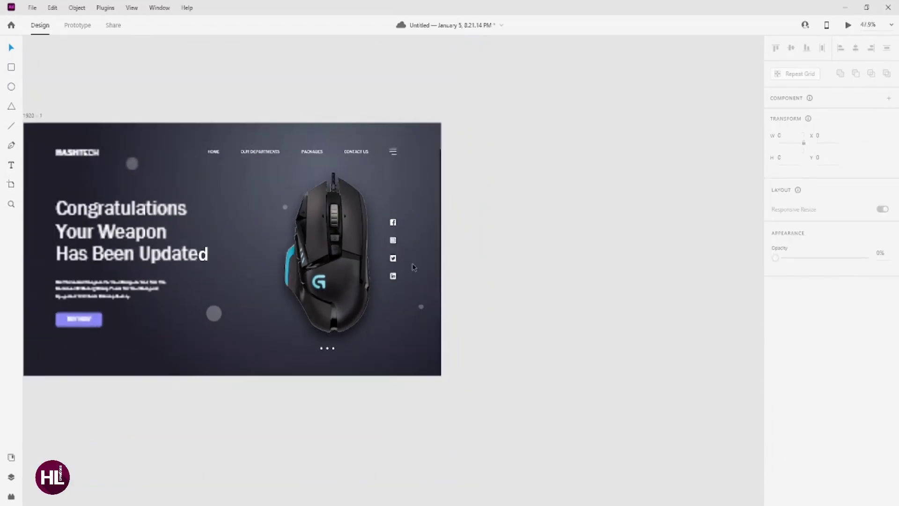